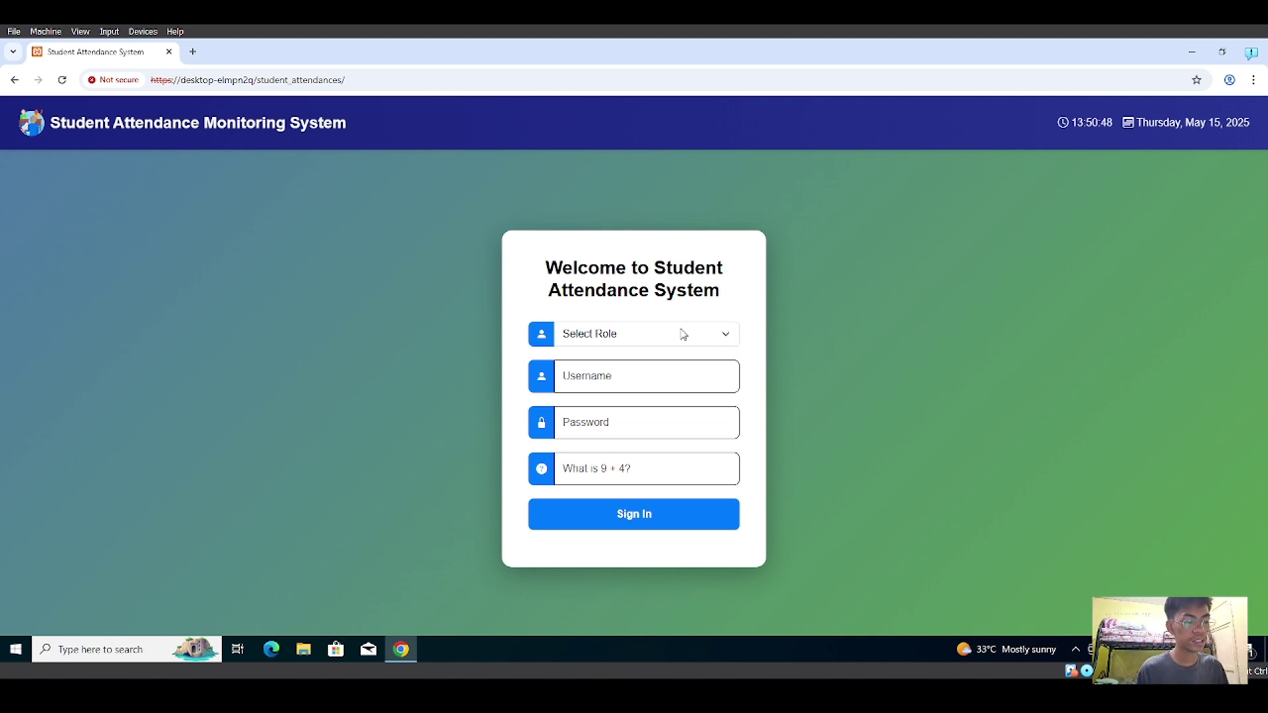
# - Select the Admin role, fill the username from the saved suggestion, and enter the account password
pyautogui.click(682, 334)
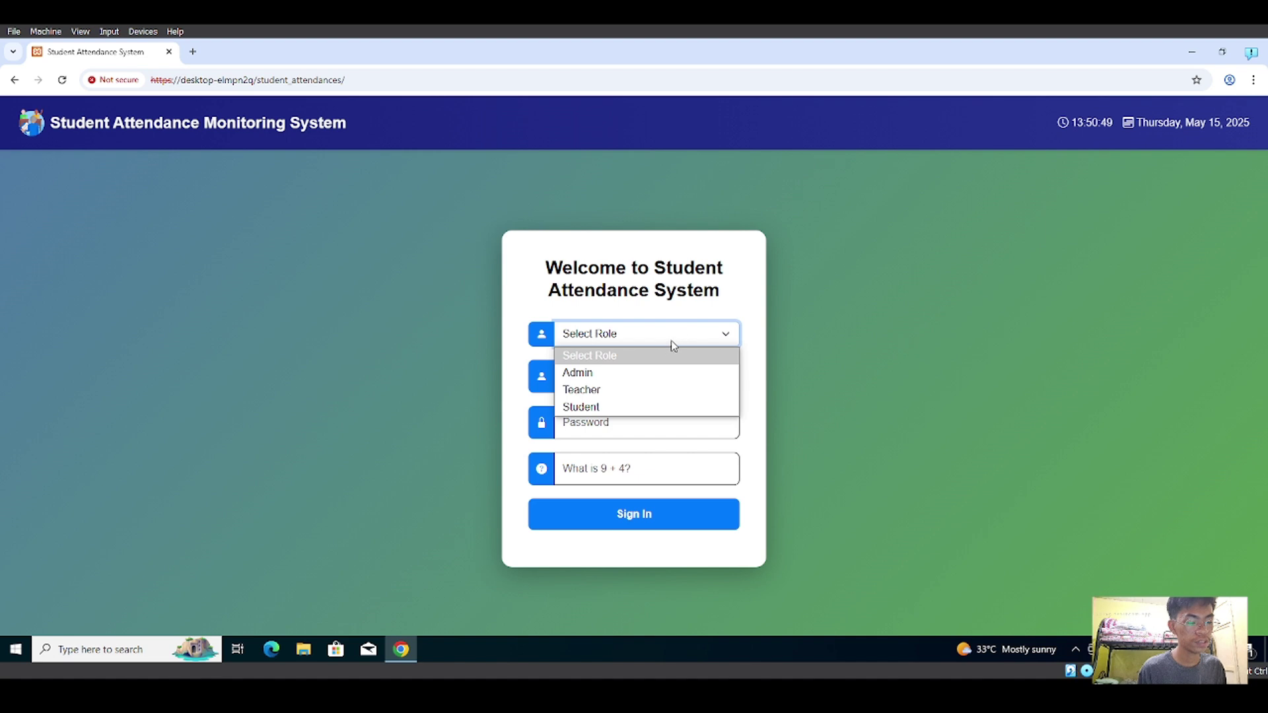
pyautogui.click(620, 374)
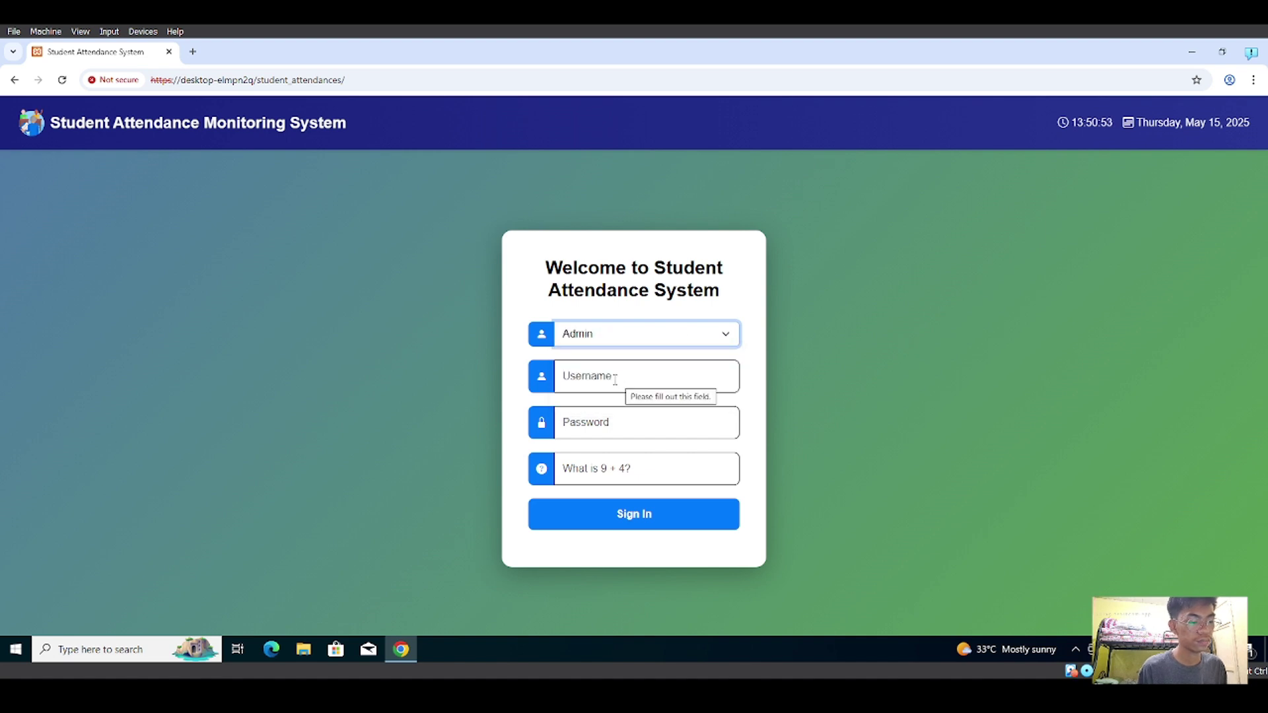
pyautogui.click(616, 379)
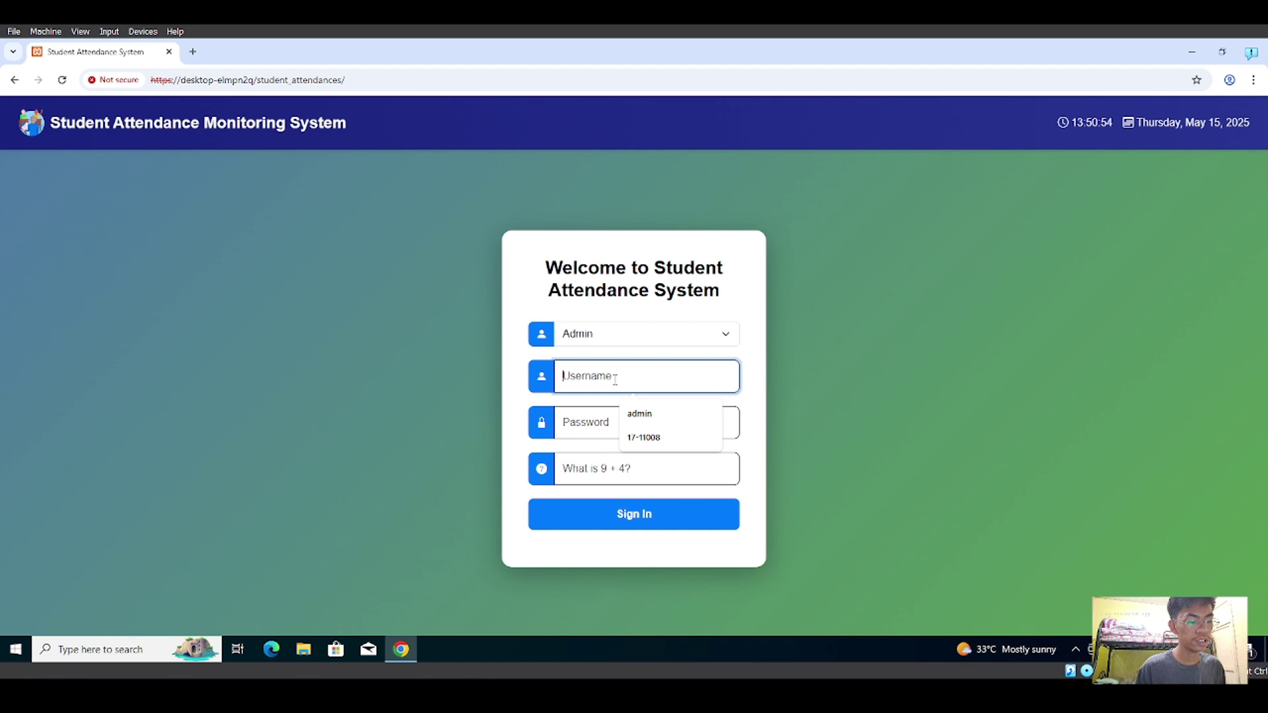
pyautogui.click(649, 416)
pyautogui.click(609, 423)
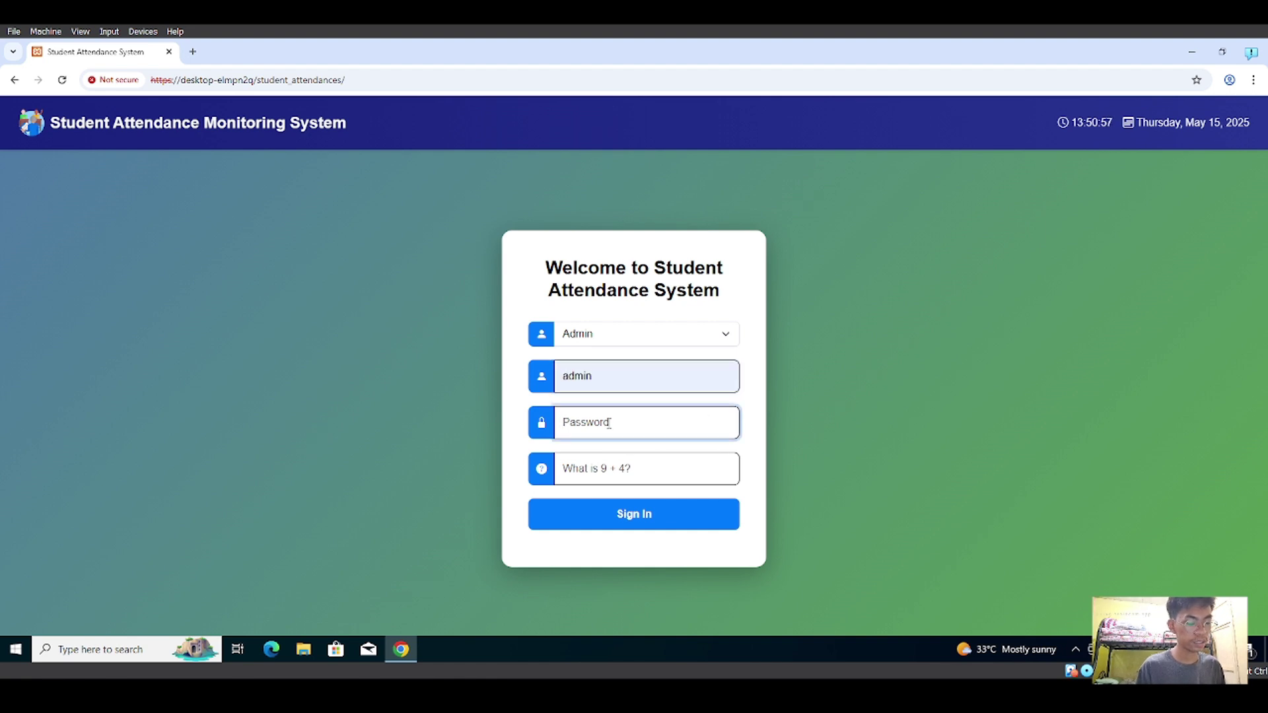
pyautogui.write('ad')
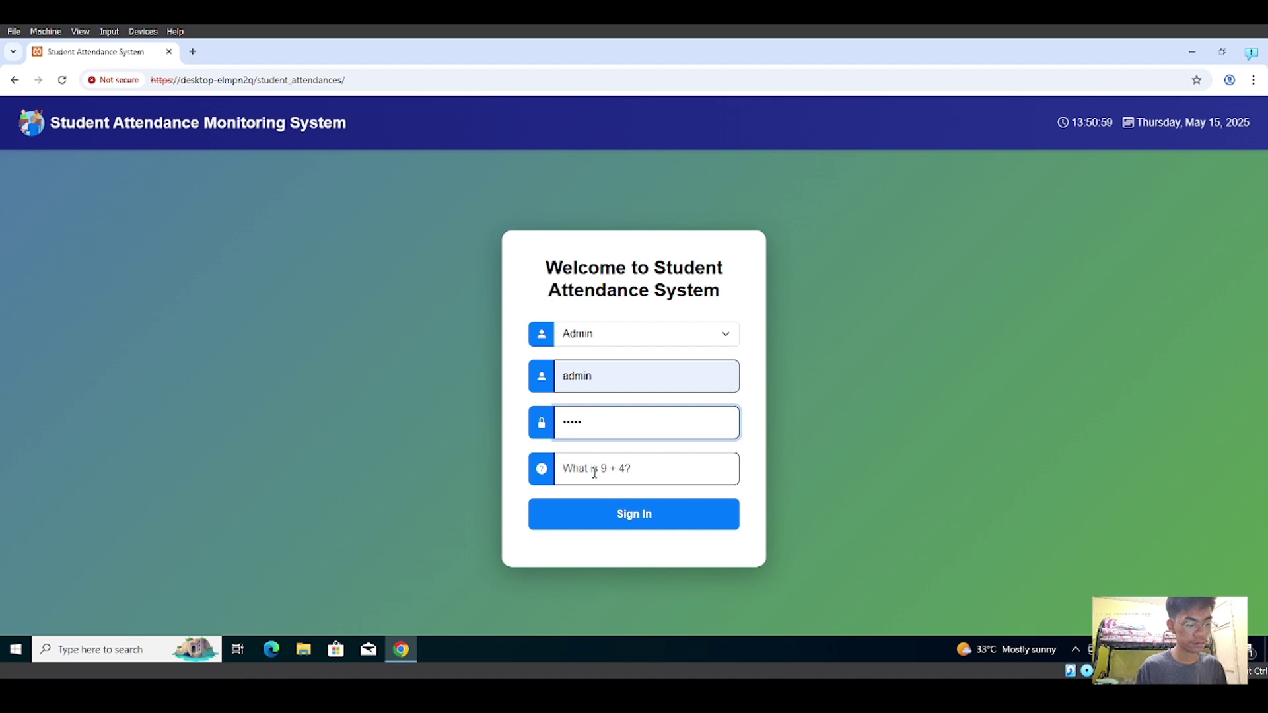
pyautogui.click(594, 474)
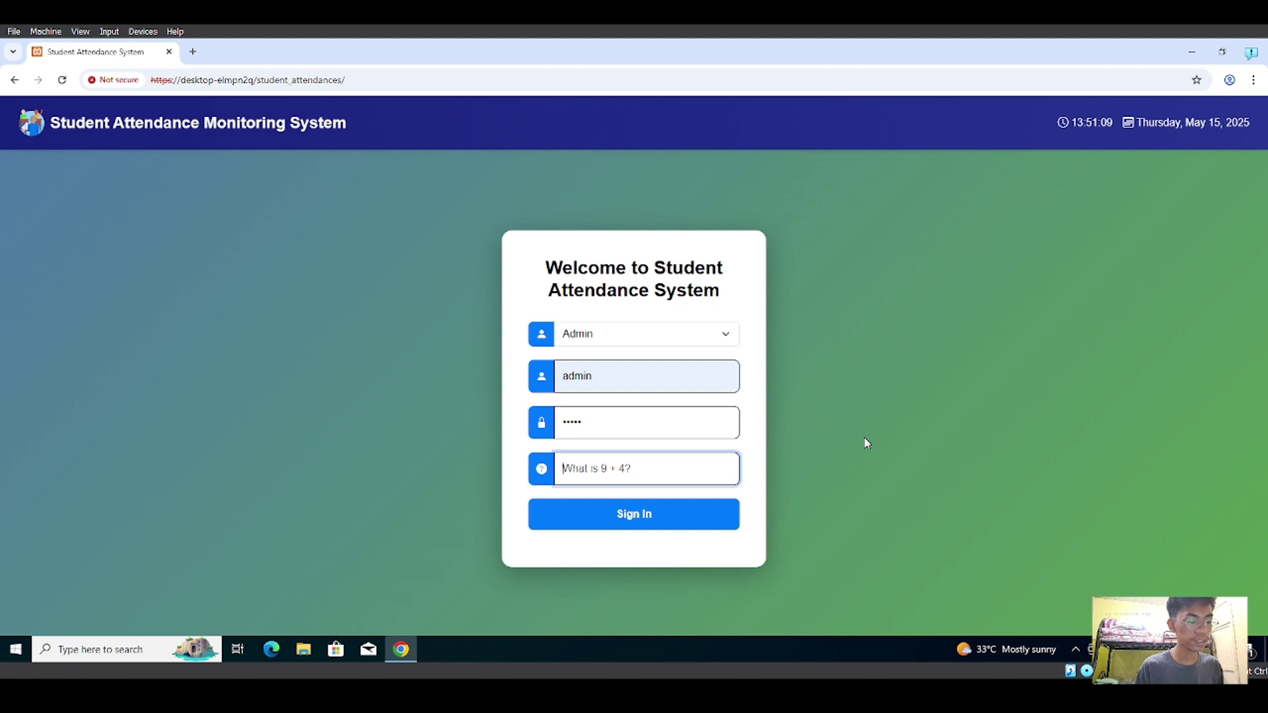
# - Answer 13 to the 9 + 4 check, sign in as admin, and view all recent activities
pyautogui.write('13')
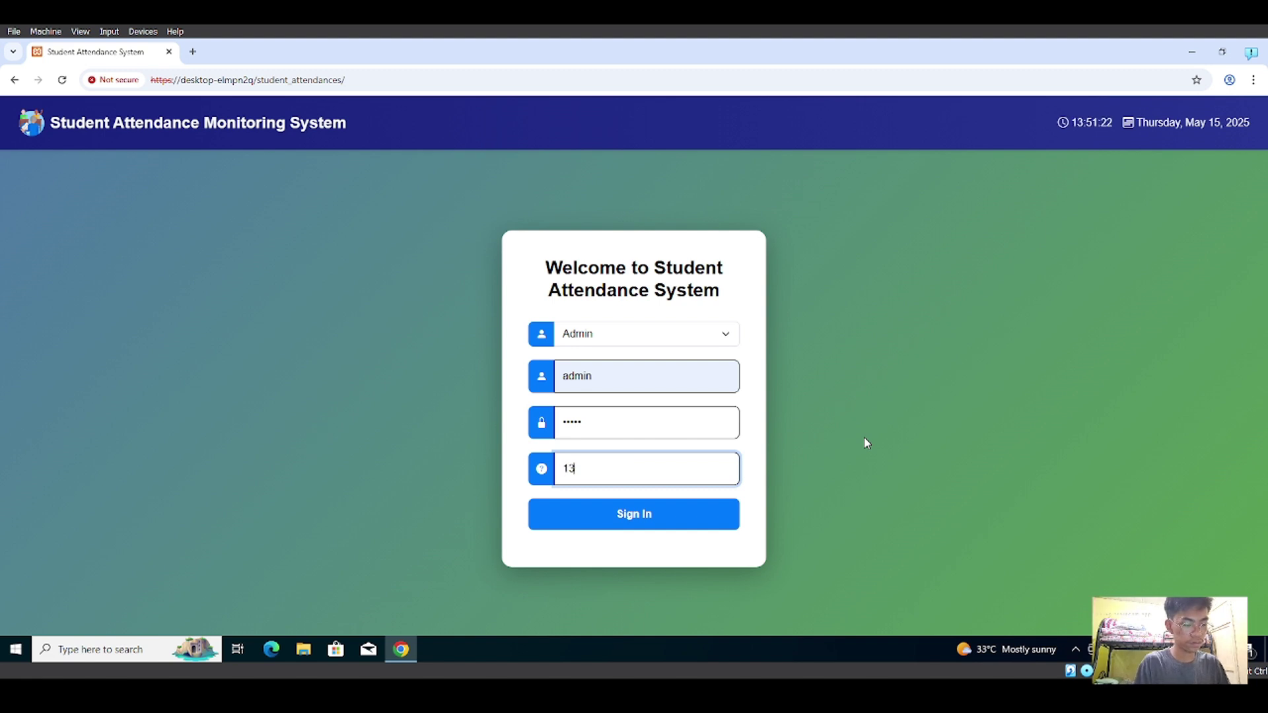
pyautogui.click(617, 519)
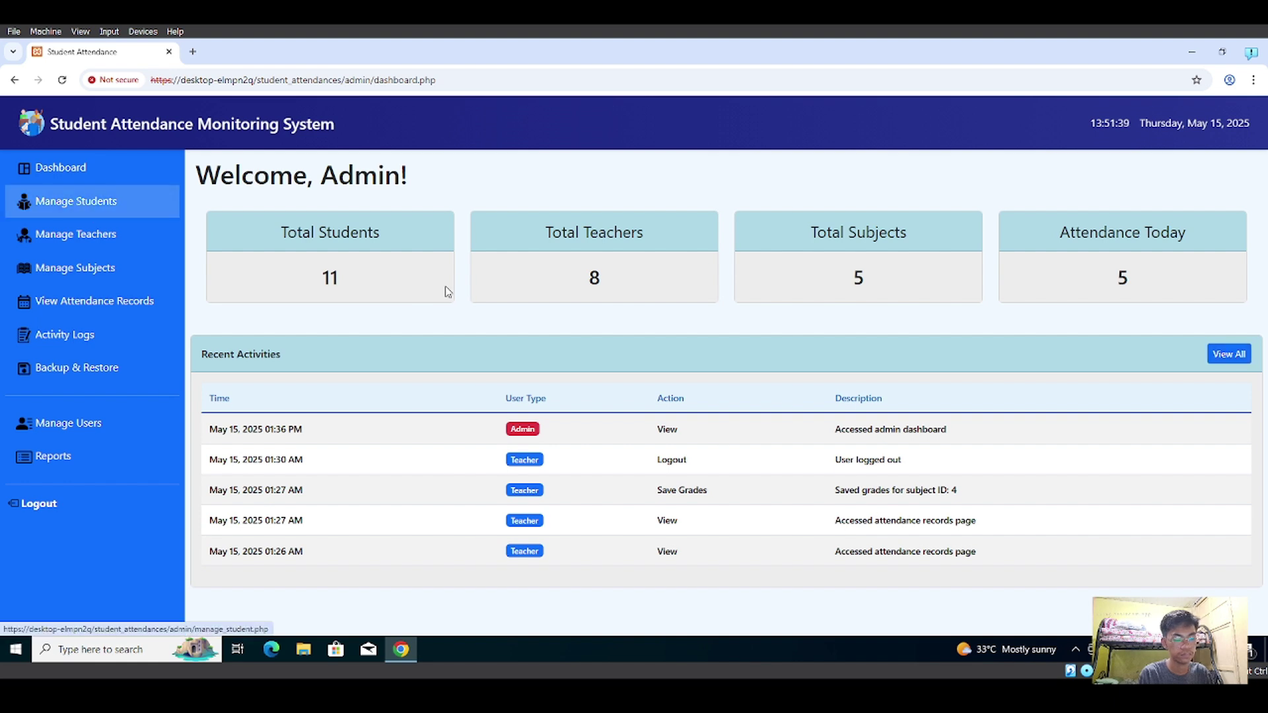
pyautogui.click(1223, 358)
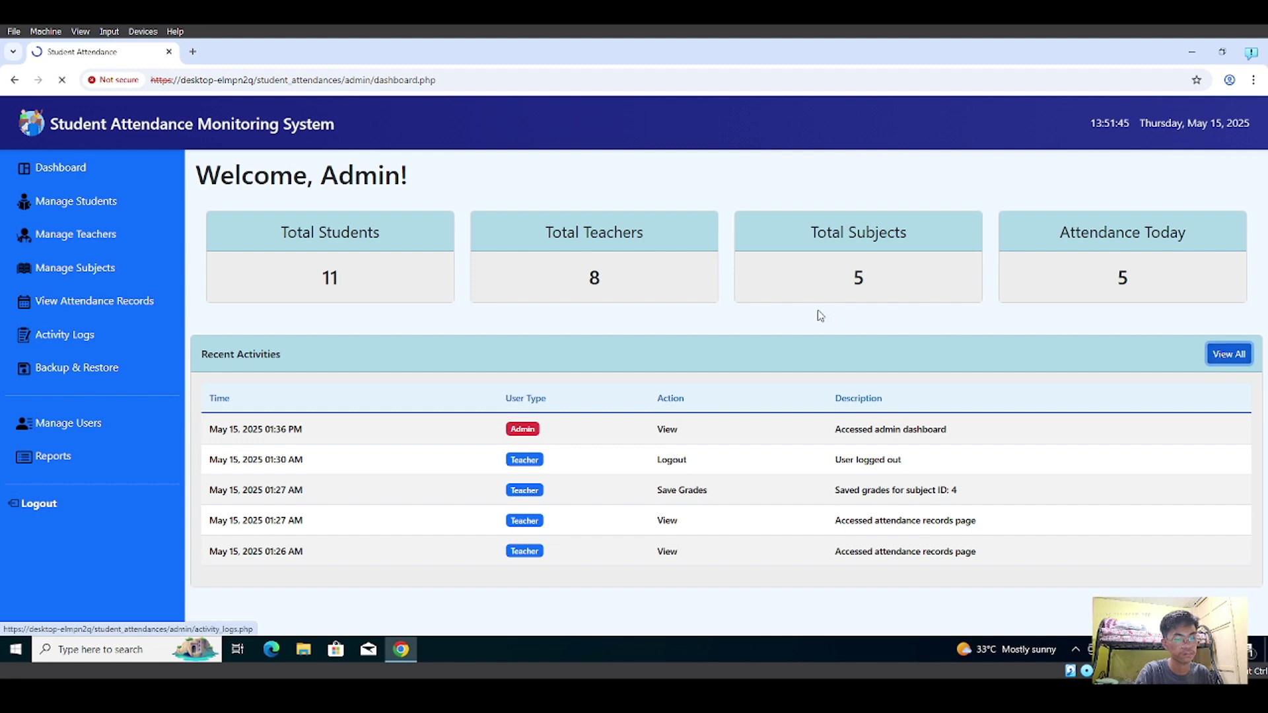
# - Browse the full activity list, then open the Manage Students page
pyautogui.scroll(-2, 359, 376)
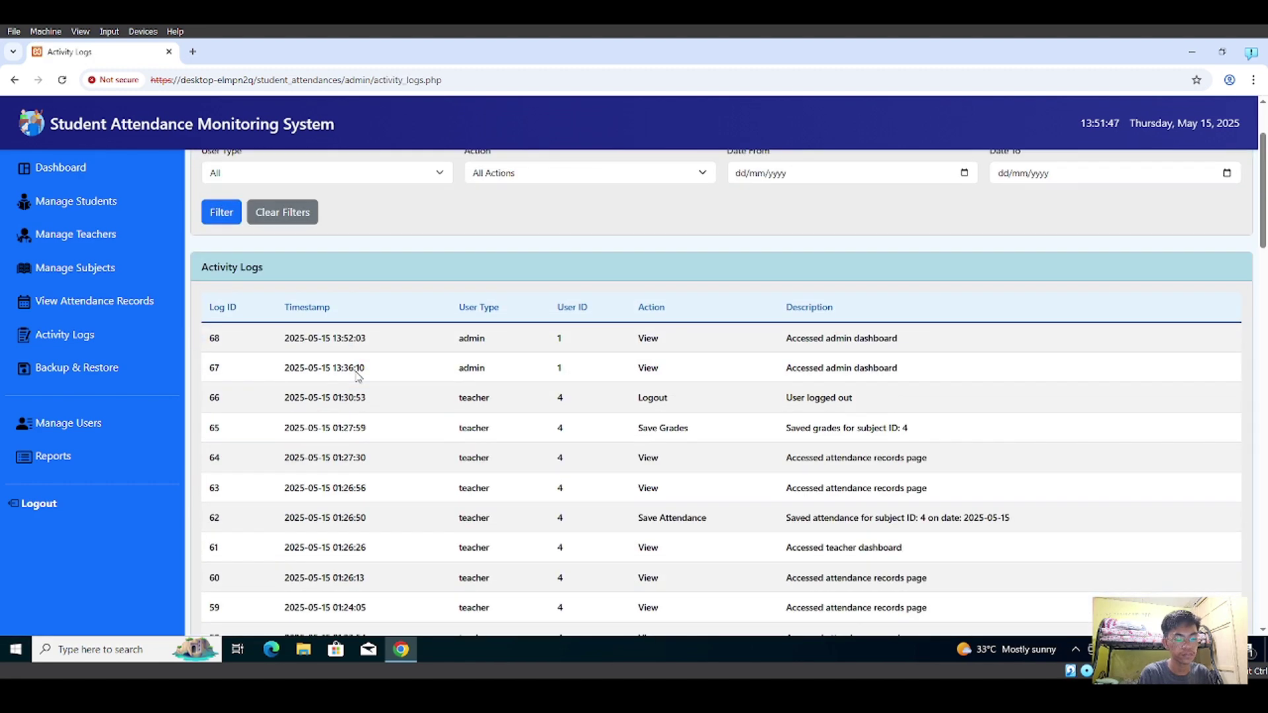
pyautogui.scroll(2, 357, 379)
pyautogui.click(93, 206)
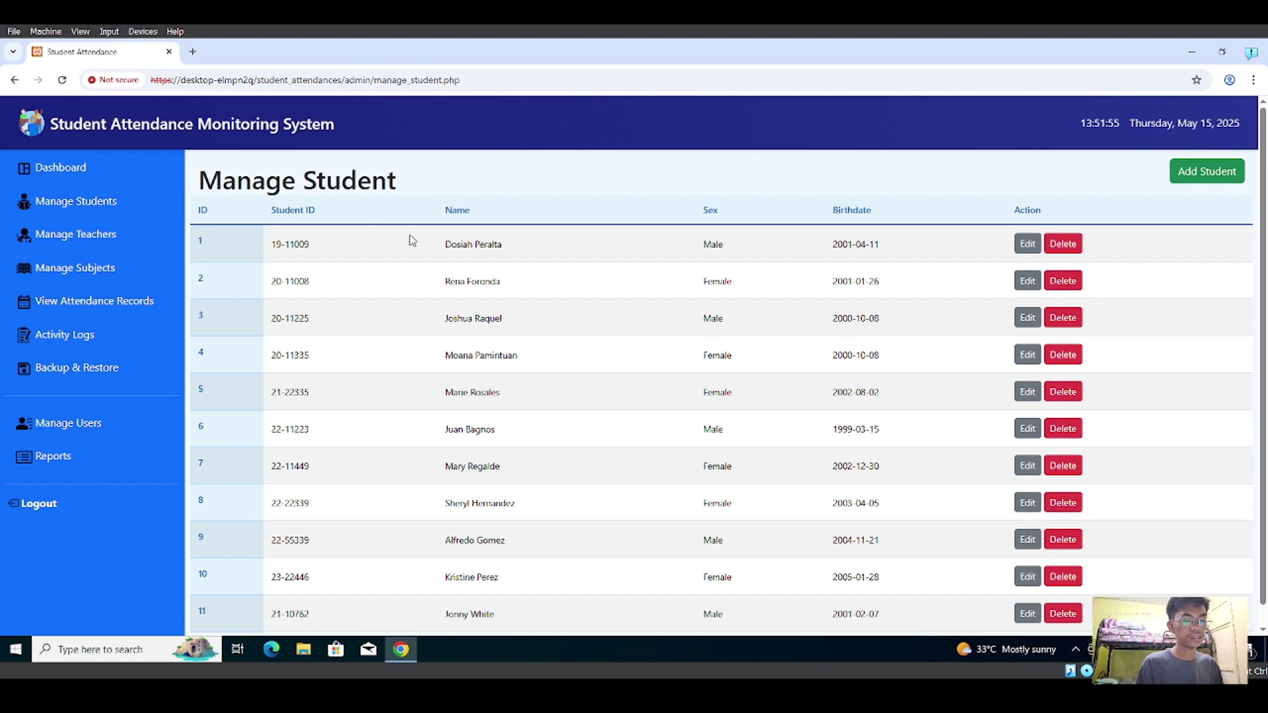
pyautogui.scroll(-1, 507, 300)
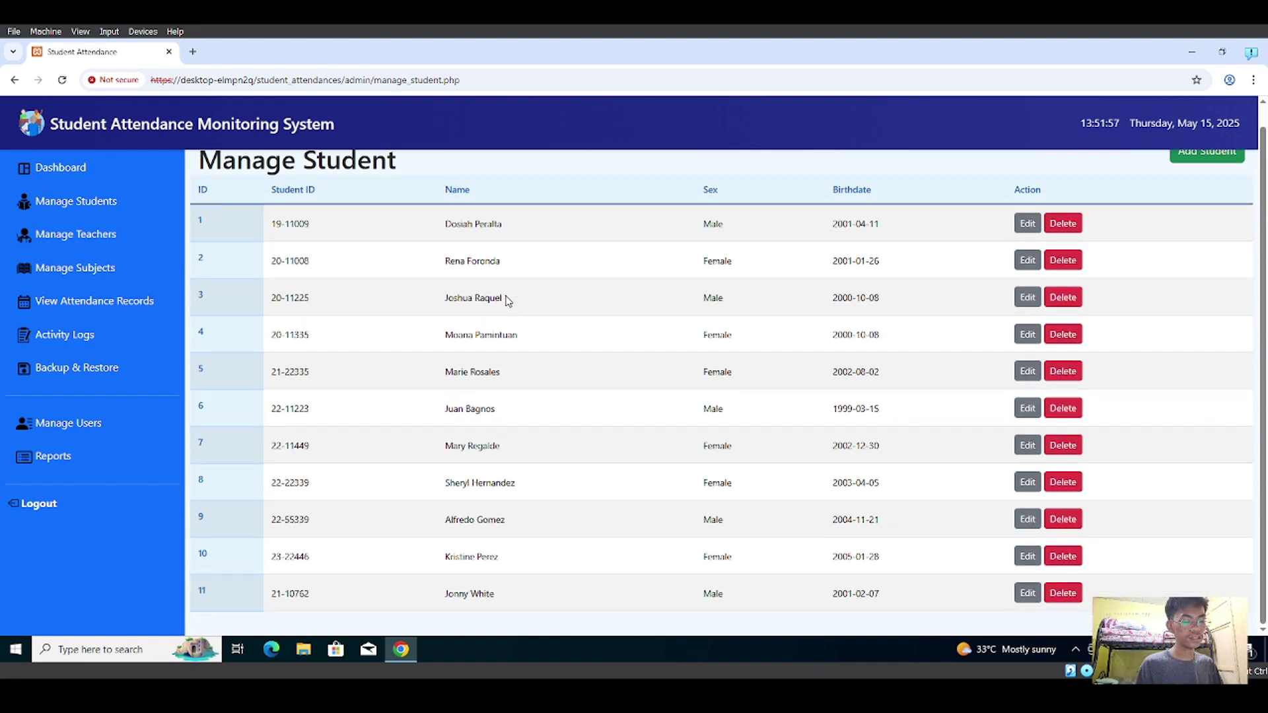
pyautogui.scroll(1, 508, 301)
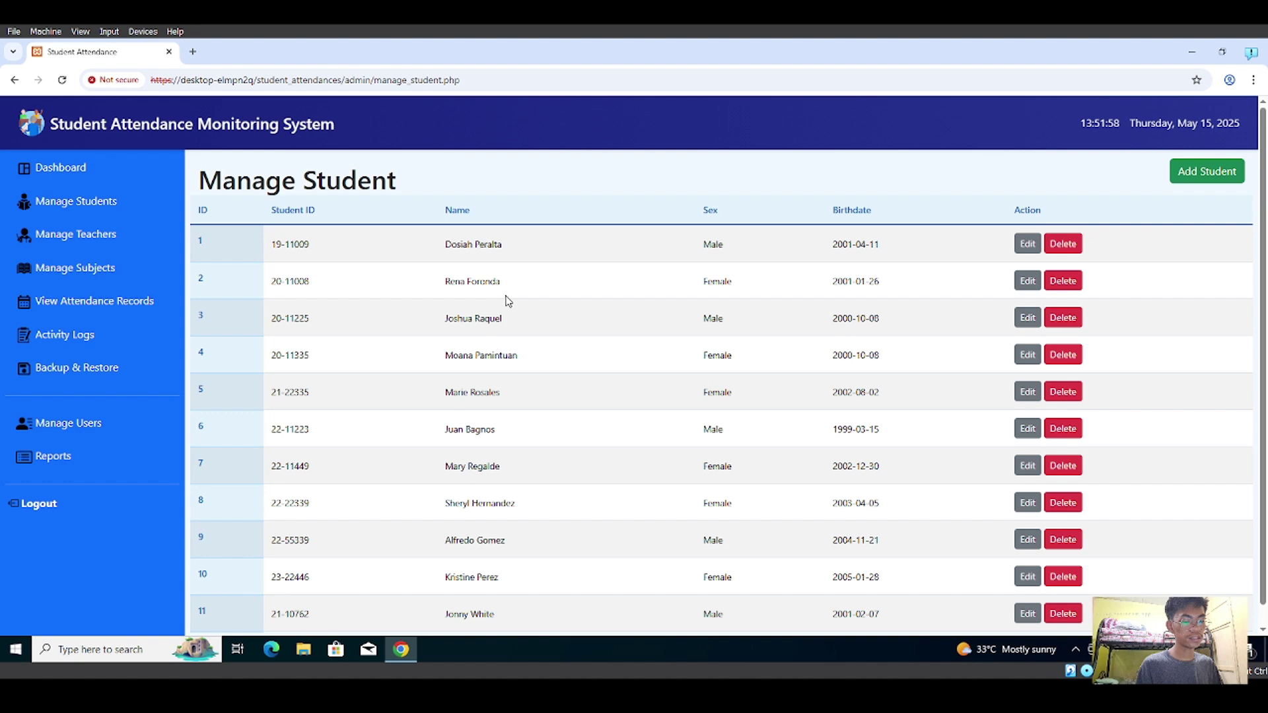
pyautogui.click(1184, 171)
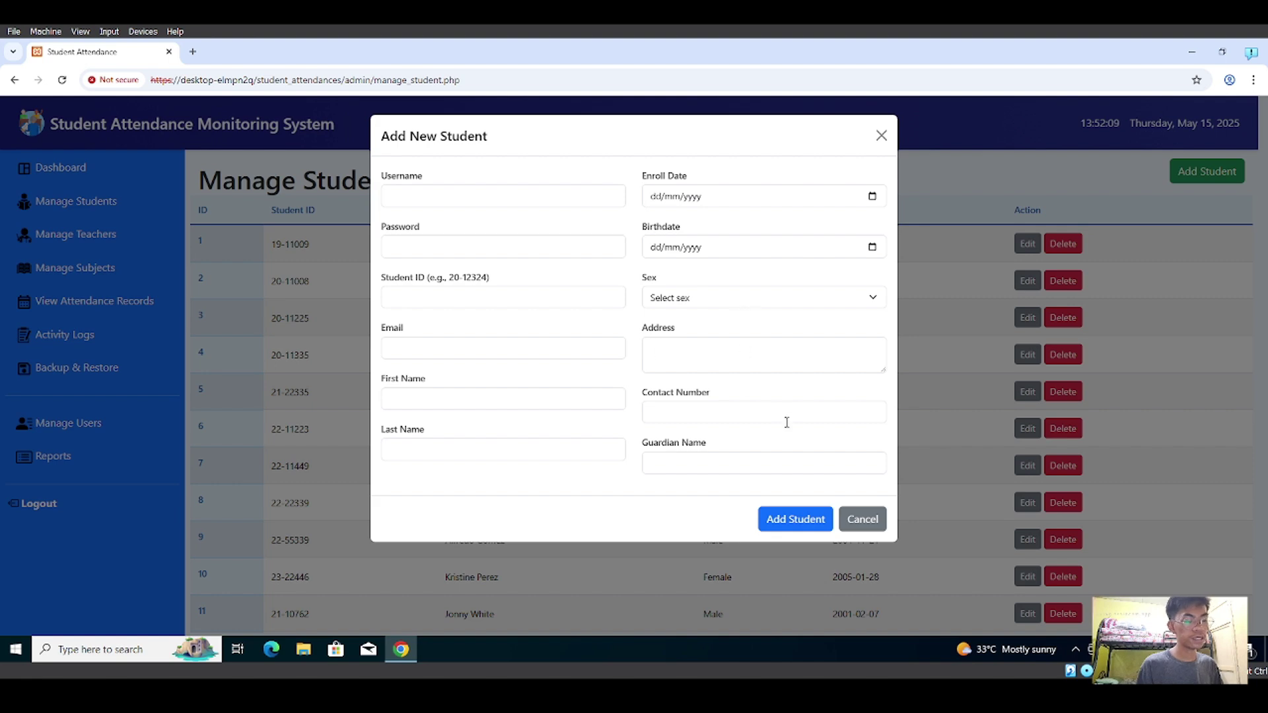
pyautogui.click(855, 518)
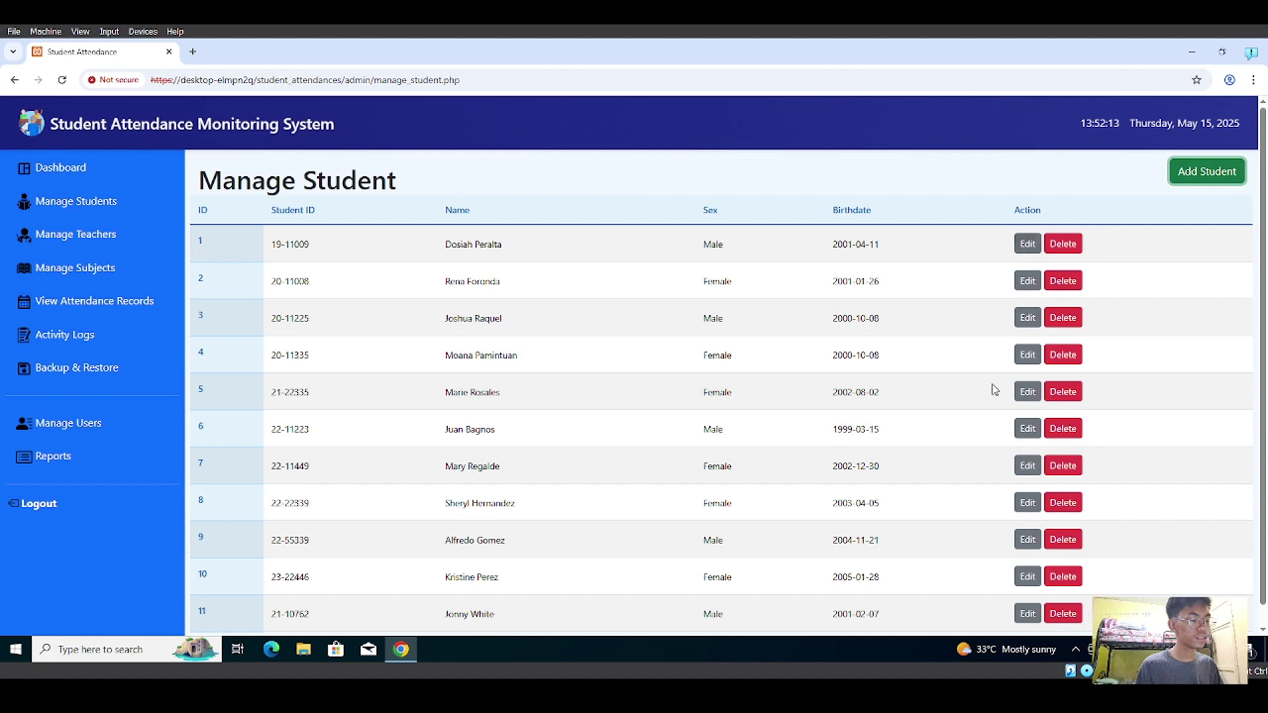
pyautogui.scroll(-1, 993, 392)
pyautogui.click(1026, 595)
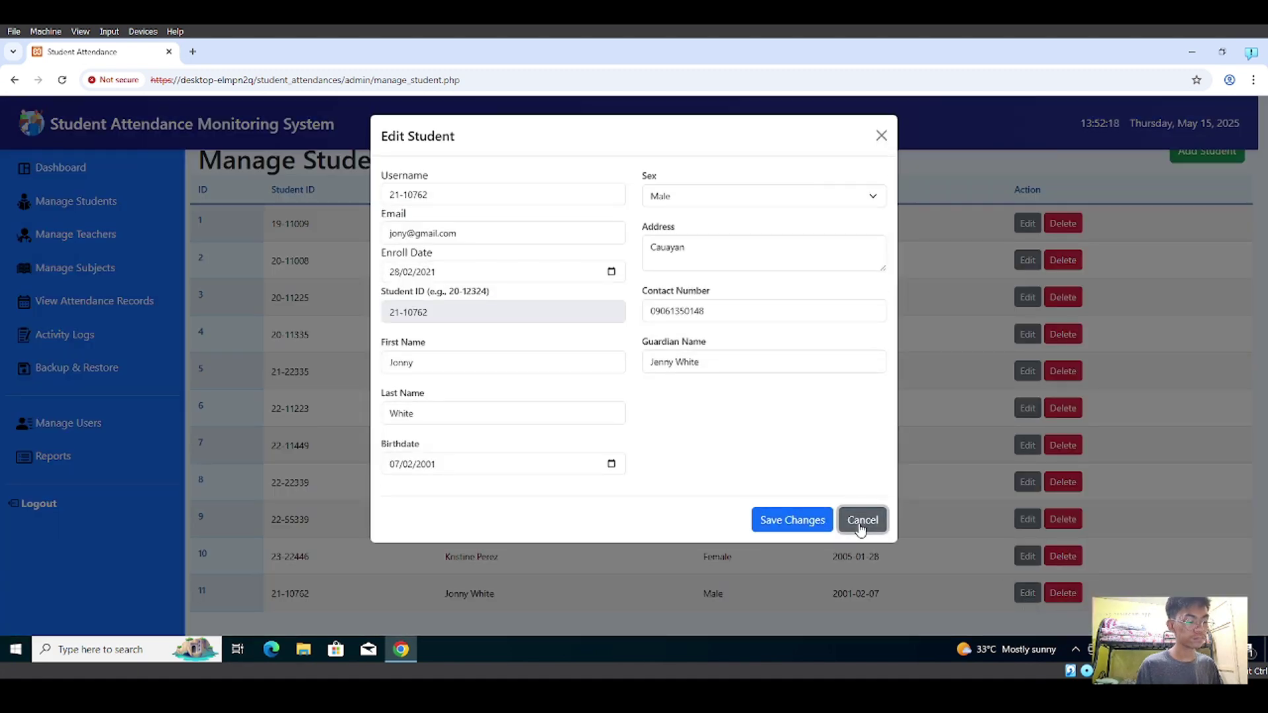
pyautogui.click(861, 523)
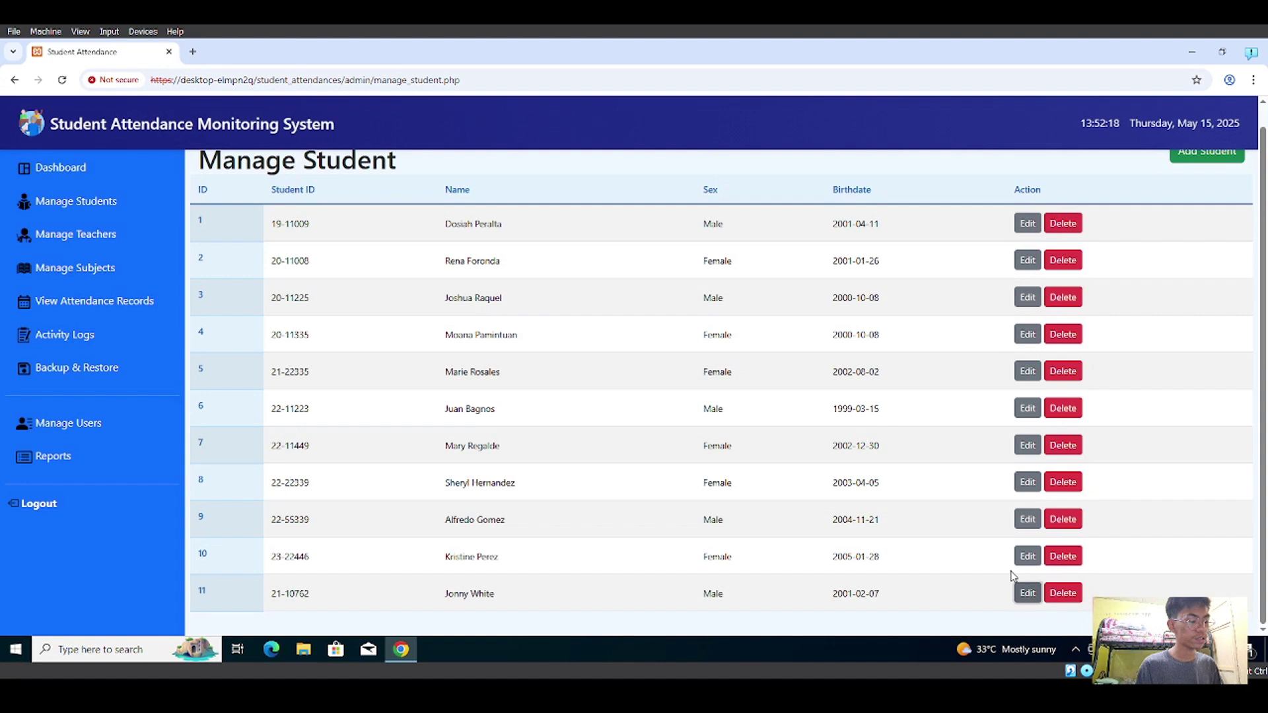
pyautogui.click(1077, 594)
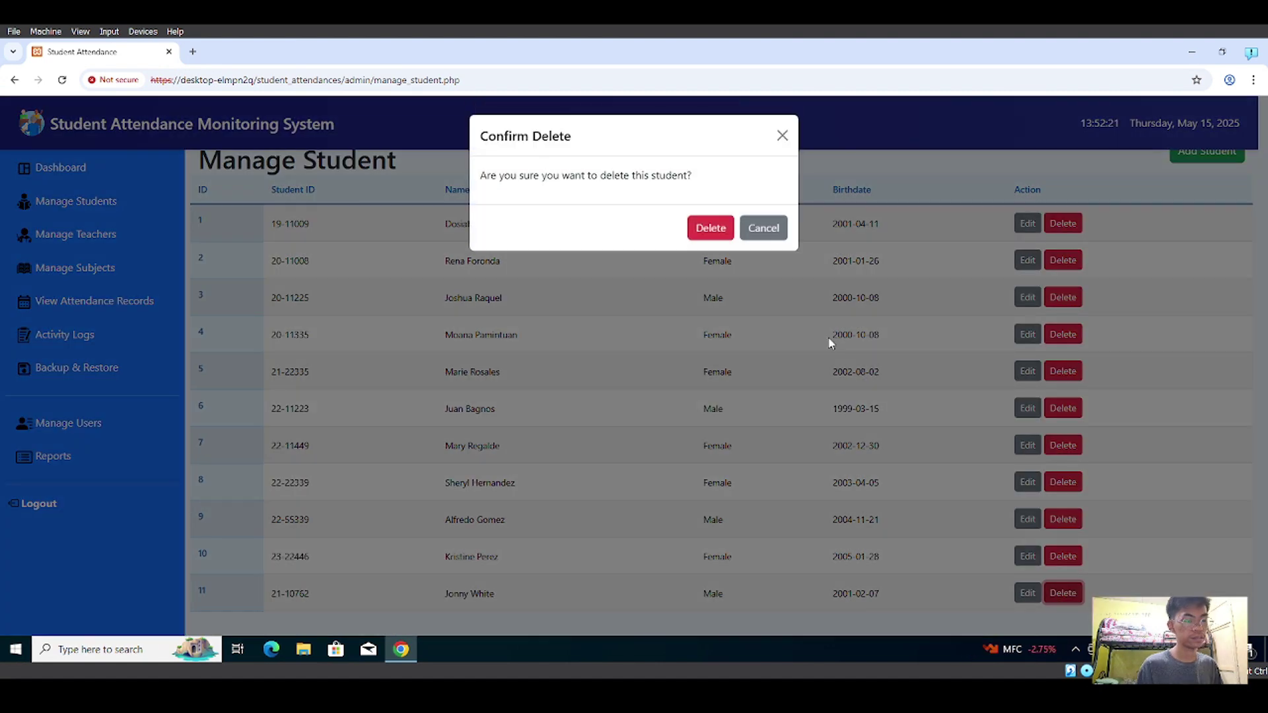
pyautogui.click(783, 136)
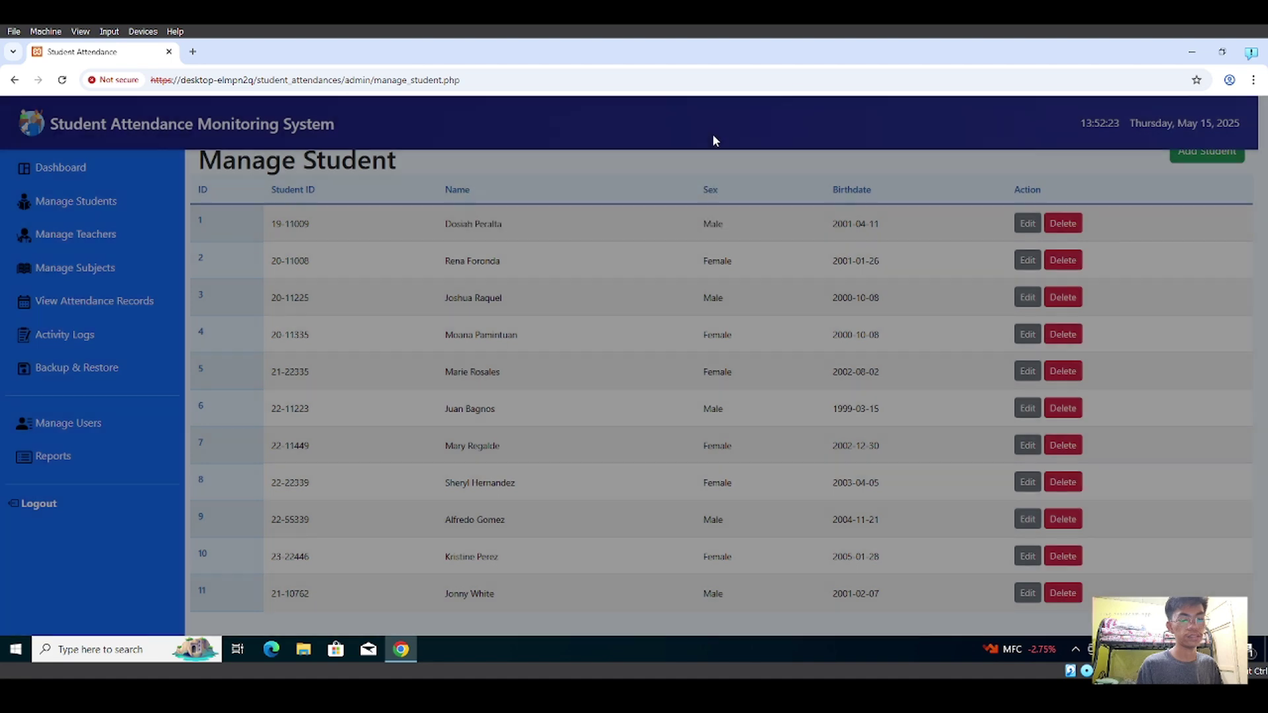
# - Open Manage Teachers, cancel out of the Add, Edit and Delete teacher dialogs, then open Manage Subjects
pyautogui.click(99, 236)
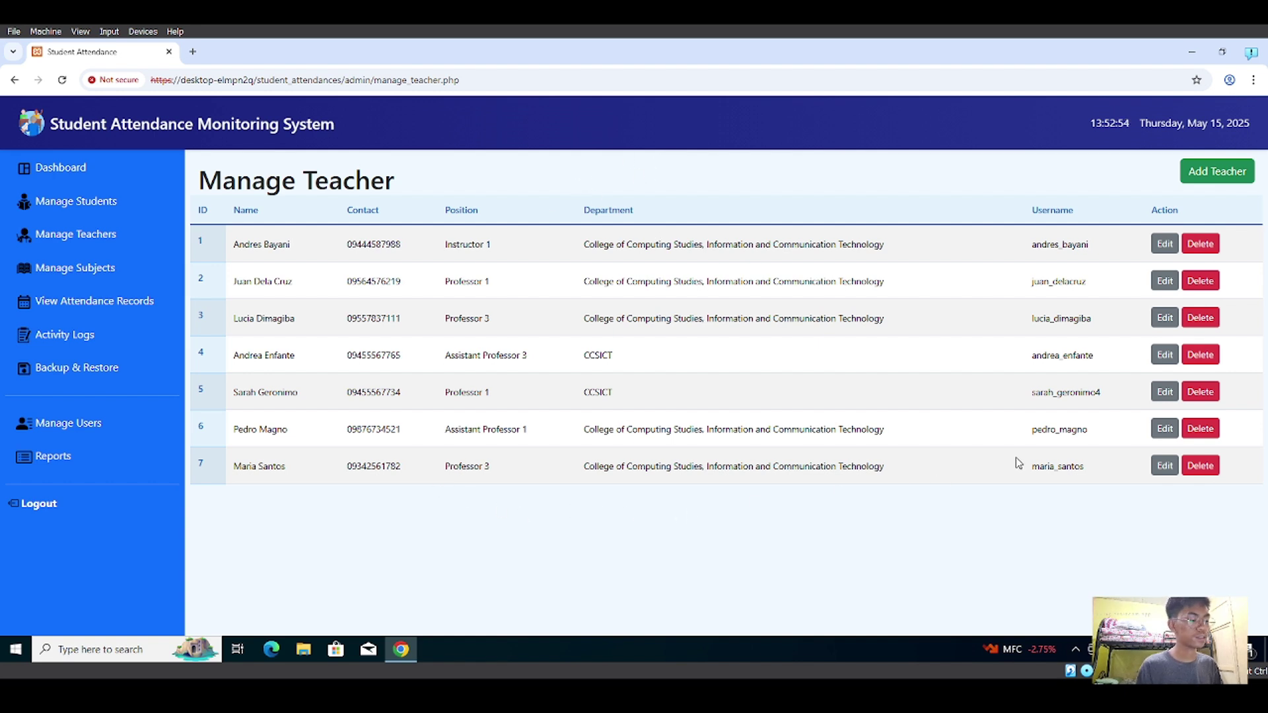
pyautogui.click(1197, 176)
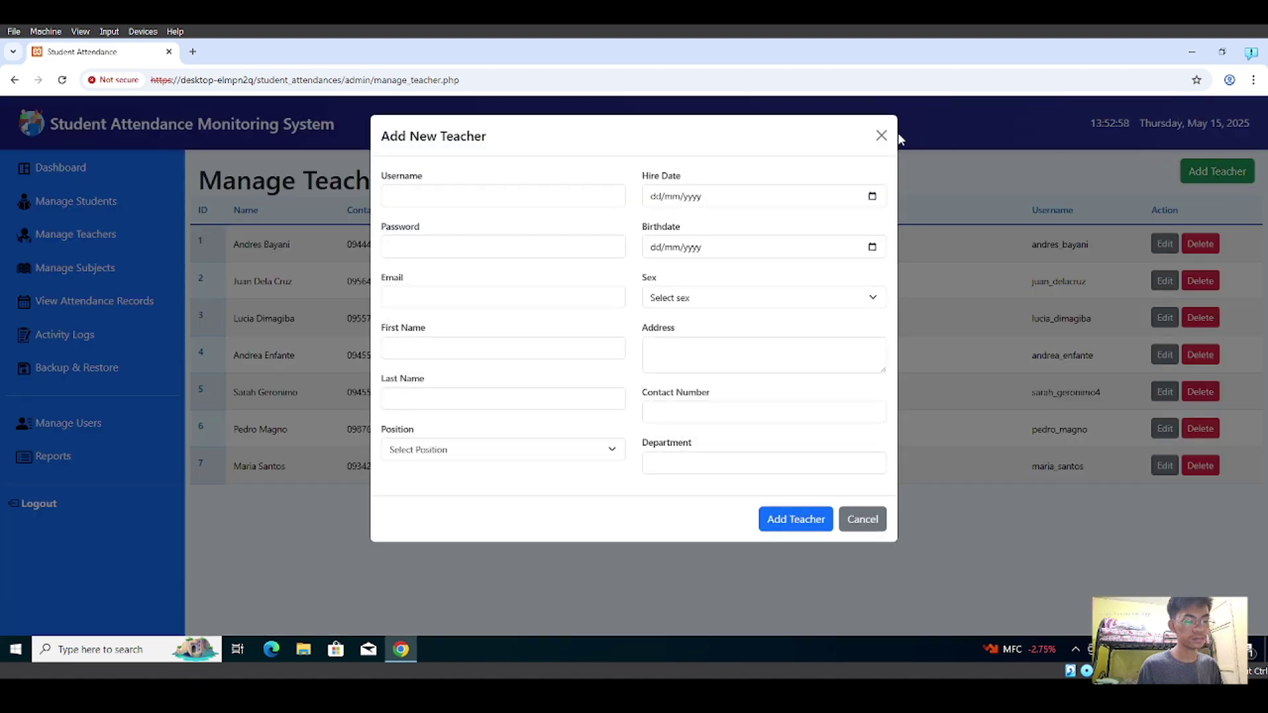
pyautogui.click(881, 135)
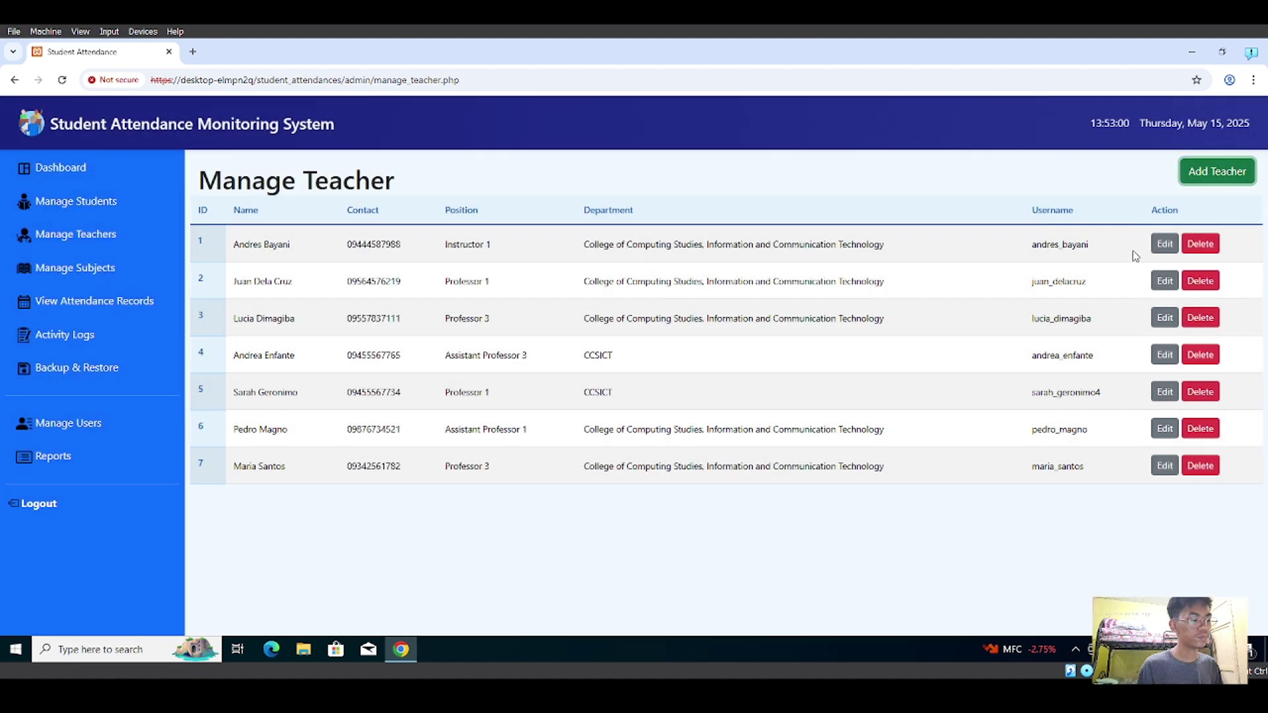
pyautogui.click(1157, 246)
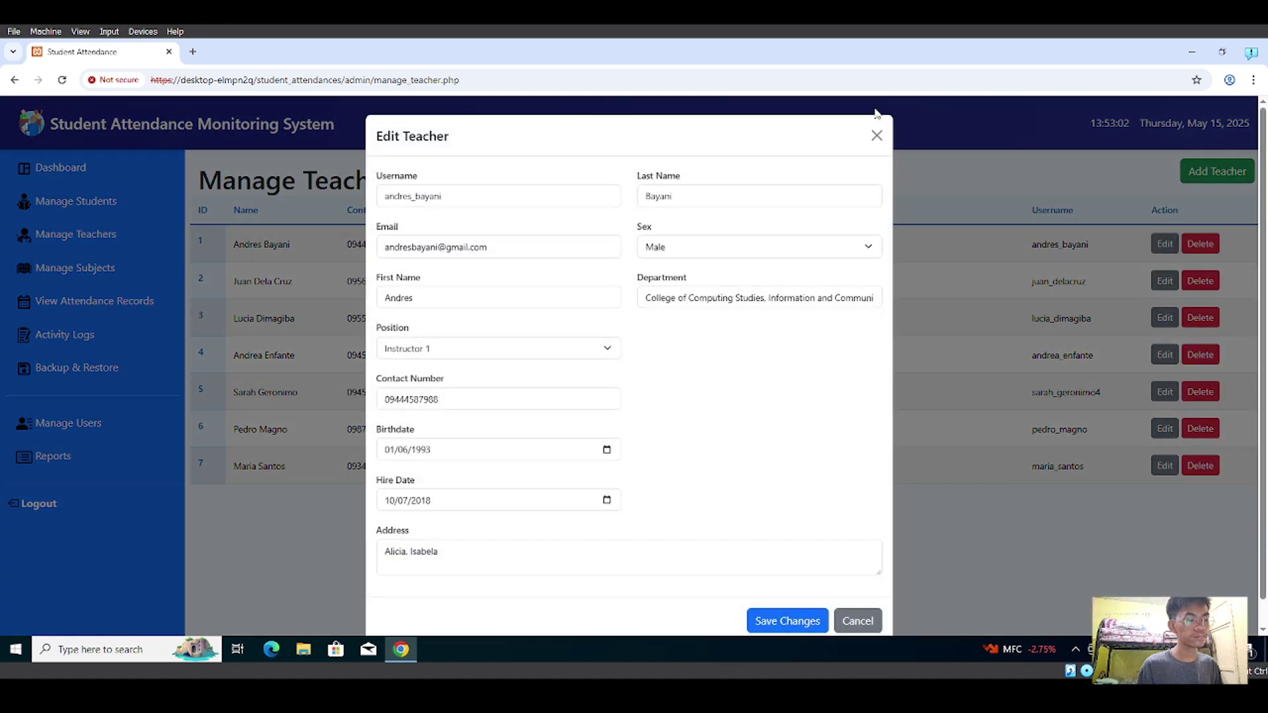
pyautogui.click(876, 135)
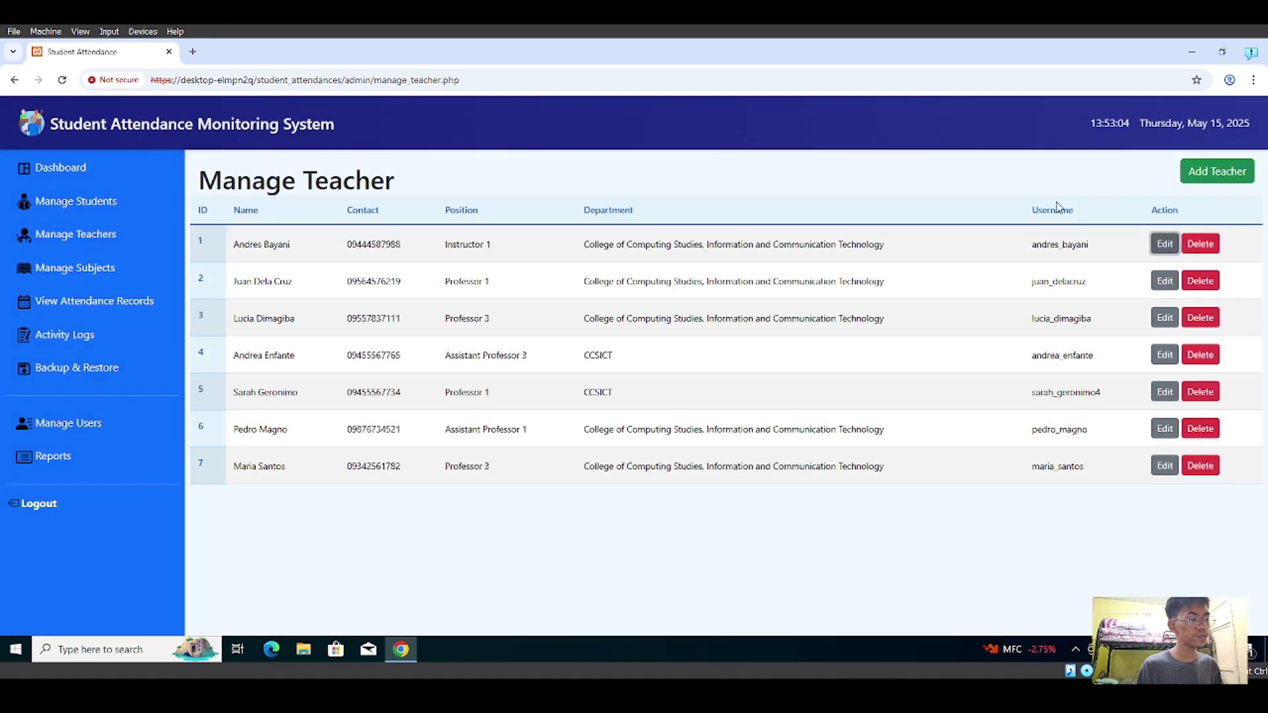
pyautogui.click(1202, 467)
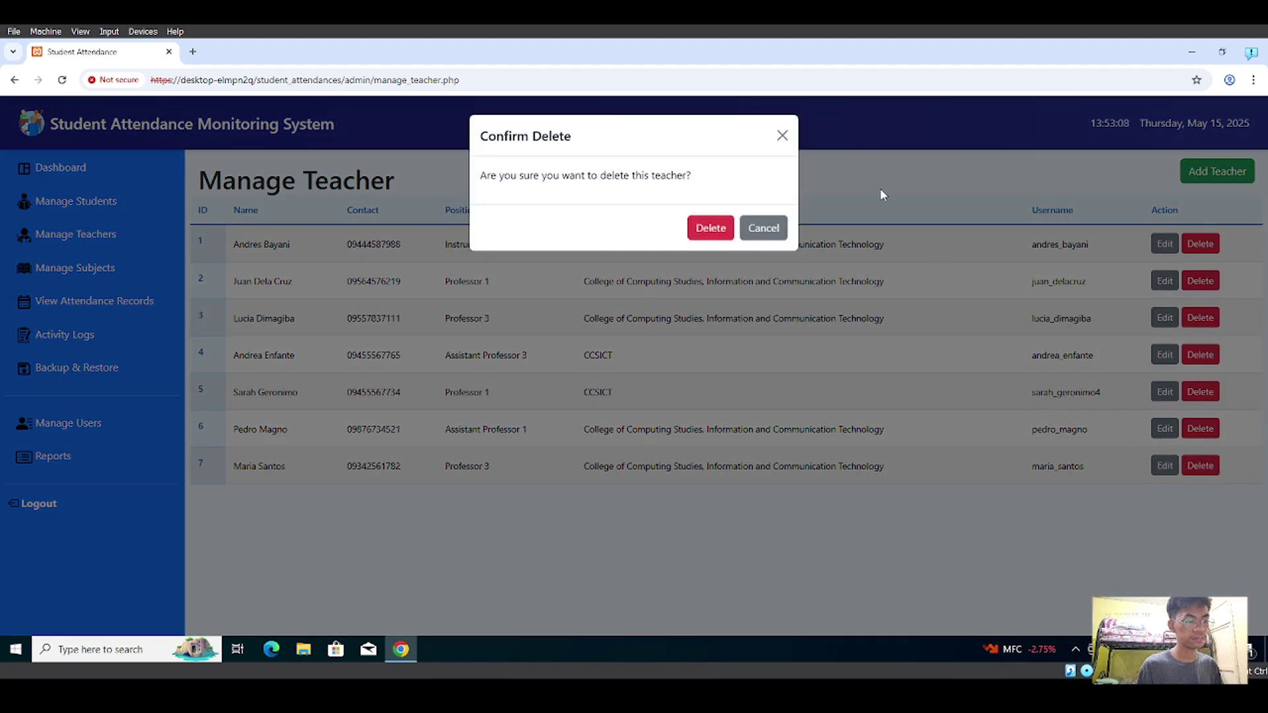
pyautogui.click(782, 136)
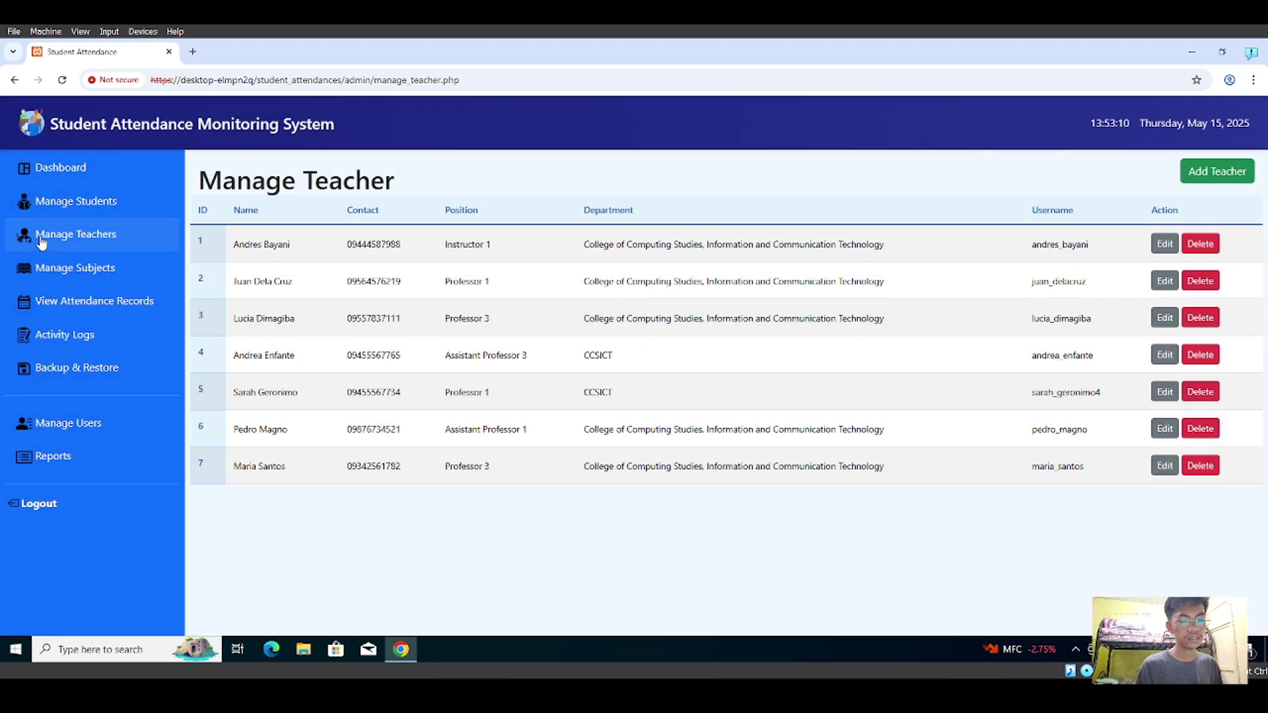
pyautogui.click(75, 271)
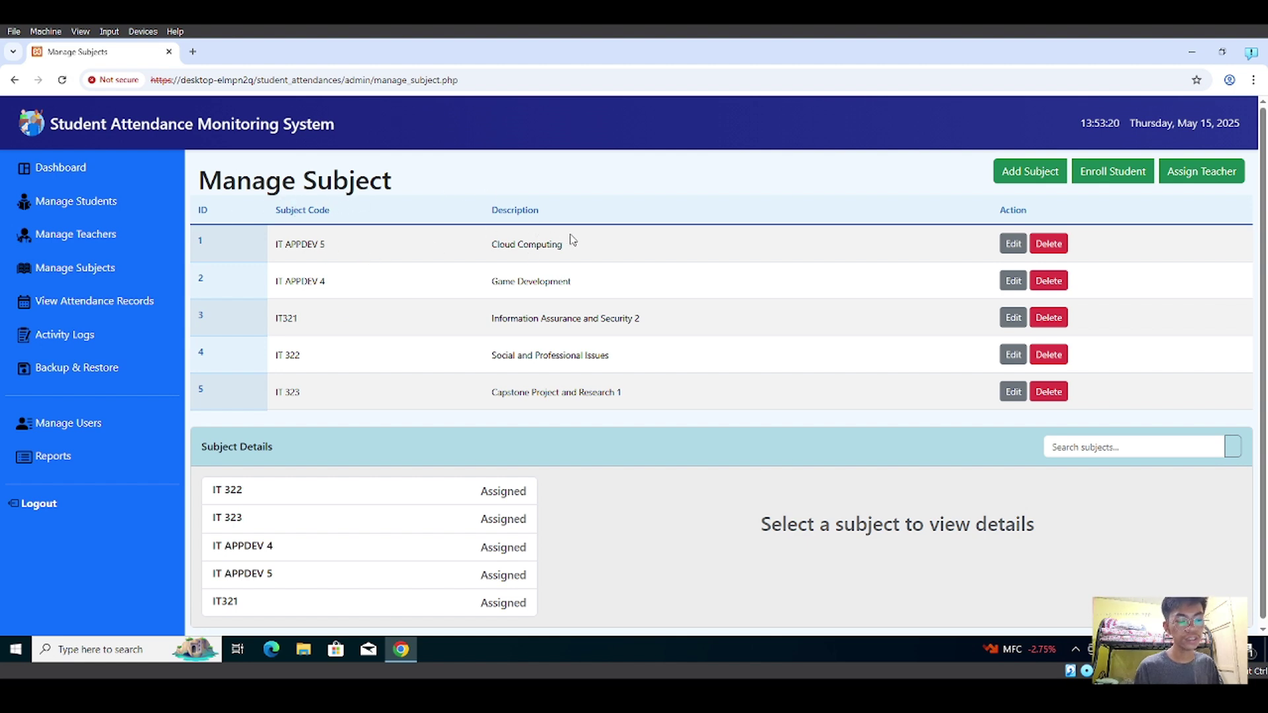
pyautogui.click(1018, 172)
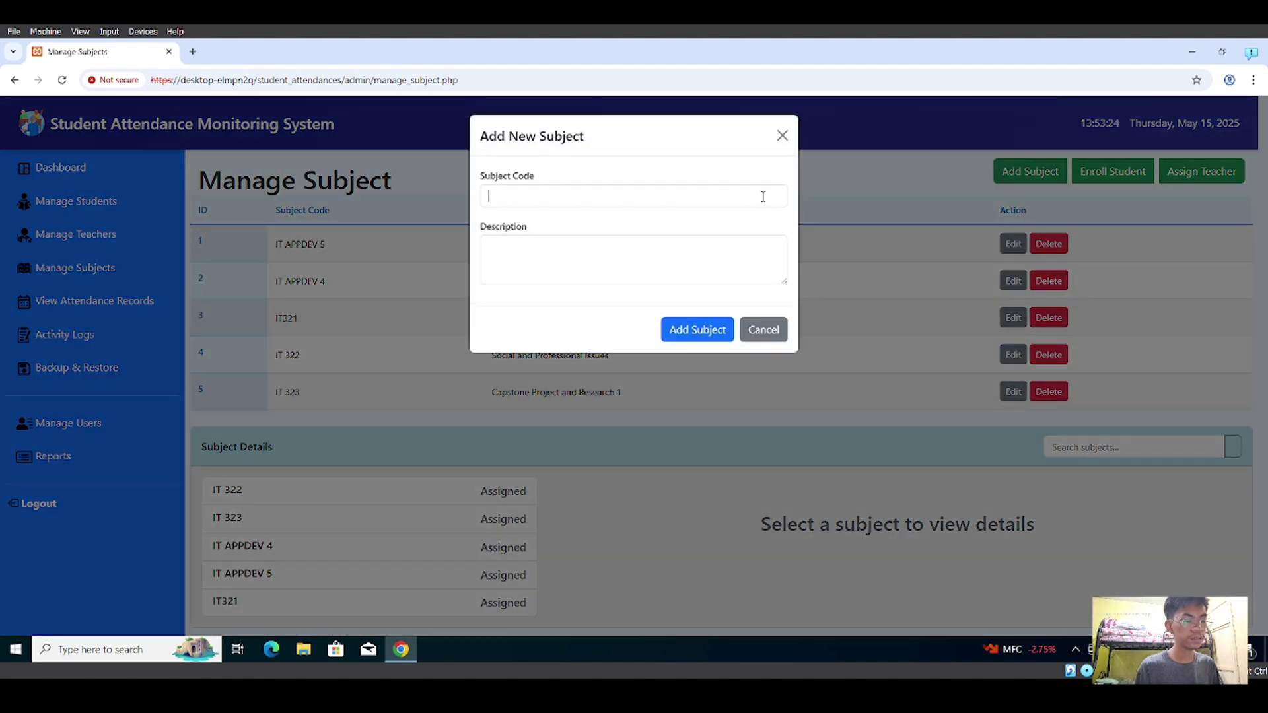
pyautogui.click(674, 257)
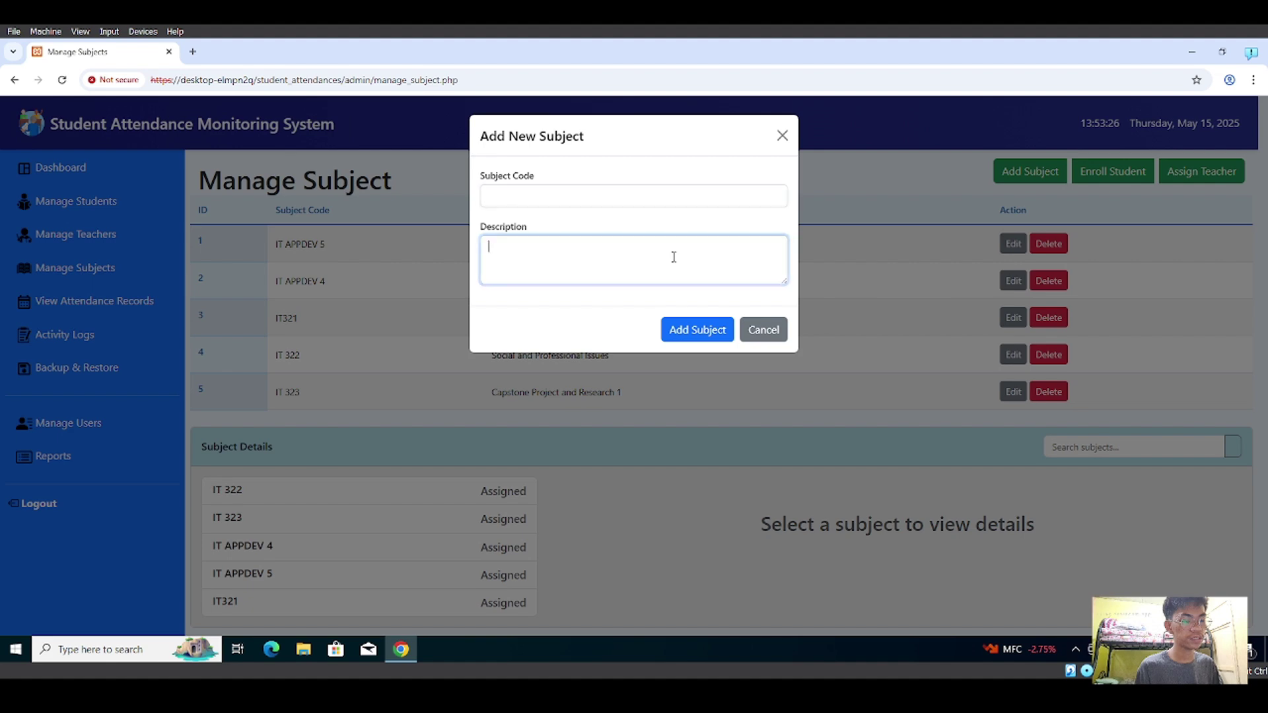
pyautogui.click(782, 135)
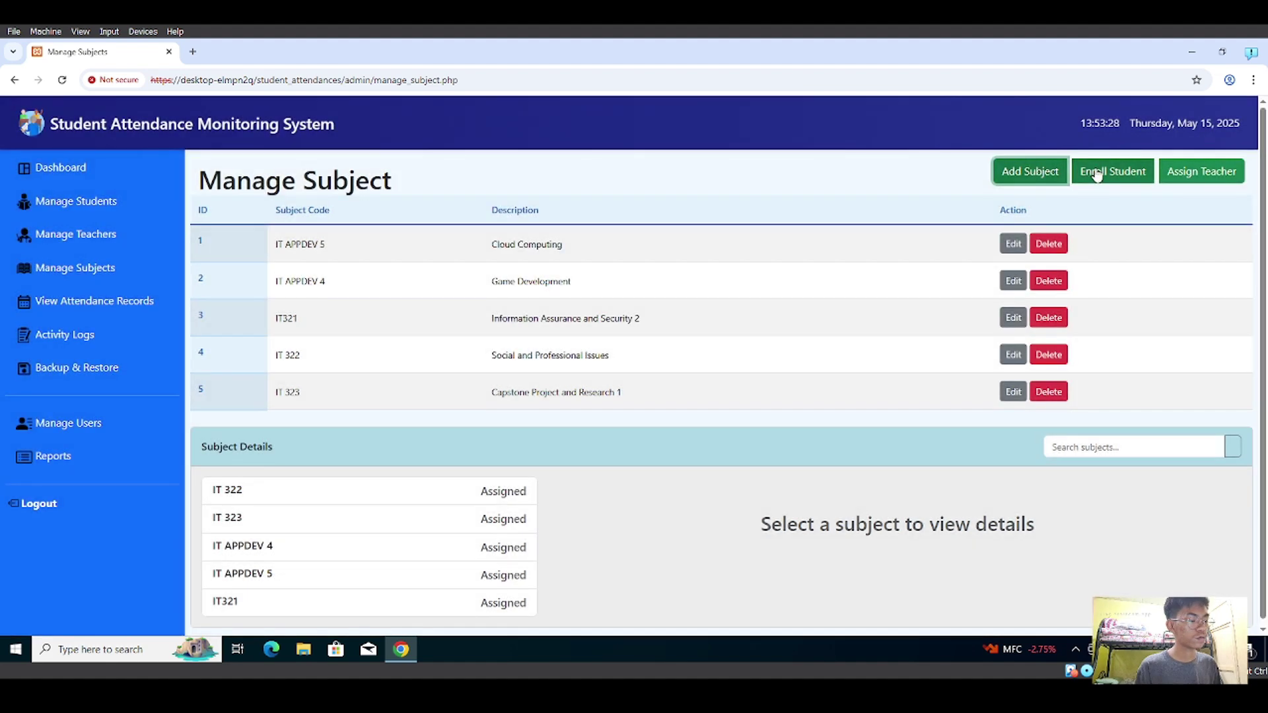
pyautogui.click(1097, 173)
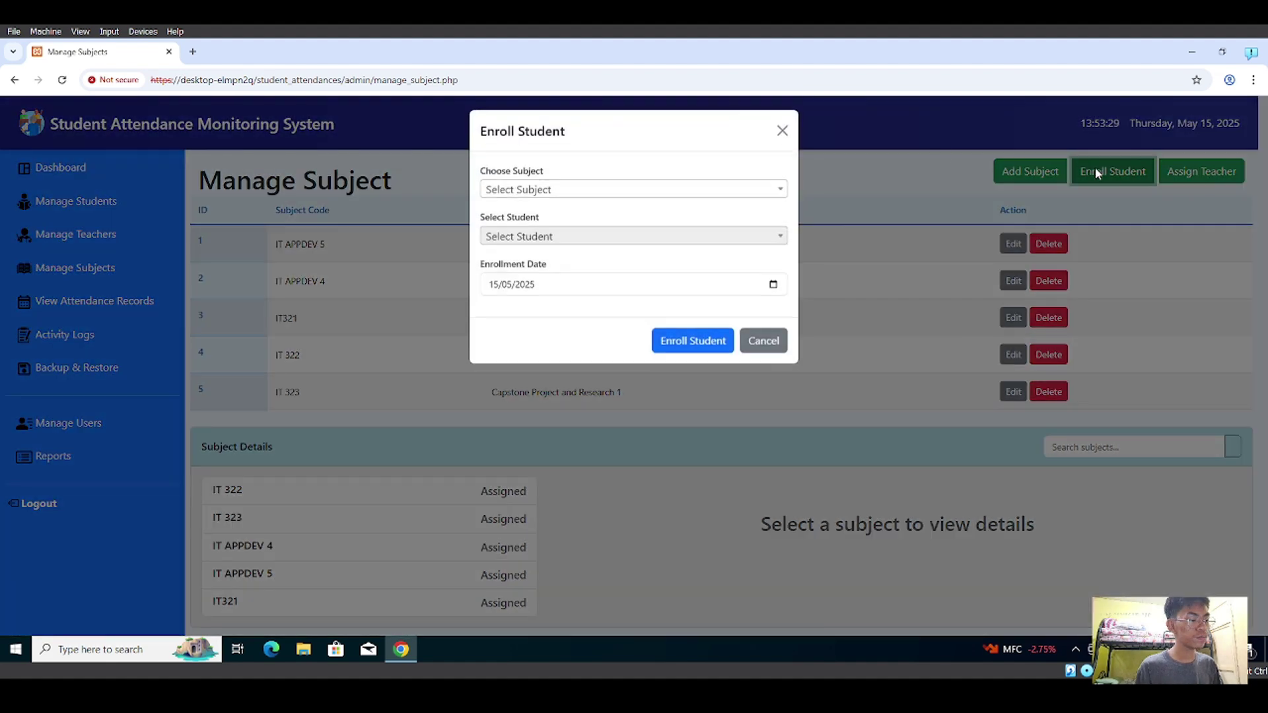
pyautogui.click(724, 198)
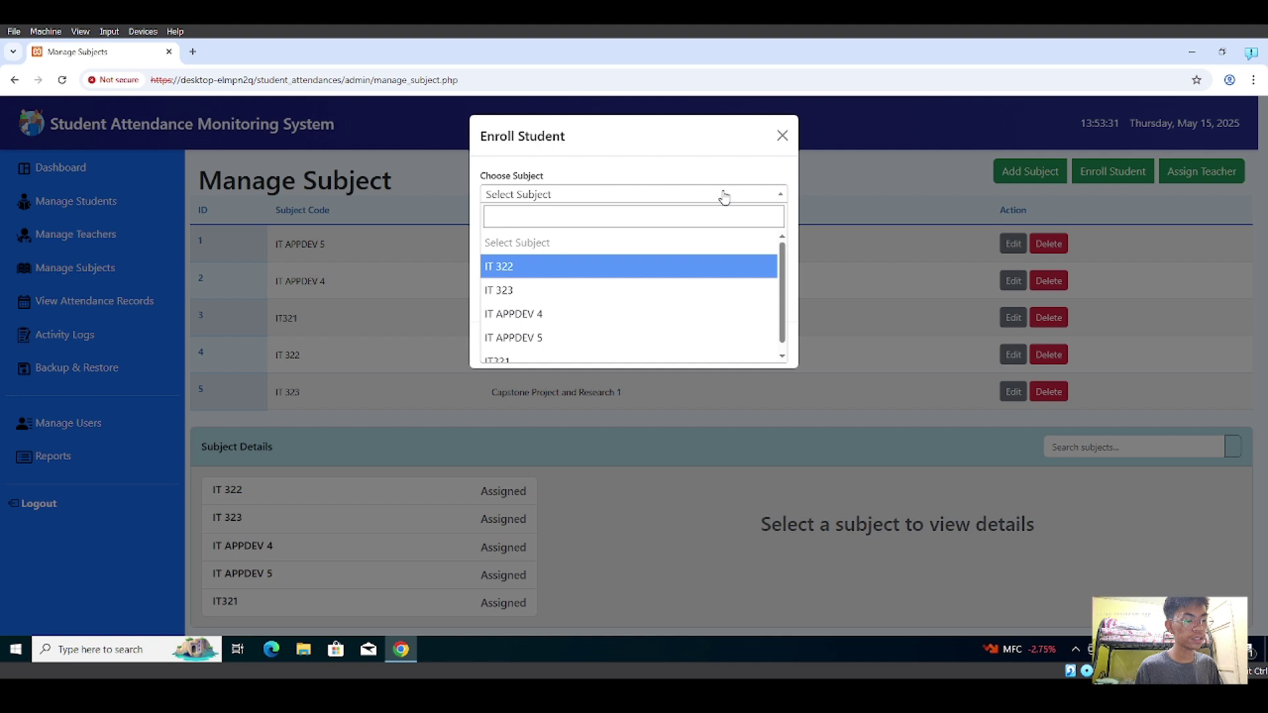
pyautogui.click(565, 293)
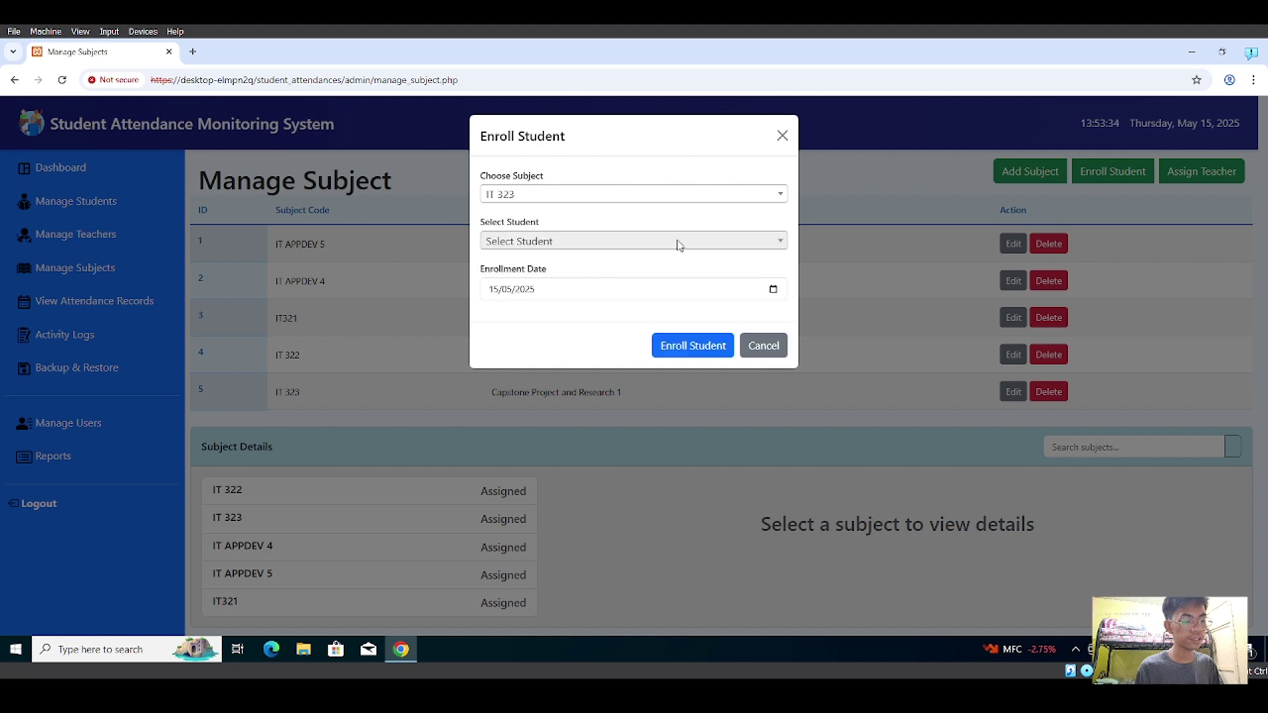
pyautogui.click(765, 250)
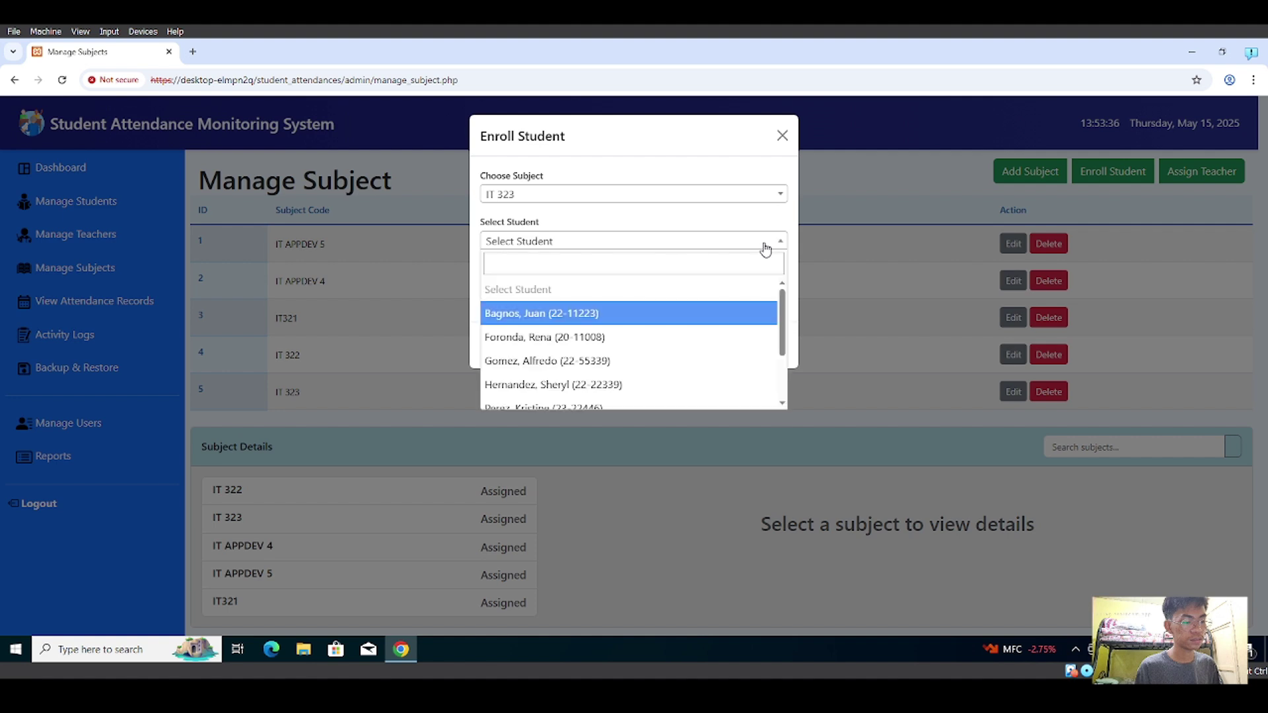
pyautogui.scroll(-3, 675, 335)
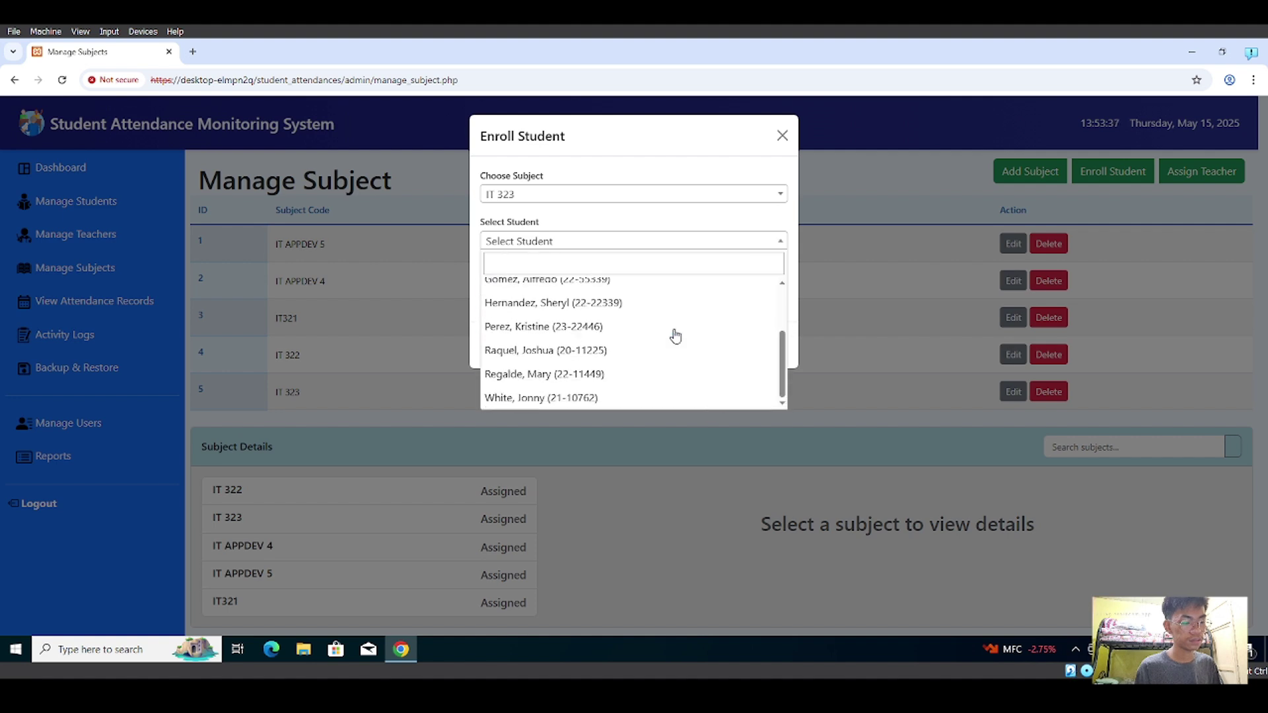
pyautogui.click(708, 240)
pyautogui.click(764, 345)
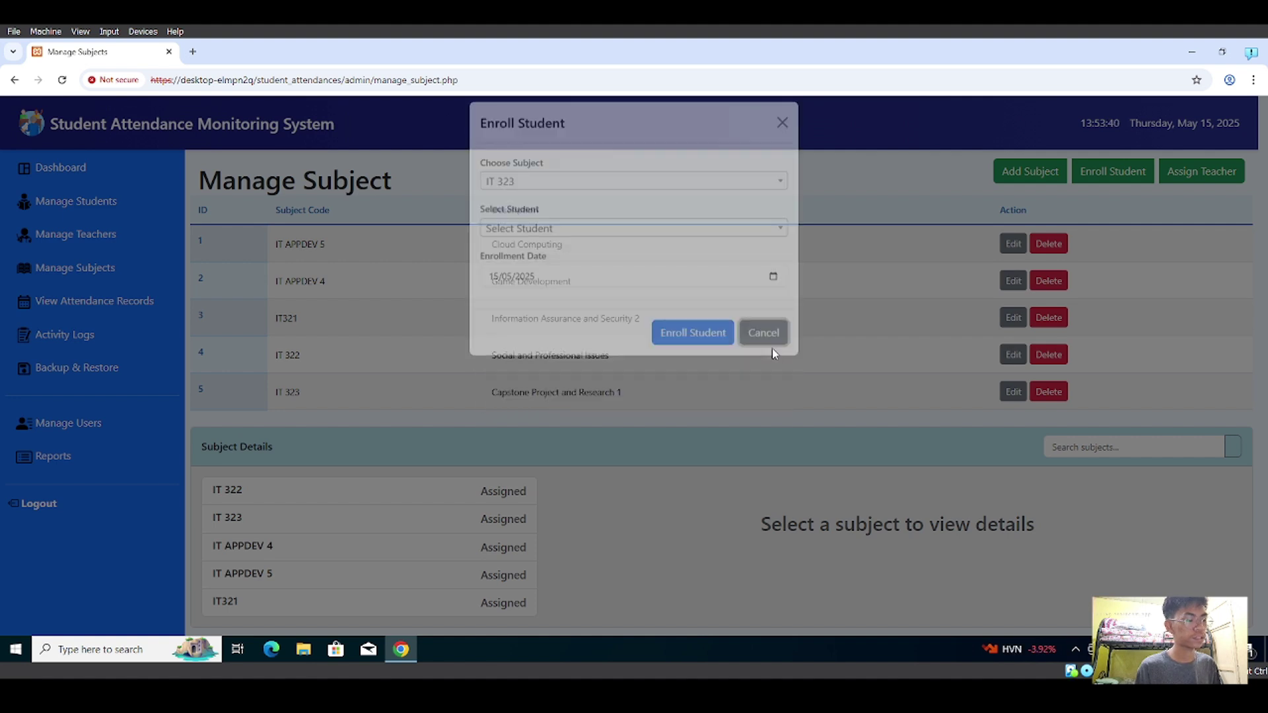
pyautogui.click(1183, 173)
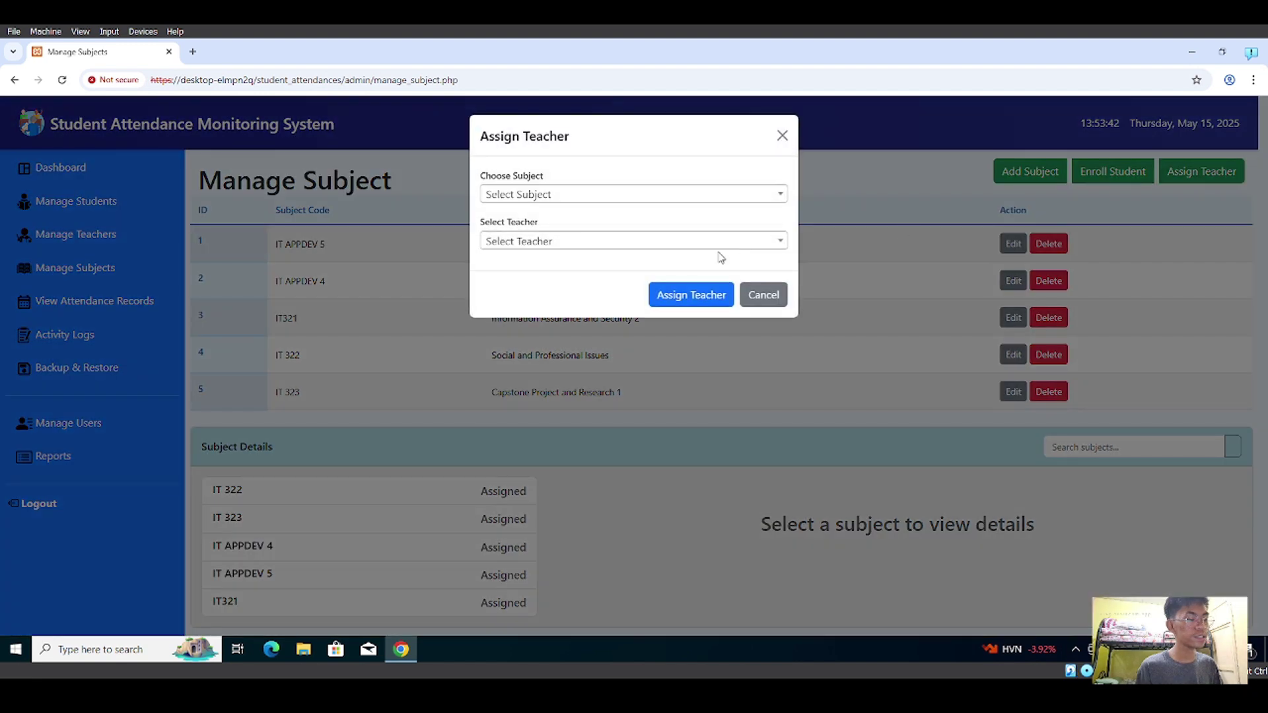
pyautogui.click(695, 195)
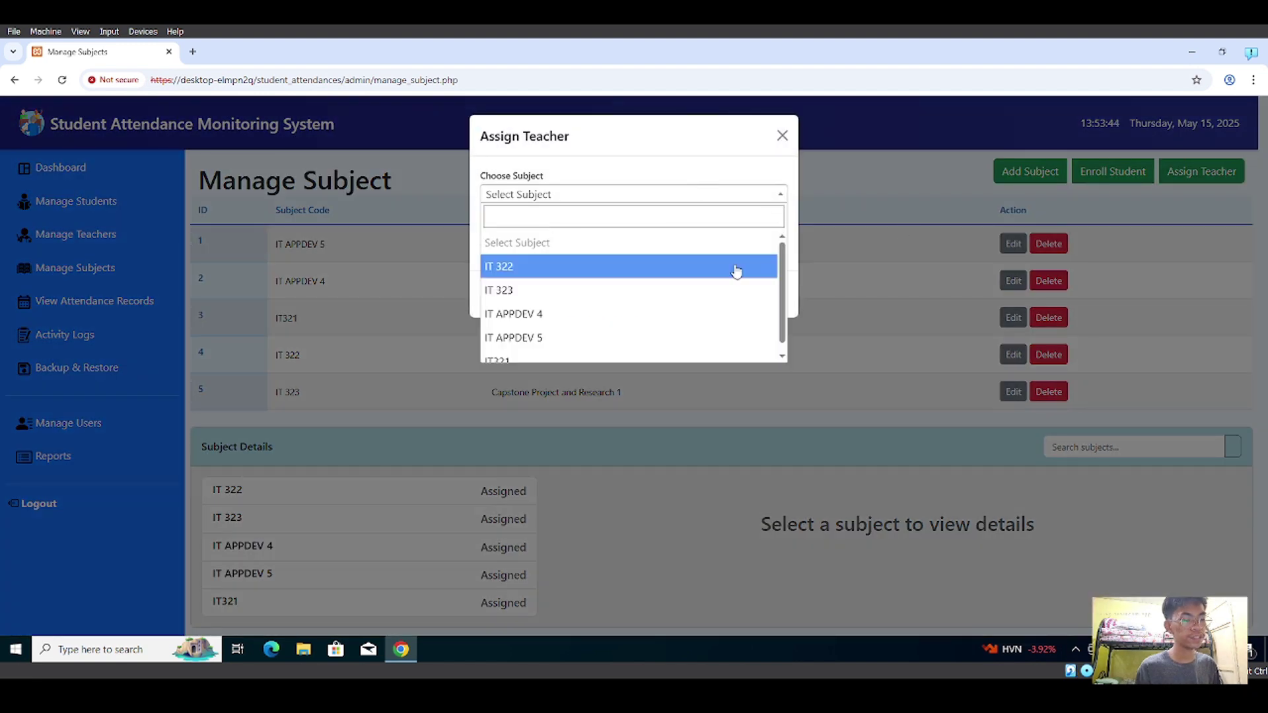
pyautogui.scroll(-1, 733, 270)
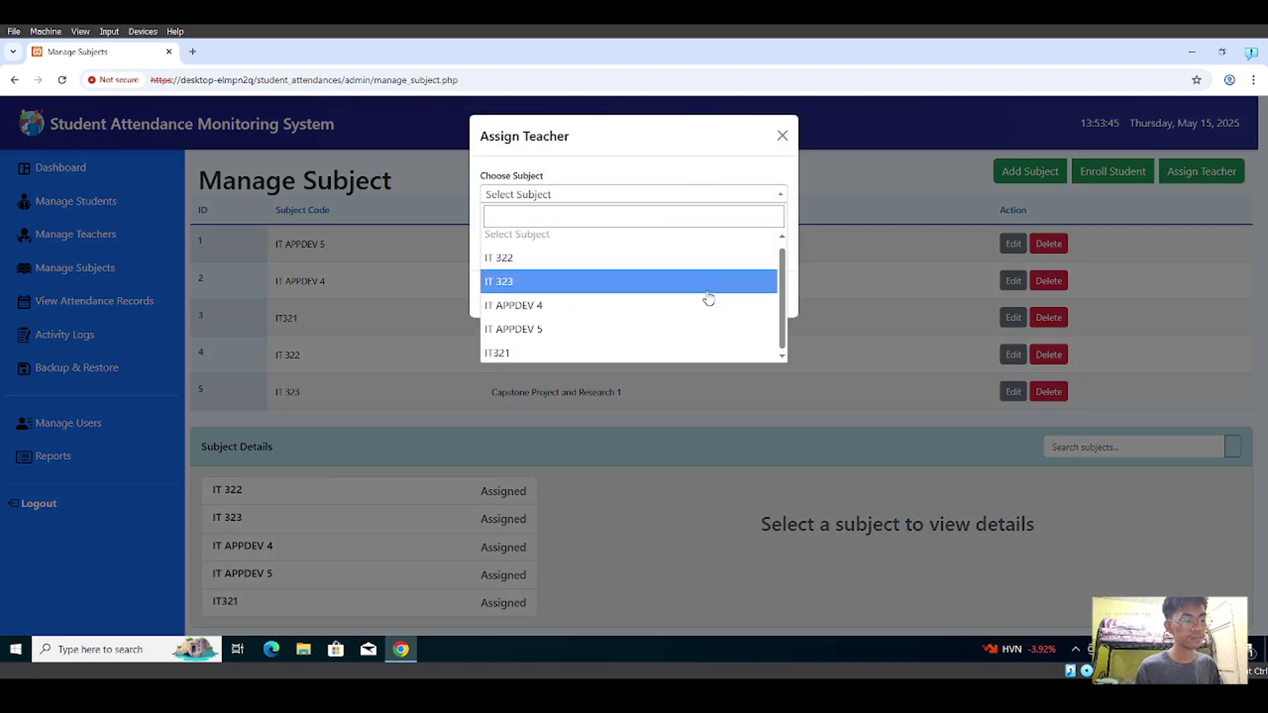
pyautogui.click(655, 277)
pyautogui.click(684, 242)
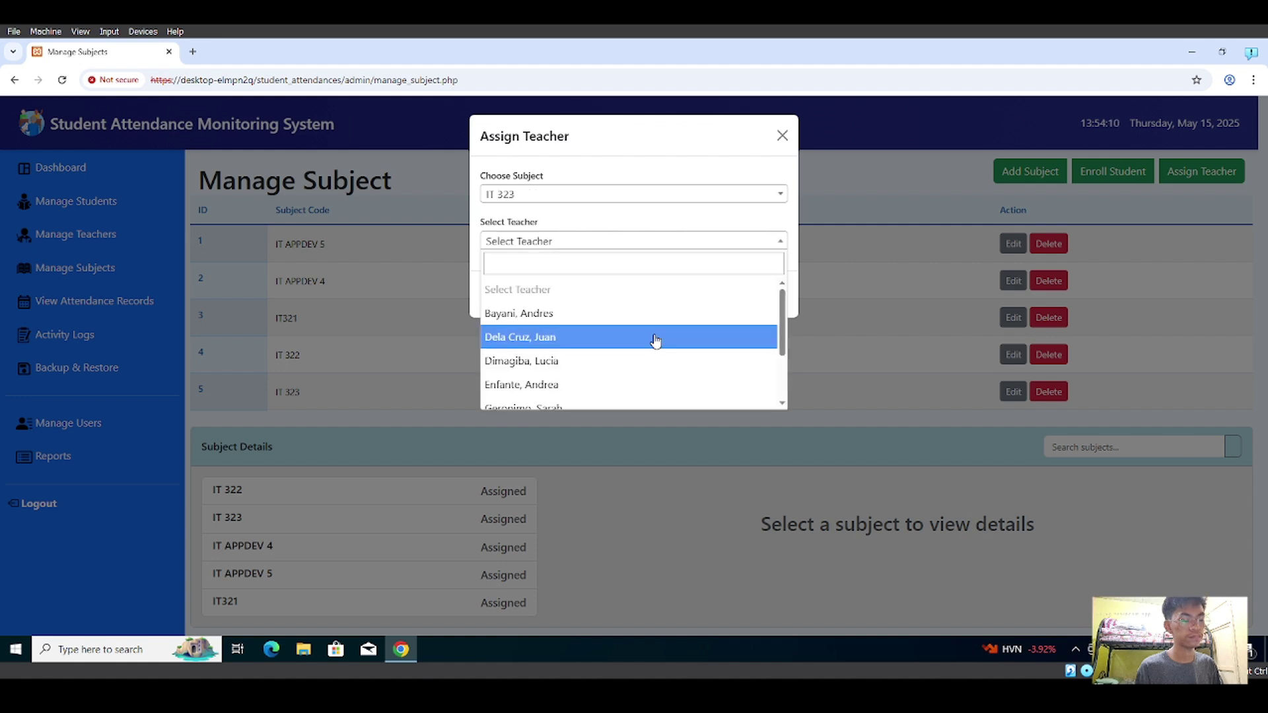
pyautogui.scroll(-3, 654, 340)
pyautogui.click(667, 243)
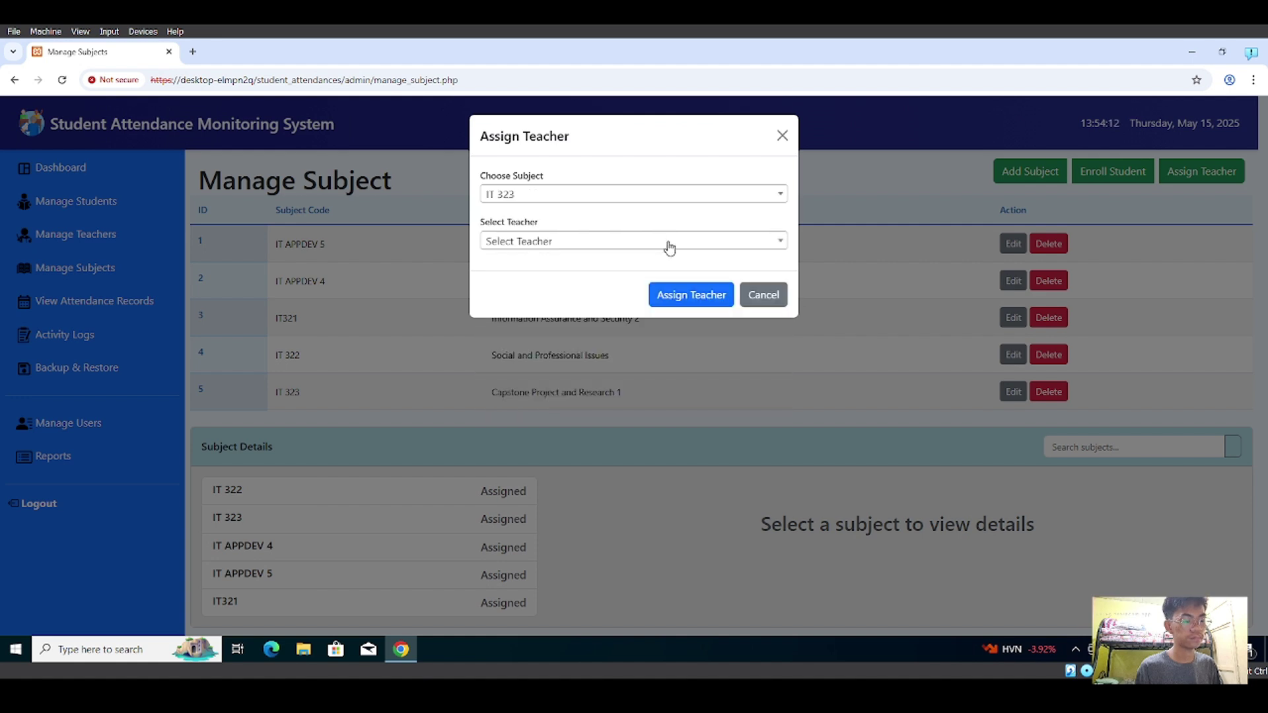
pyautogui.click(764, 295)
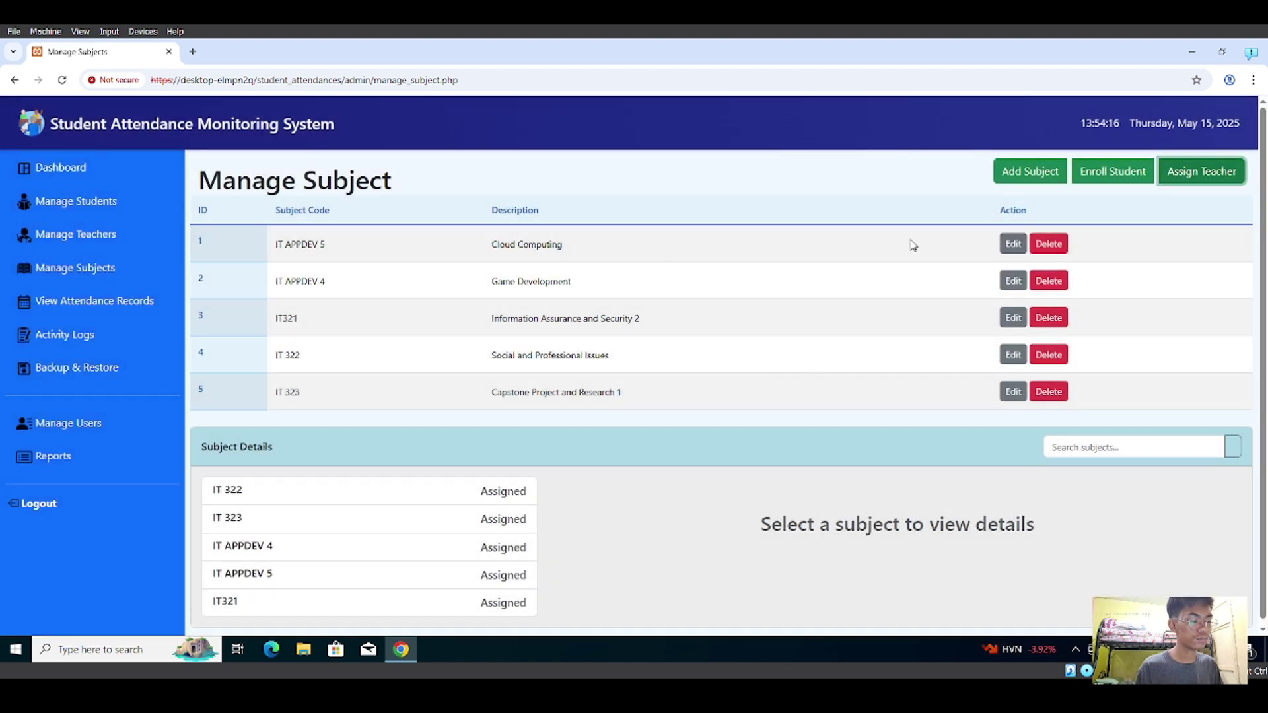
pyautogui.scroll(-1, 963, 446)
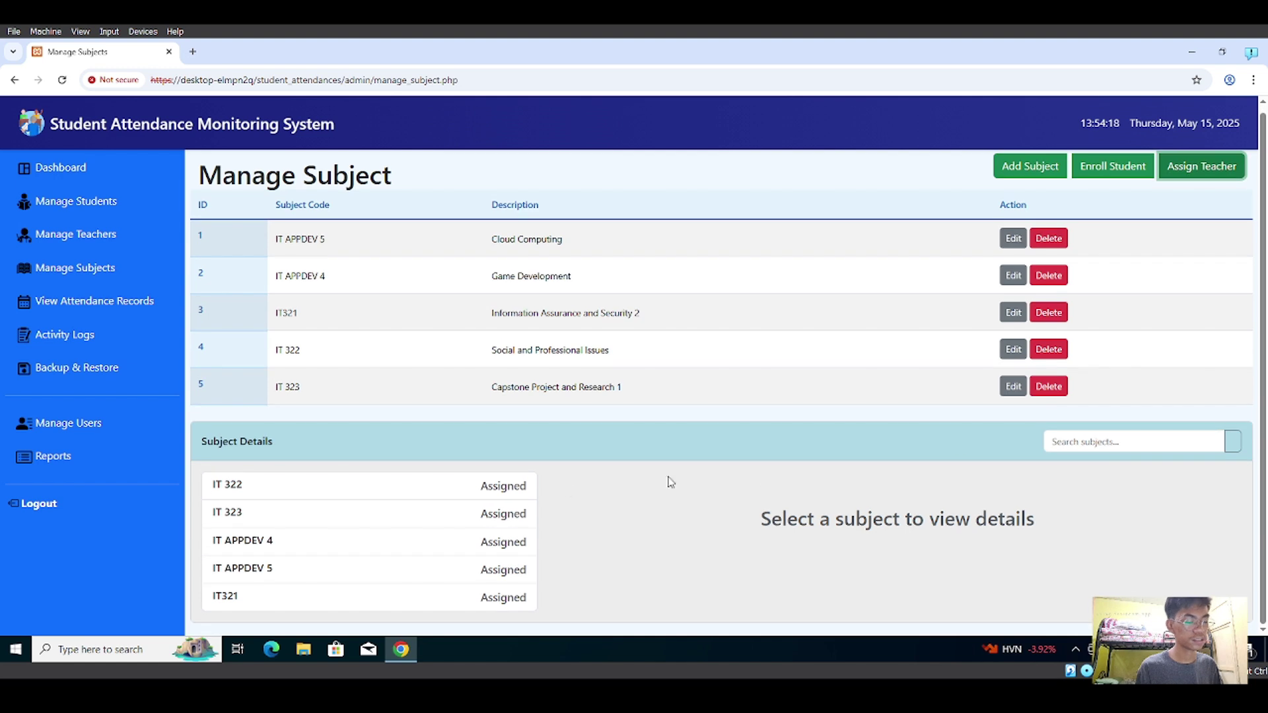
# - Open IT 322's details and highlight its heading, assigned teacher and two enrolled students
pyautogui.click(375, 490)
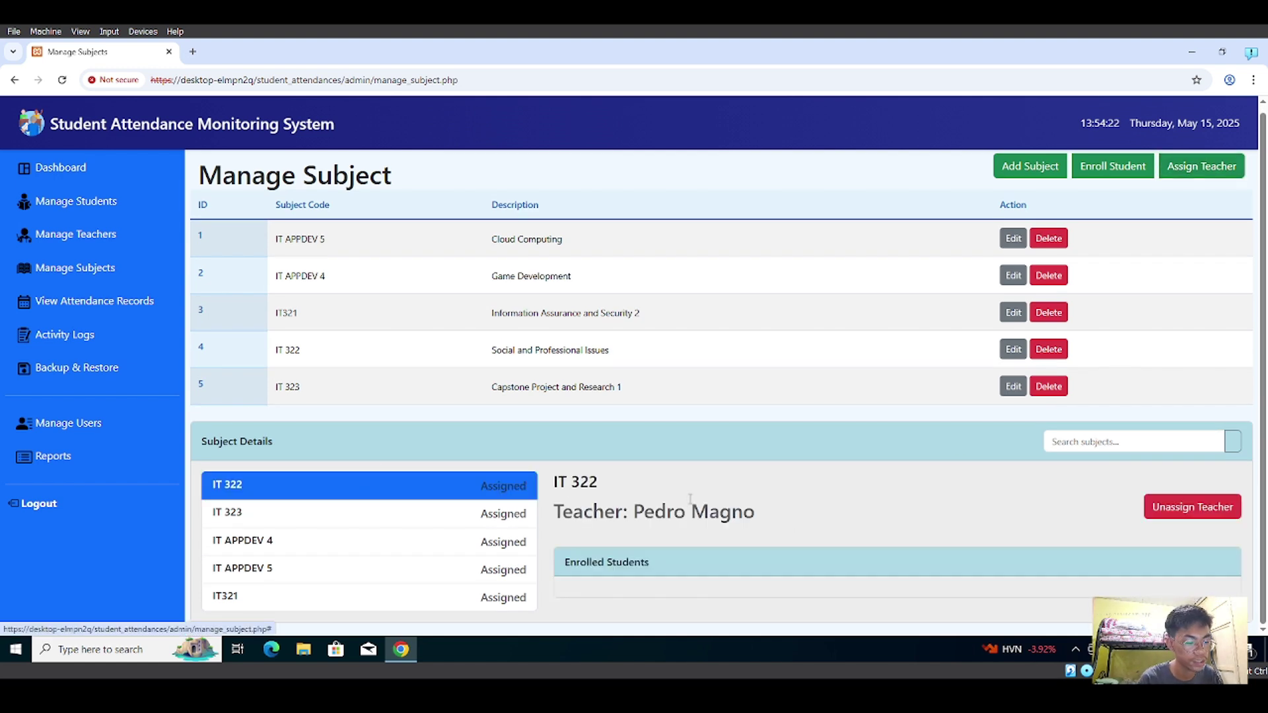
pyautogui.scroll(-1, 823, 513)
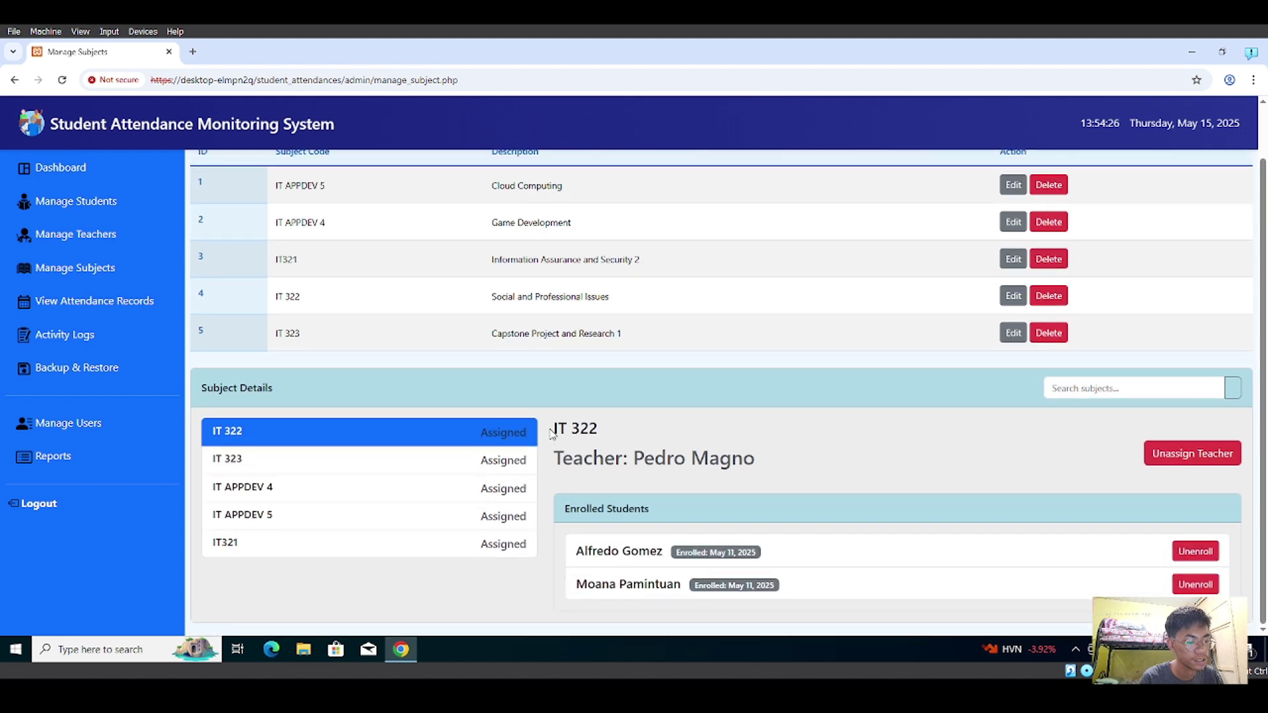
pyautogui.tripleClick(623, 417)
pyautogui.moveTo(554, 459); pyautogui.dragTo(768, 476)
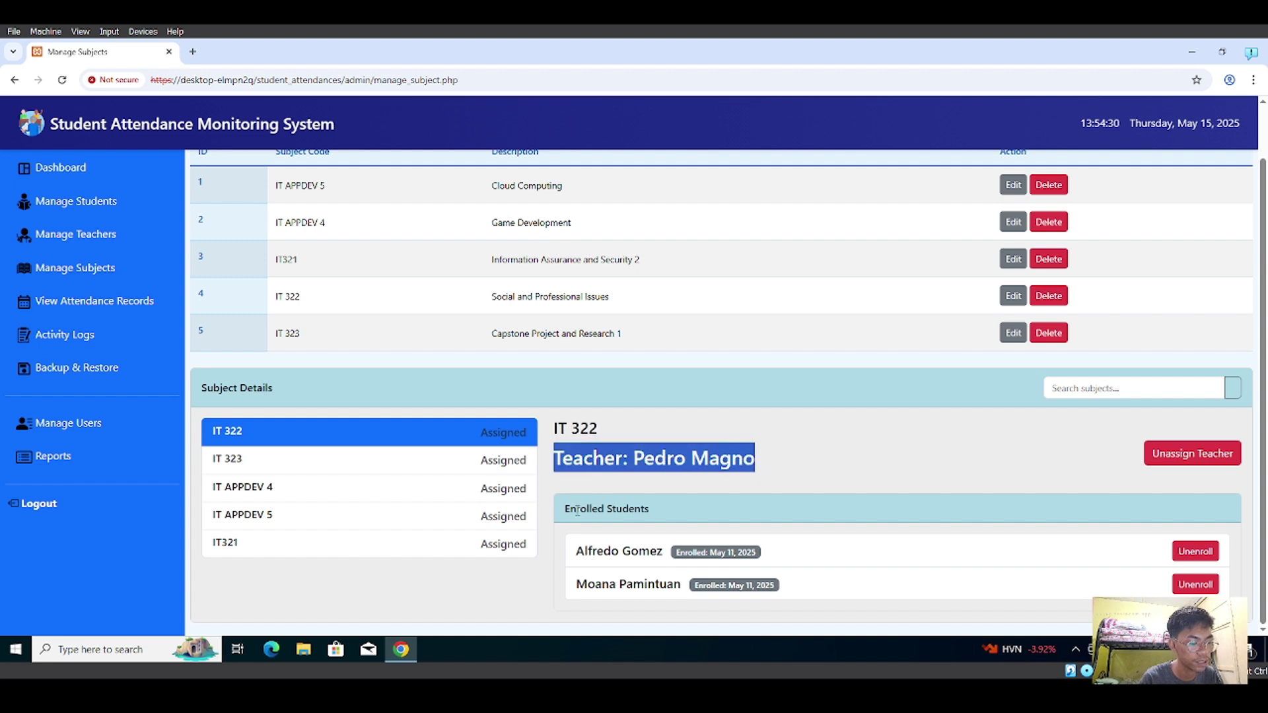
pyautogui.moveTo(563, 509); pyautogui.dragTo(683, 585)
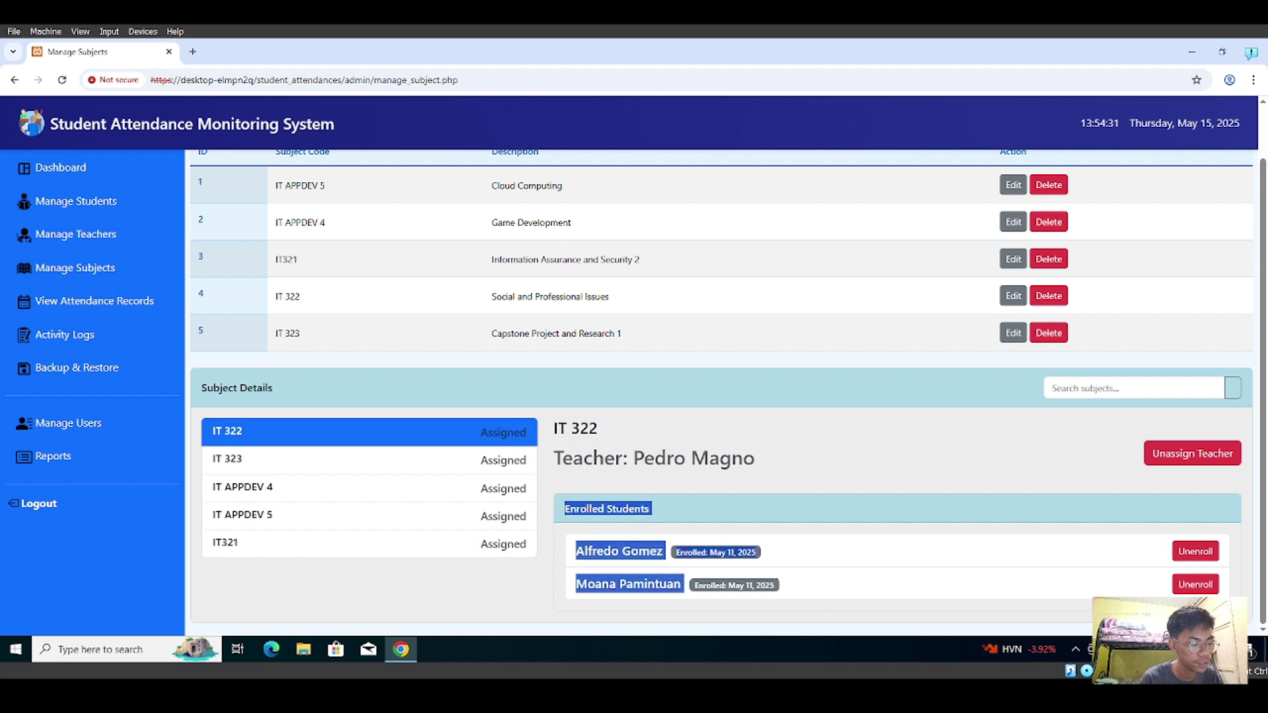
pyautogui.click(1027, 499)
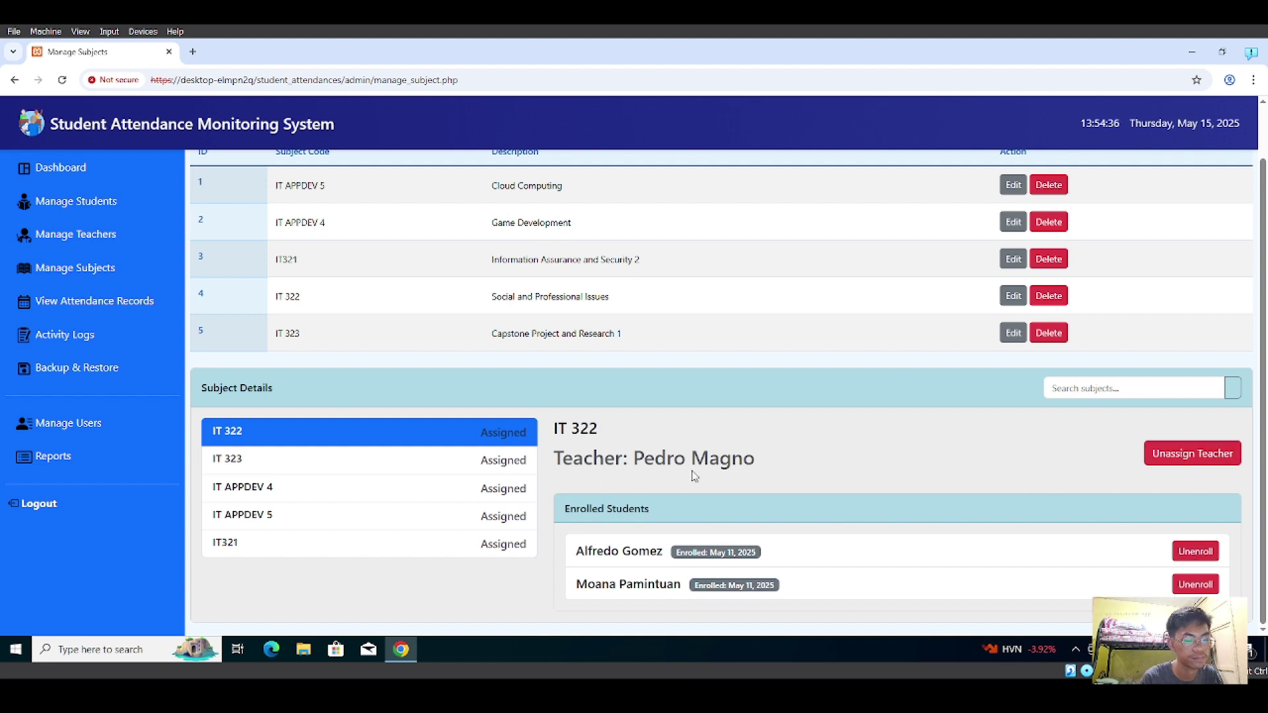
# - Open Attendance Records and look over its subject and date filters
pyautogui.click(75, 309)
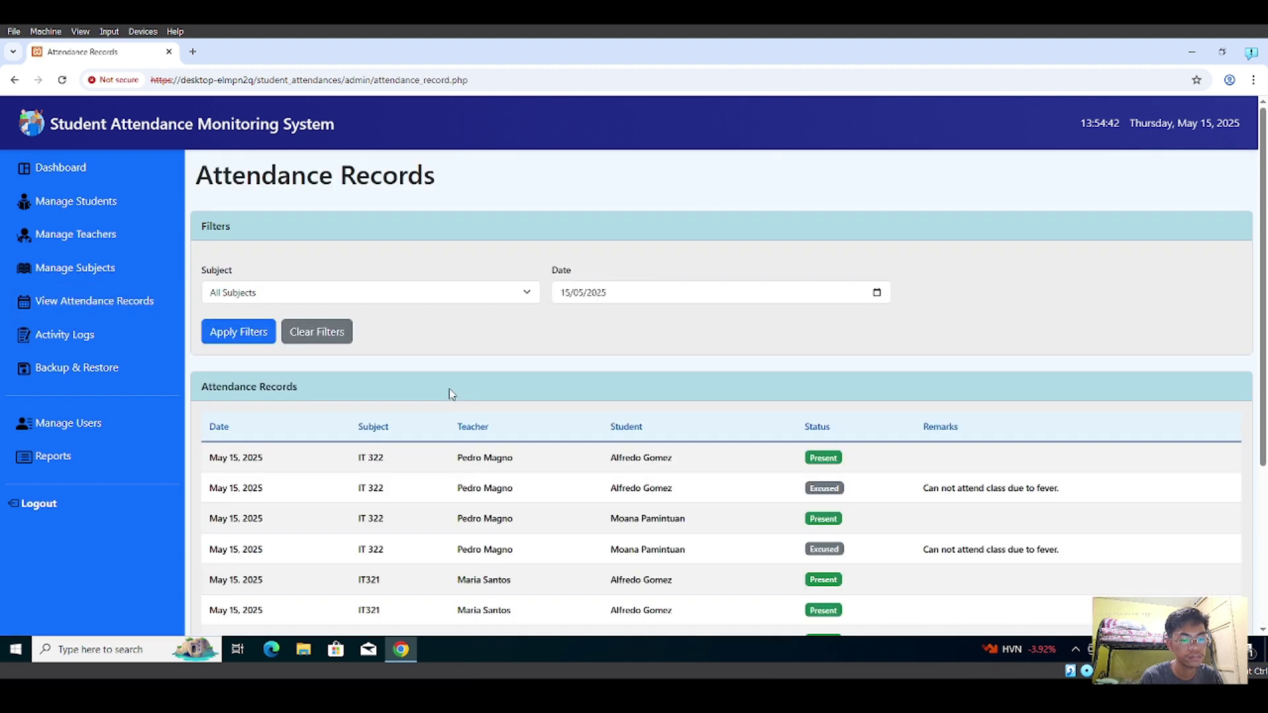
pyautogui.scroll(-2, 467, 321)
pyautogui.scroll(2, 396, 290)
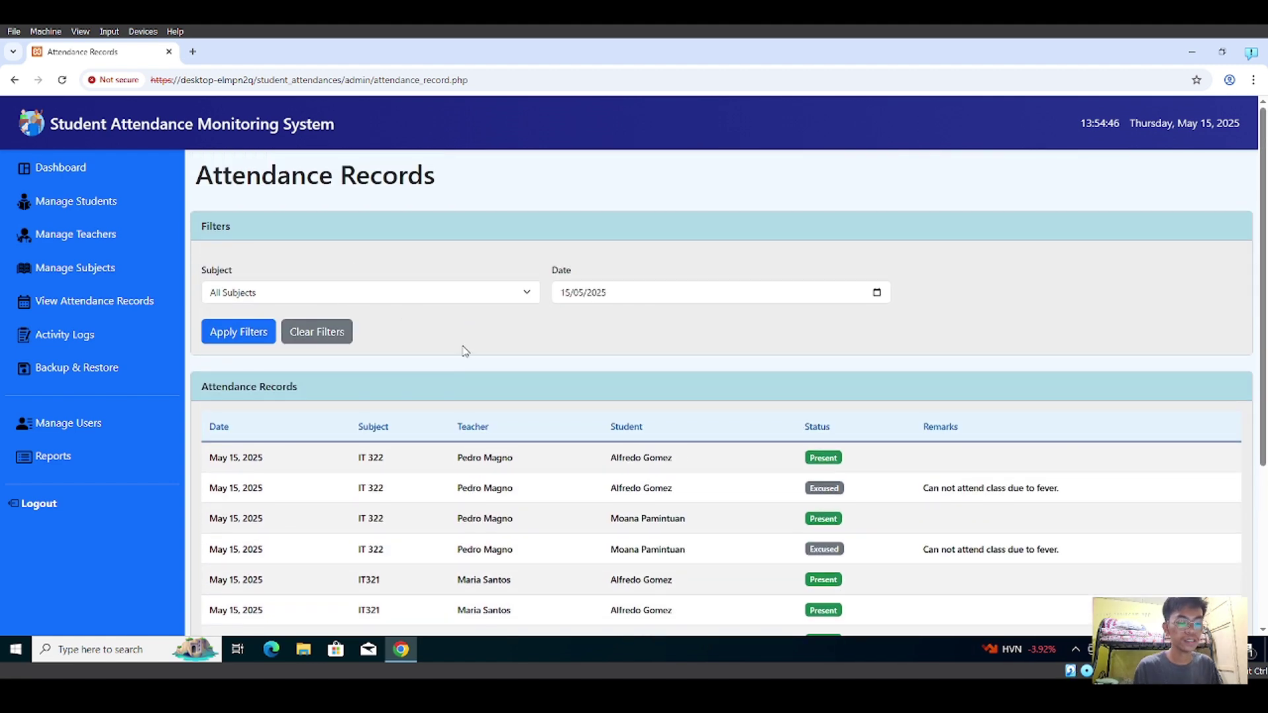
pyautogui.scroll(-2, 481, 452)
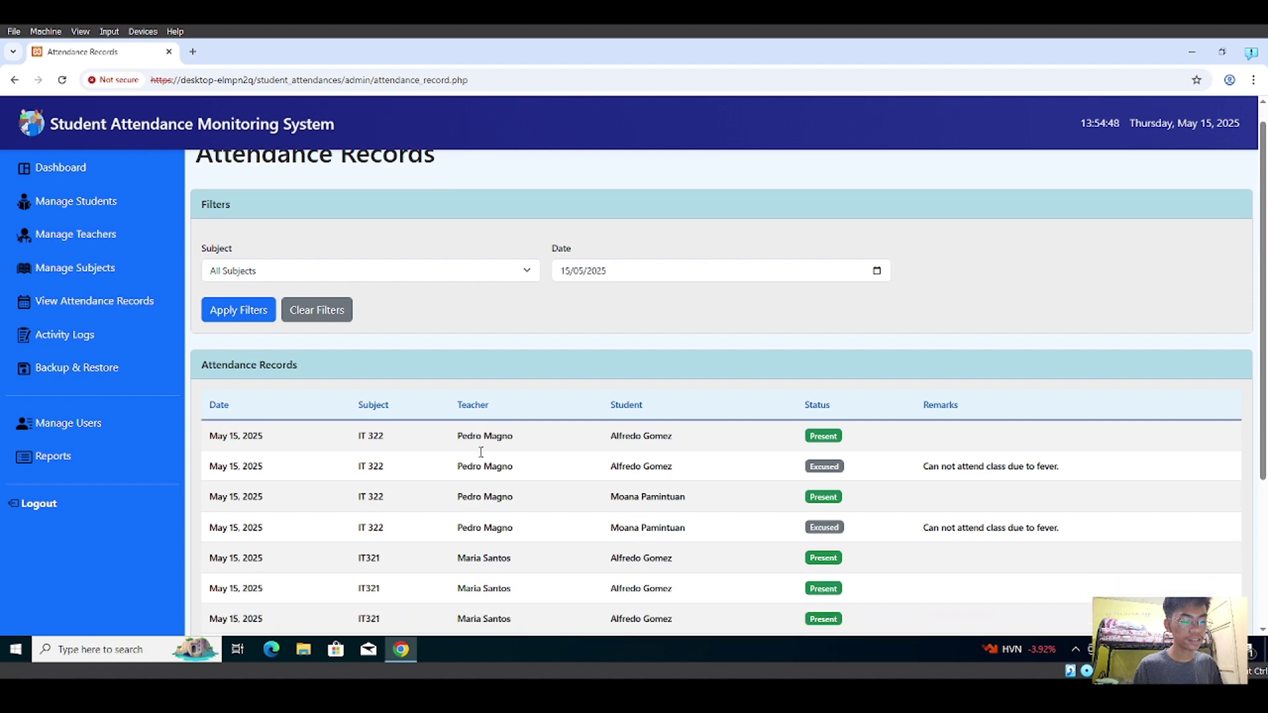
pyautogui.scroll(1, 480, 452)
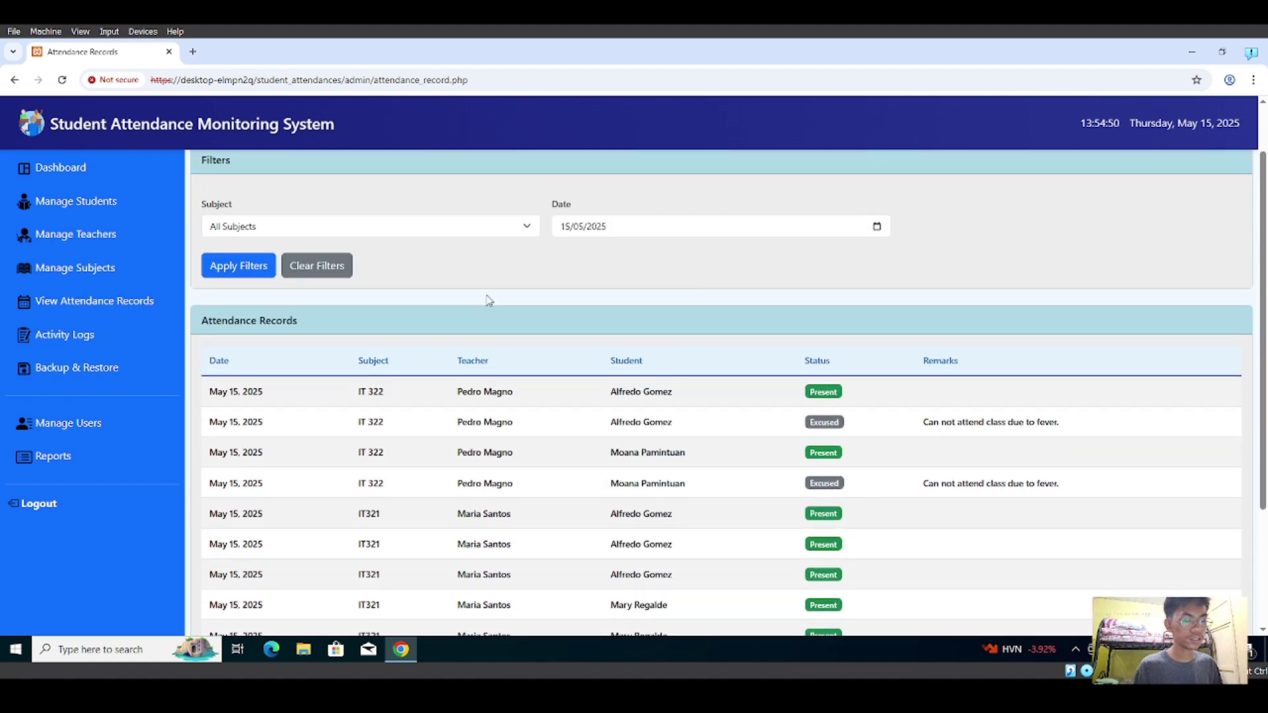
pyautogui.click(489, 226)
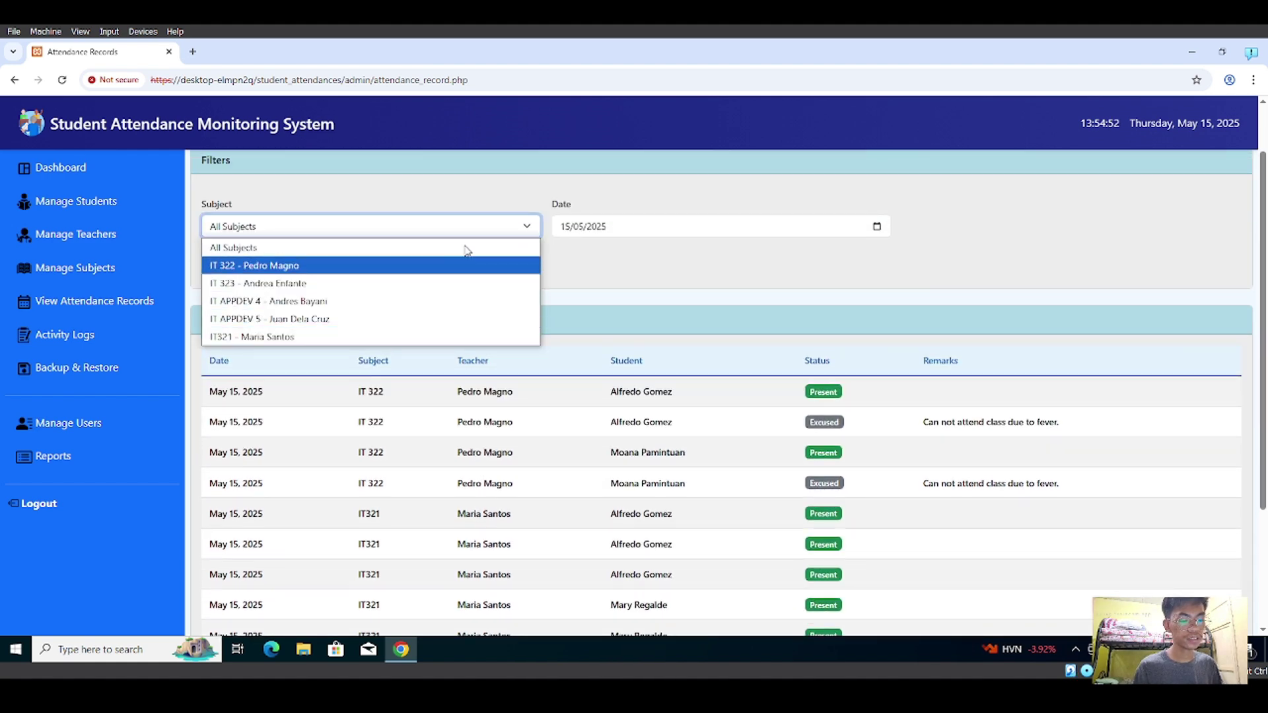
pyautogui.click(652, 233)
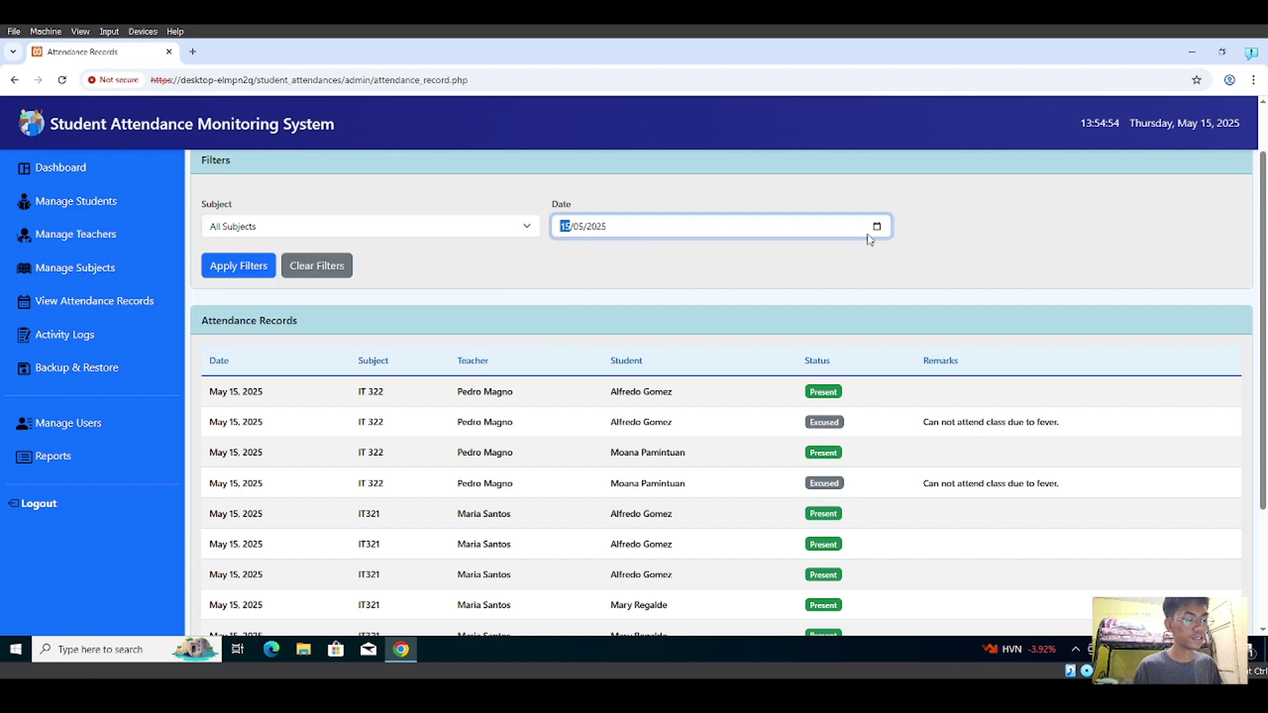
pyautogui.scroll(-3, 446, 329)
pyautogui.scroll(4, 396, 261)
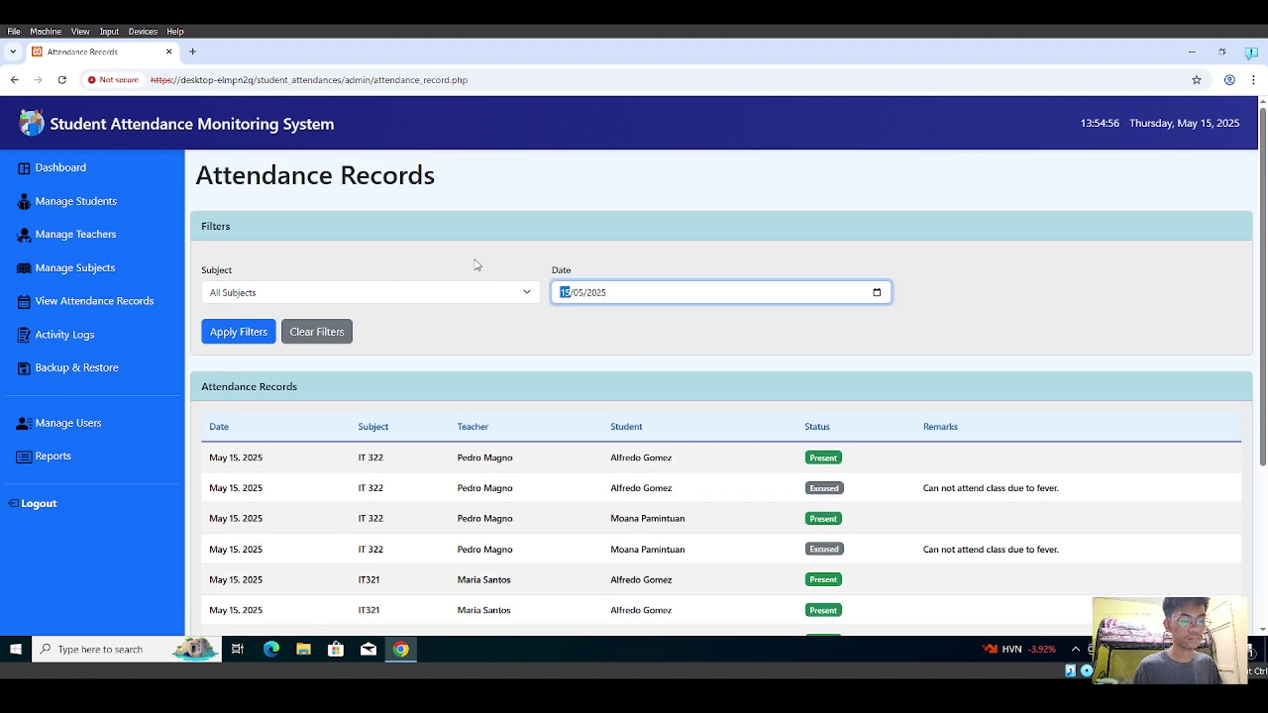
pyautogui.click(507, 297)
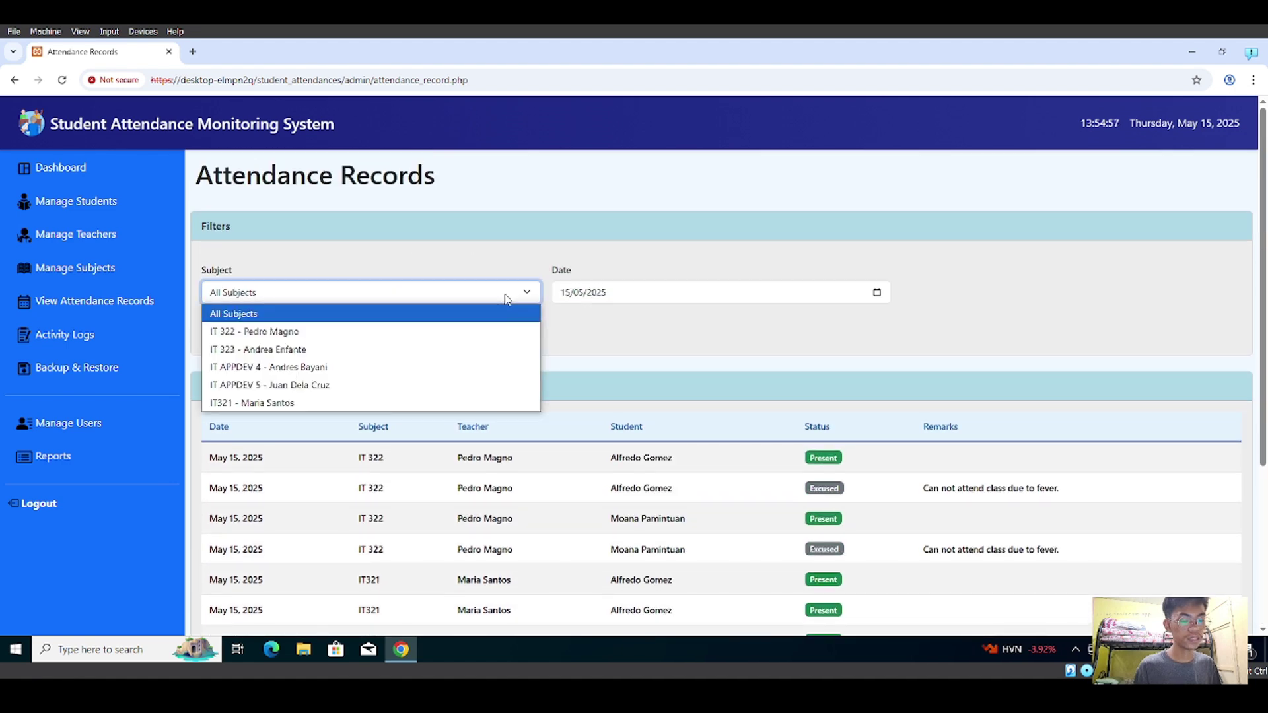
pyautogui.click(341, 332)
pyautogui.click(241, 332)
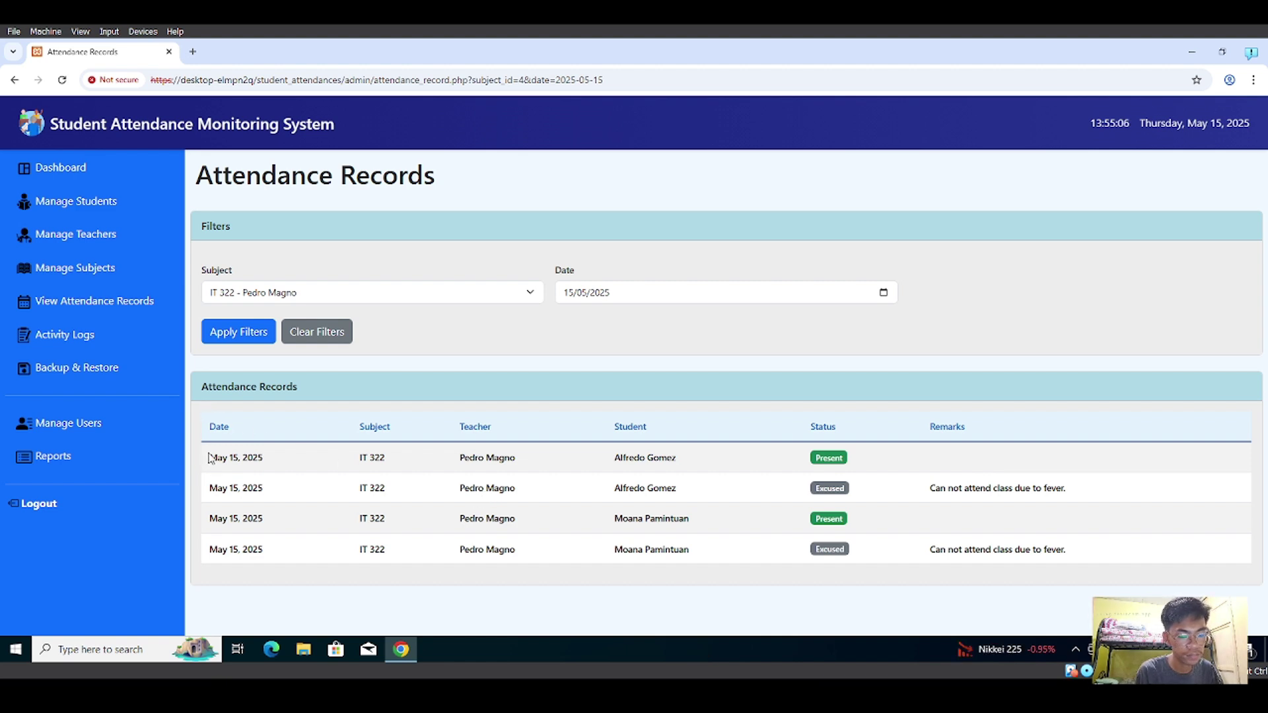
pyautogui.moveTo(210, 456); pyautogui.dragTo(286, 472)
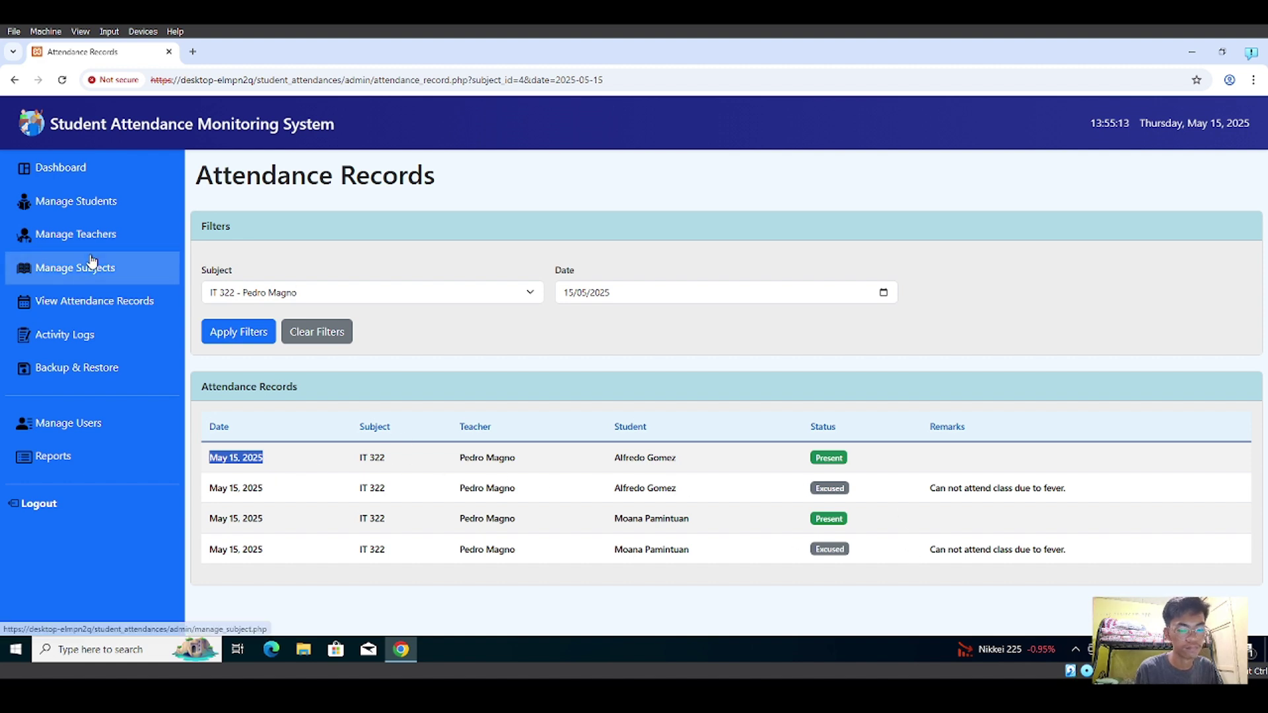
pyautogui.click(77, 342)
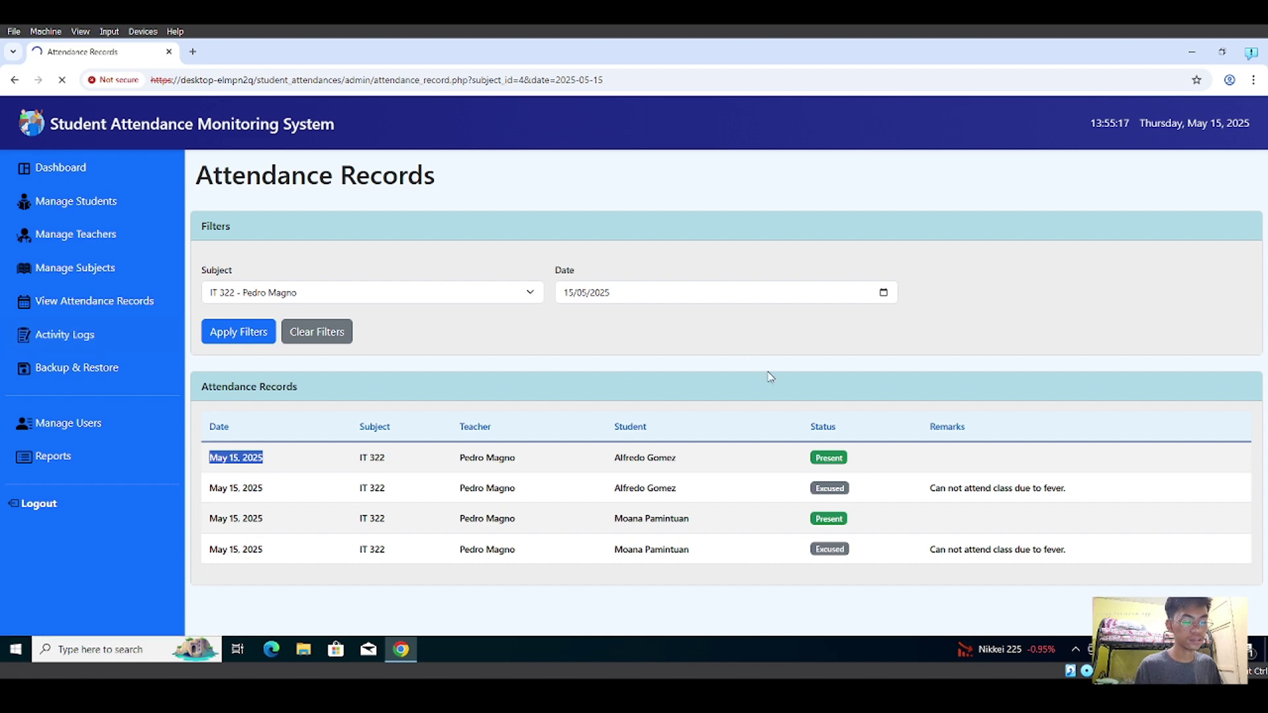
# - Scroll through the activity log table of recent admin and teacher actions
pyautogui.scroll(-2, 768, 377)
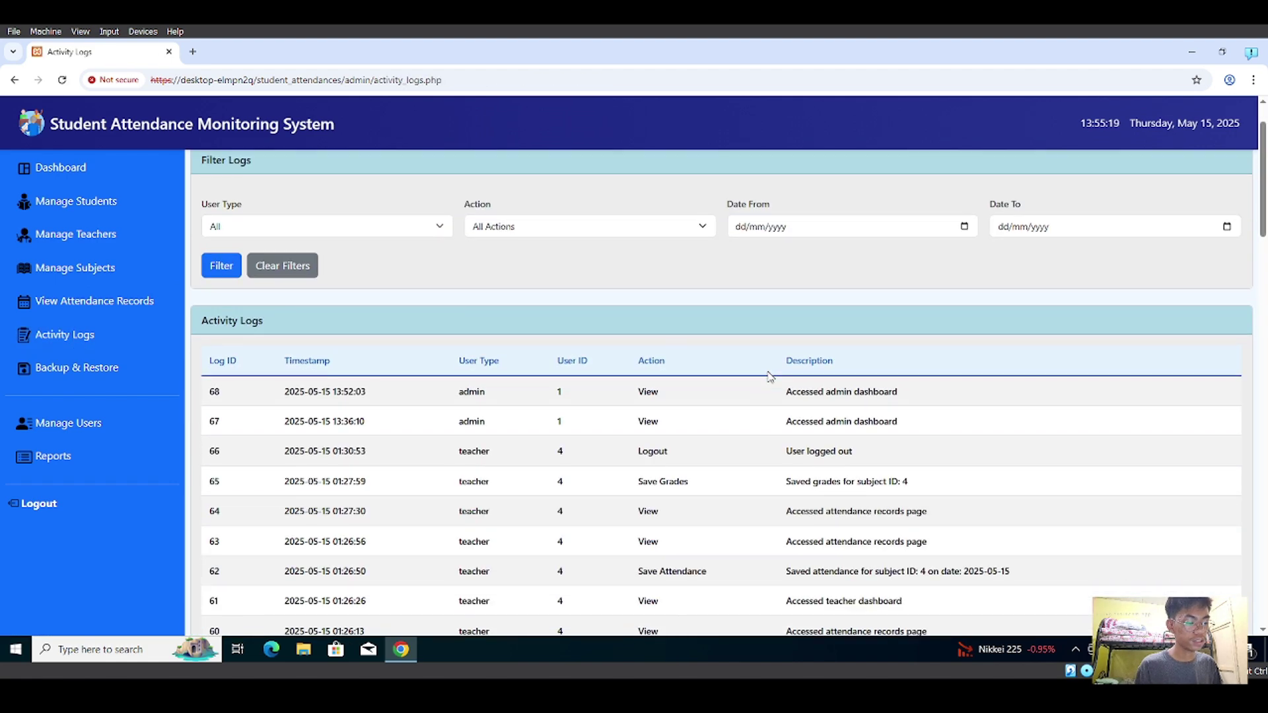
pyautogui.scroll(-2, 768, 377)
pyautogui.scroll(2, 768, 377)
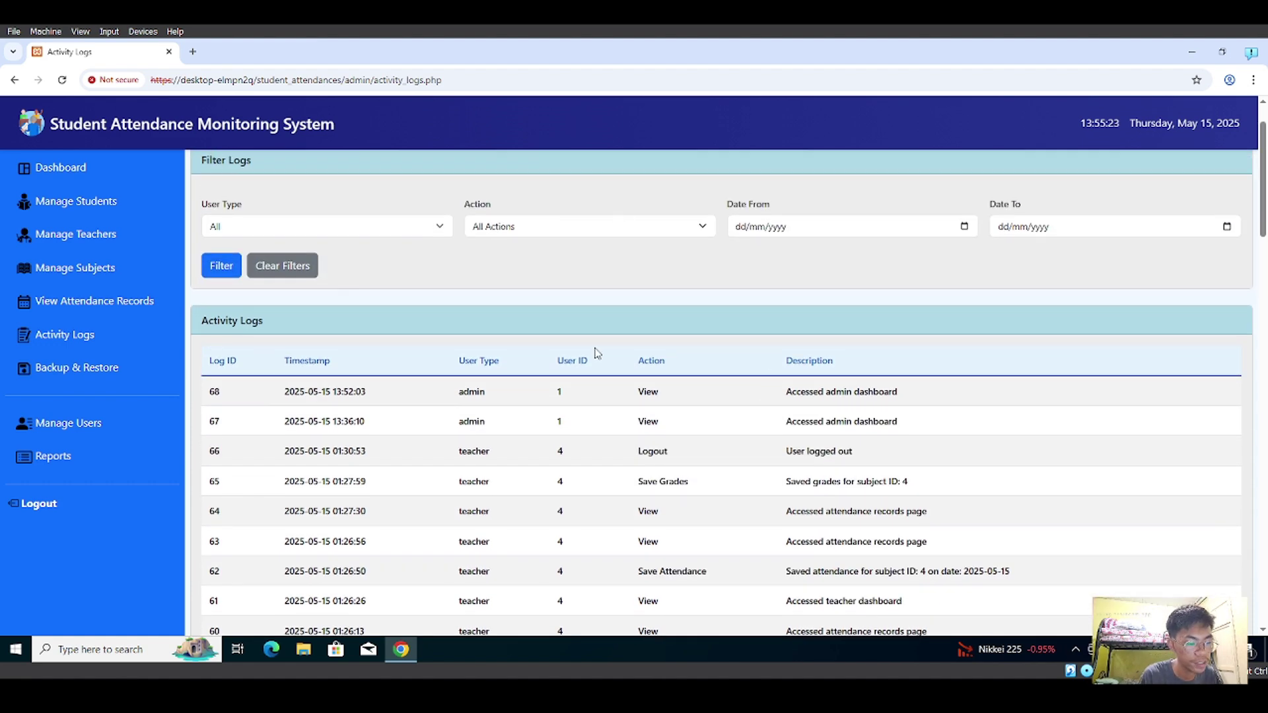
pyautogui.scroll(-1, 597, 352)
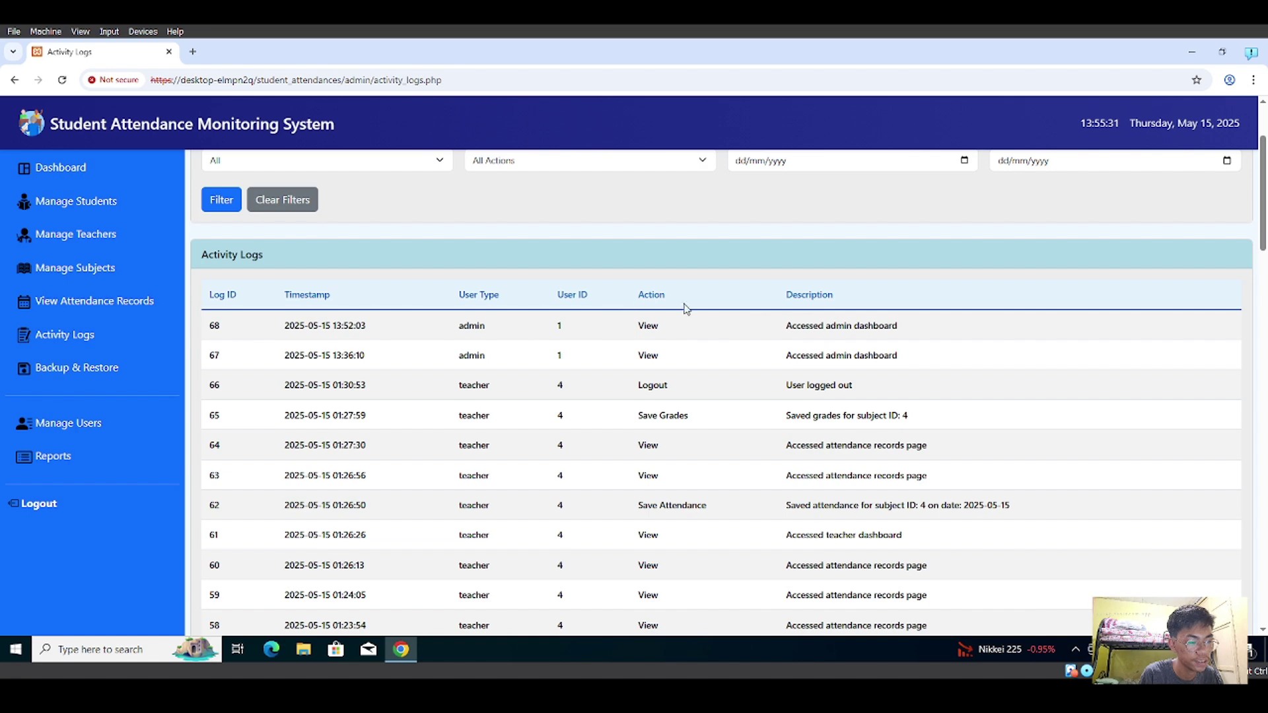
pyautogui.scroll(-3, 817, 460)
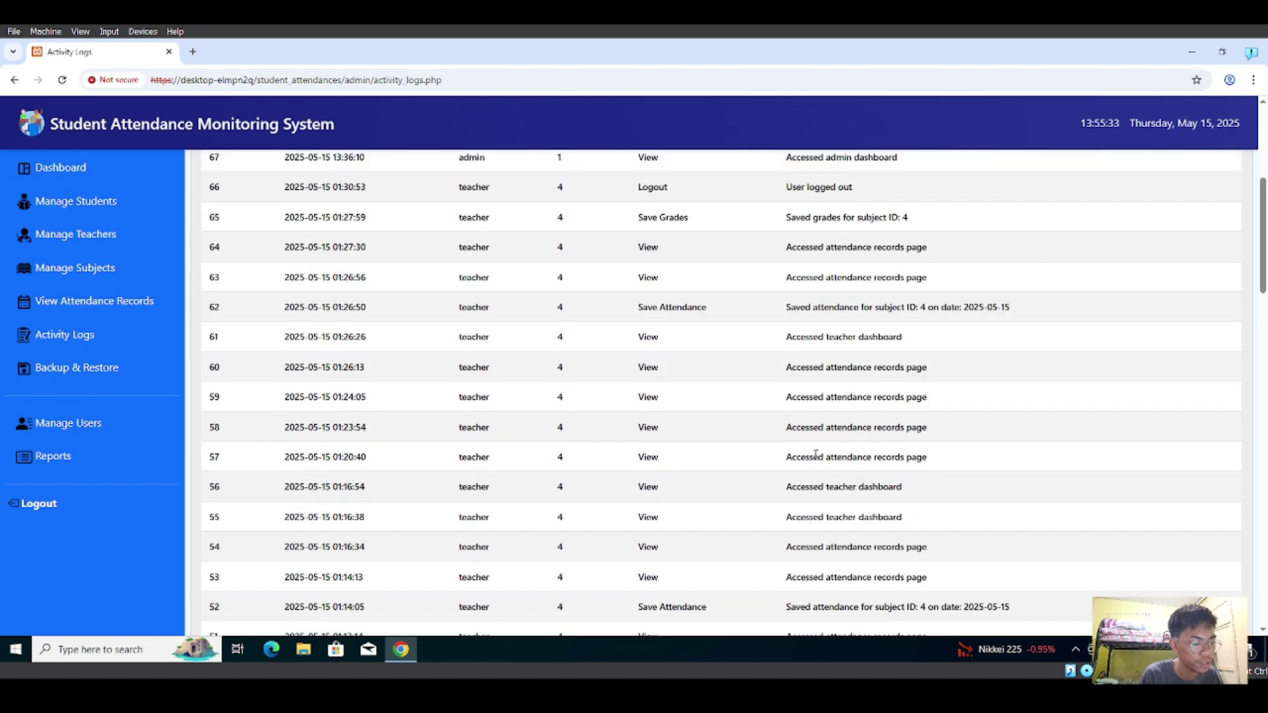
pyautogui.scroll(-2, 816, 456)
pyautogui.scroll(-3, 816, 455)
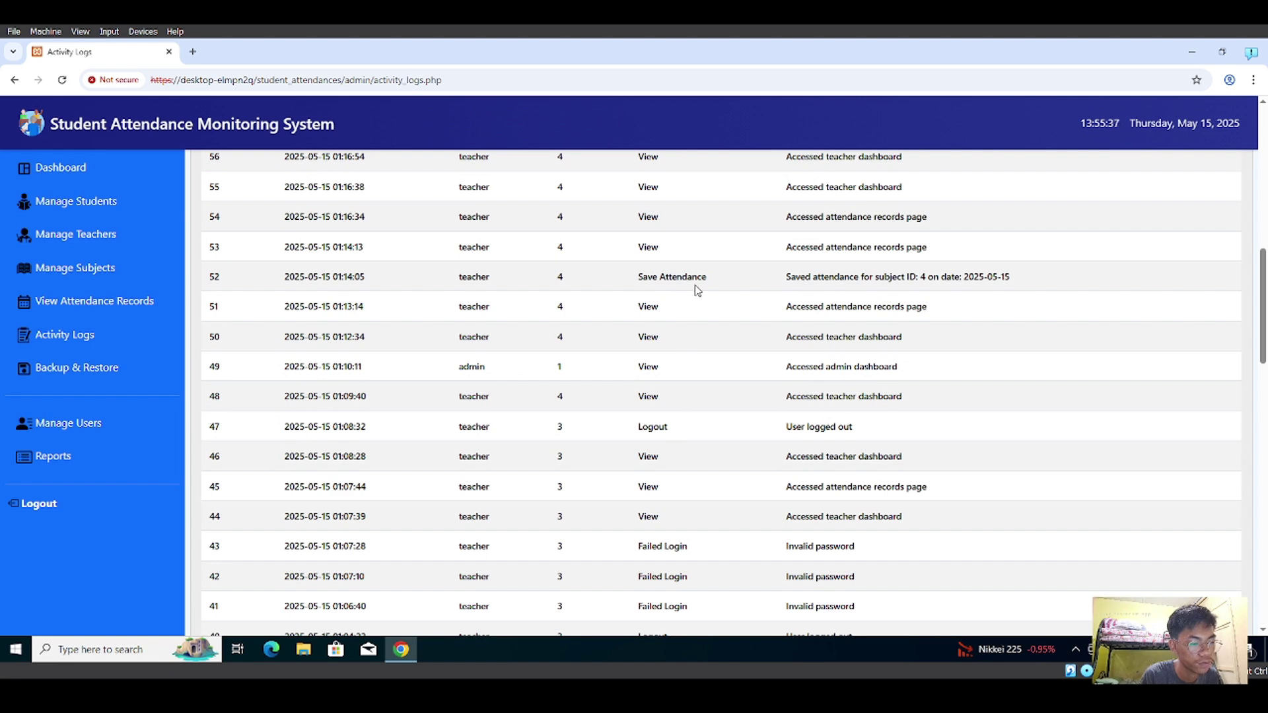
pyautogui.scroll(1, 696, 291)
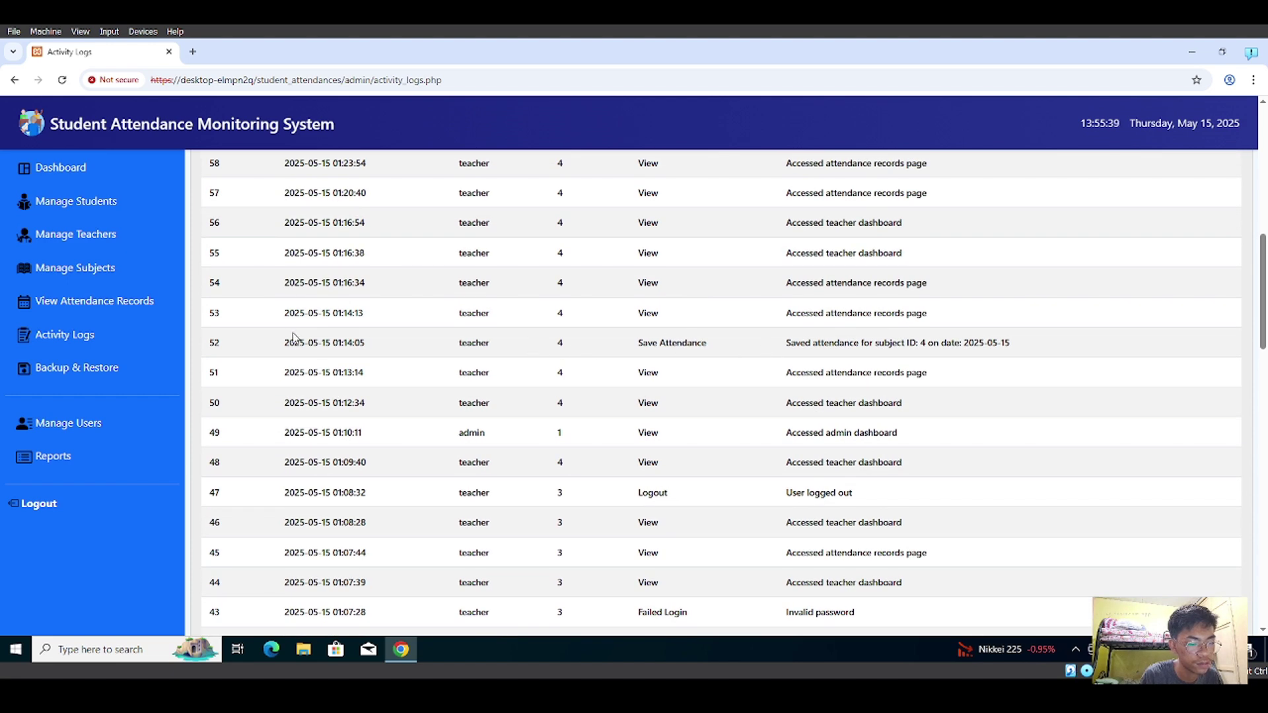
pyautogui.scroll(8, 507, 352)
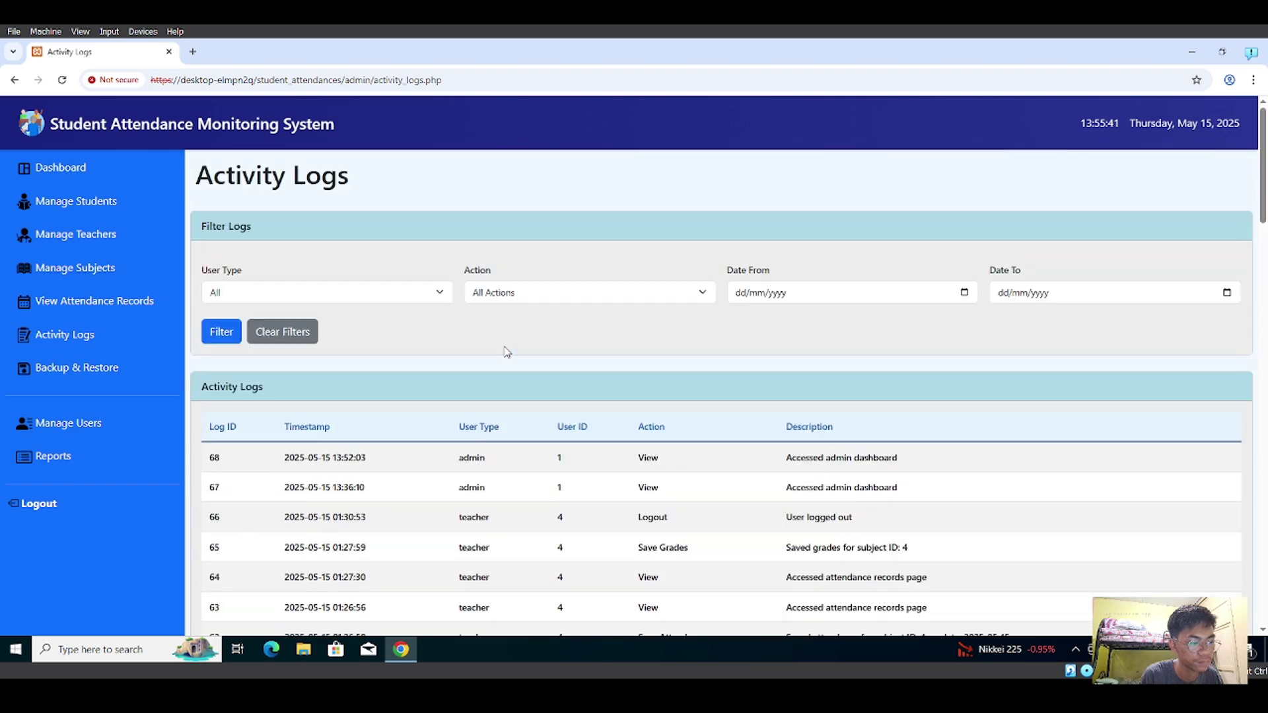
# - Inspect the User Type, Action and start date filters, then open Database Backup
pyautogui.click(365, 295)
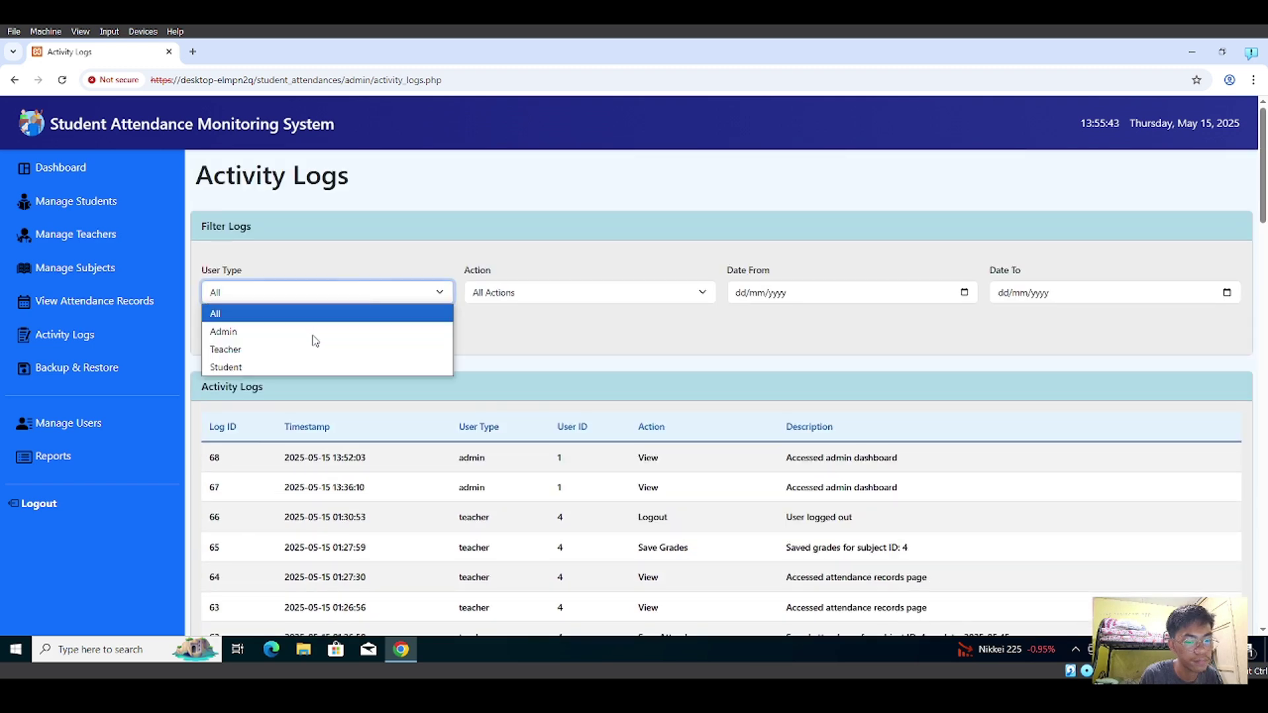
pyautogui.click(557, 294)
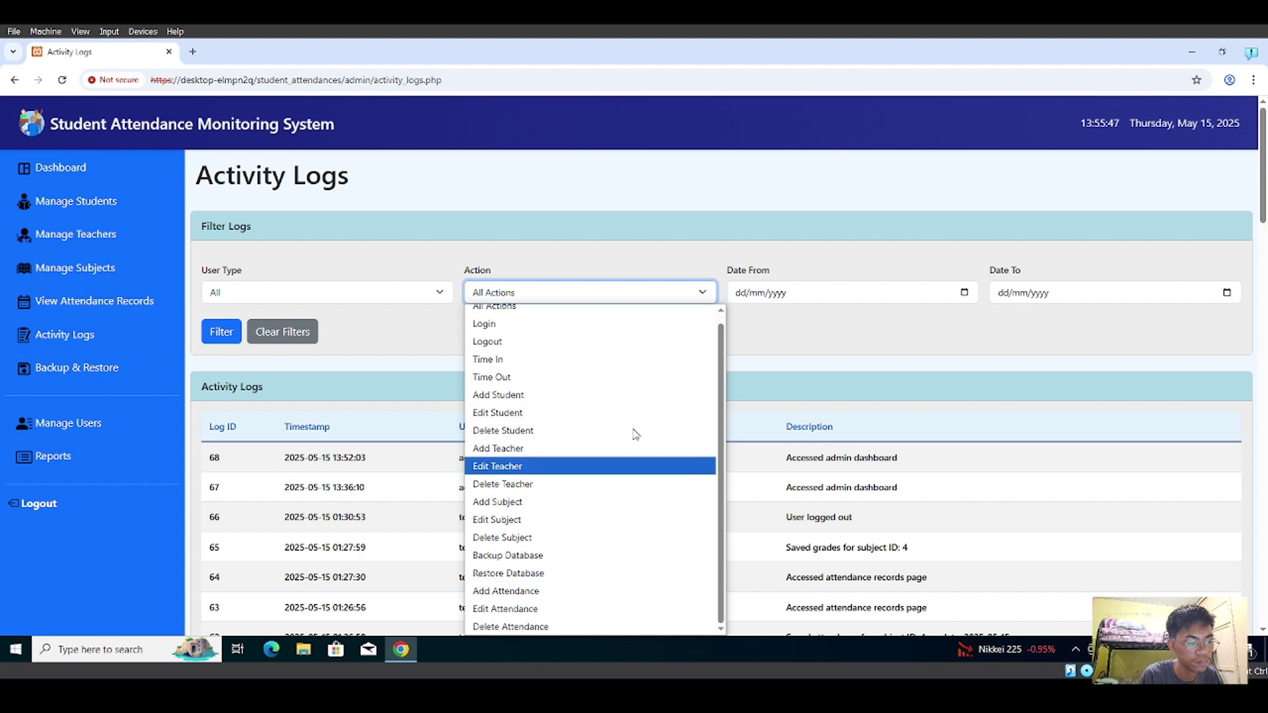
pyautogui.click(870, 299)
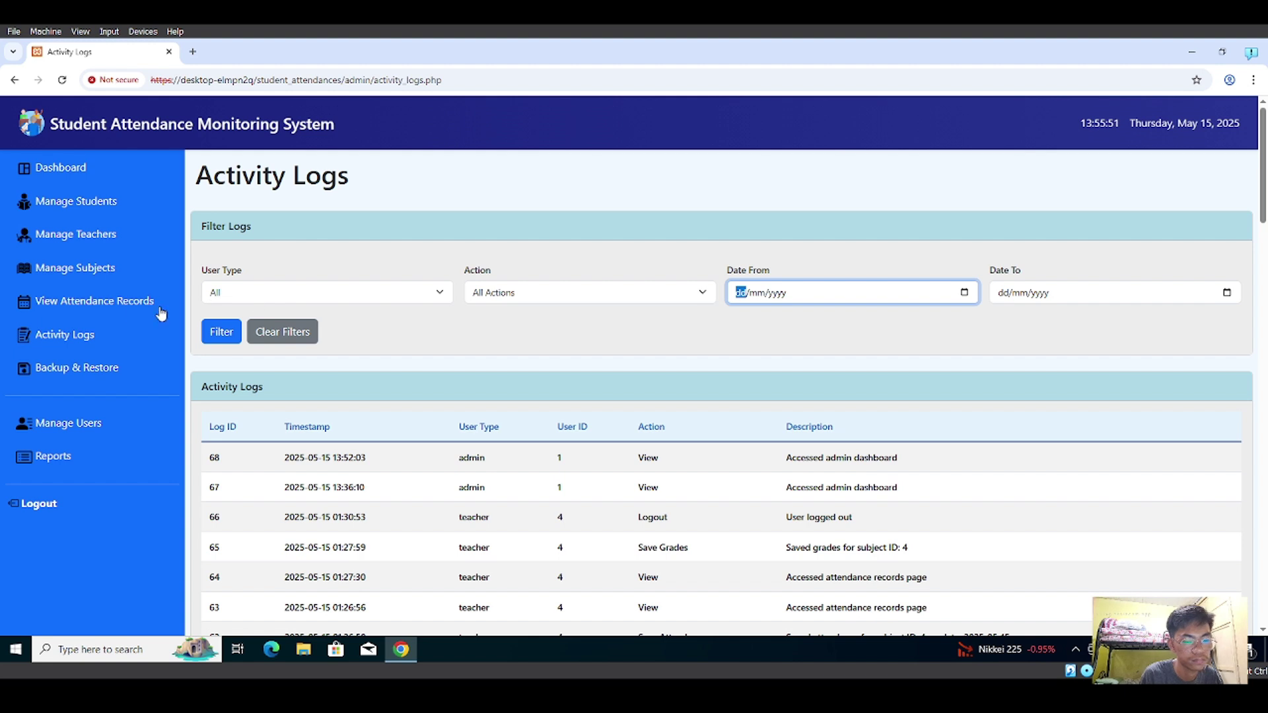
pyautogui.click(47, 378)
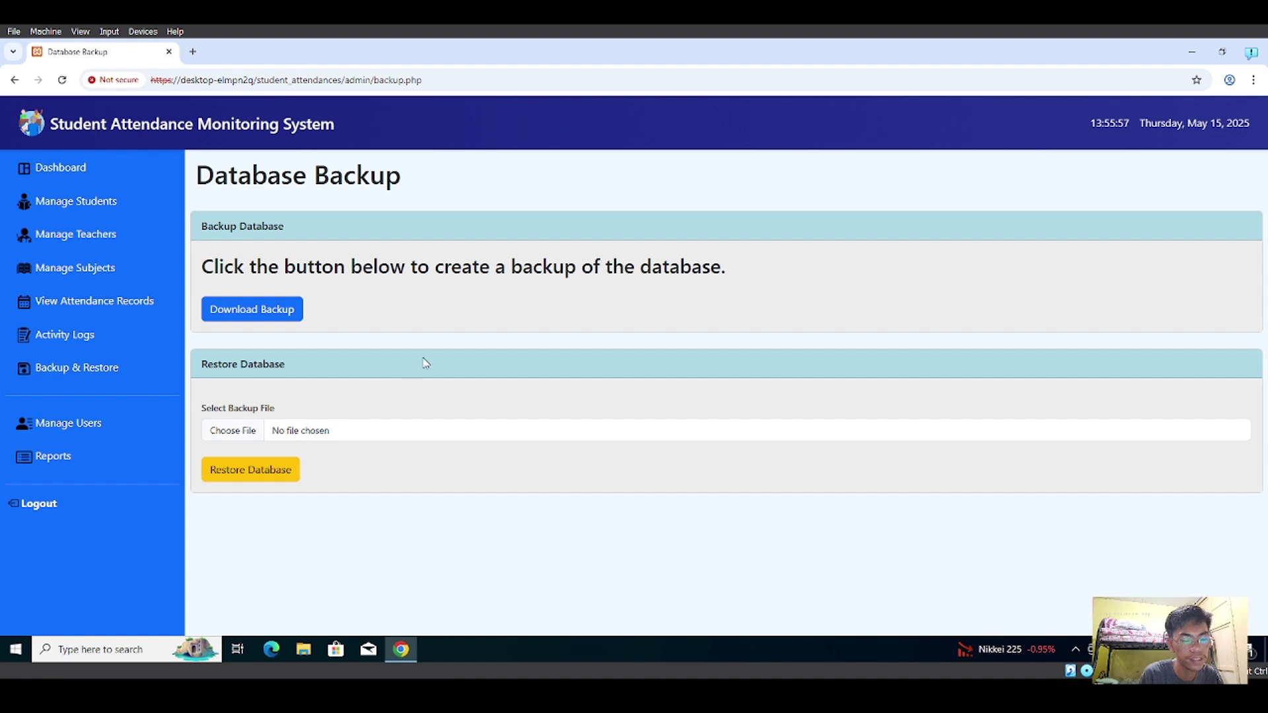
# - Download a database backup, cancel choosing a restore file, and open Manage Users
pyautogui.click(263, 307)
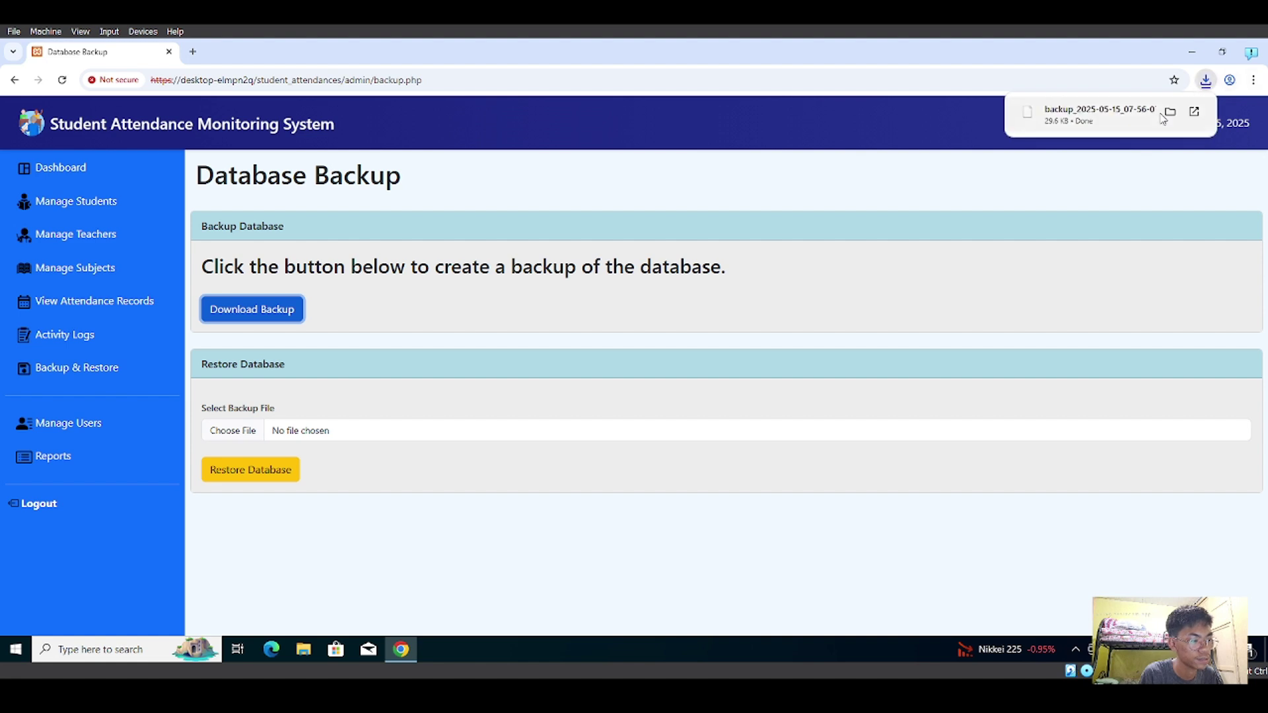
pyautogui.click(448, 284)
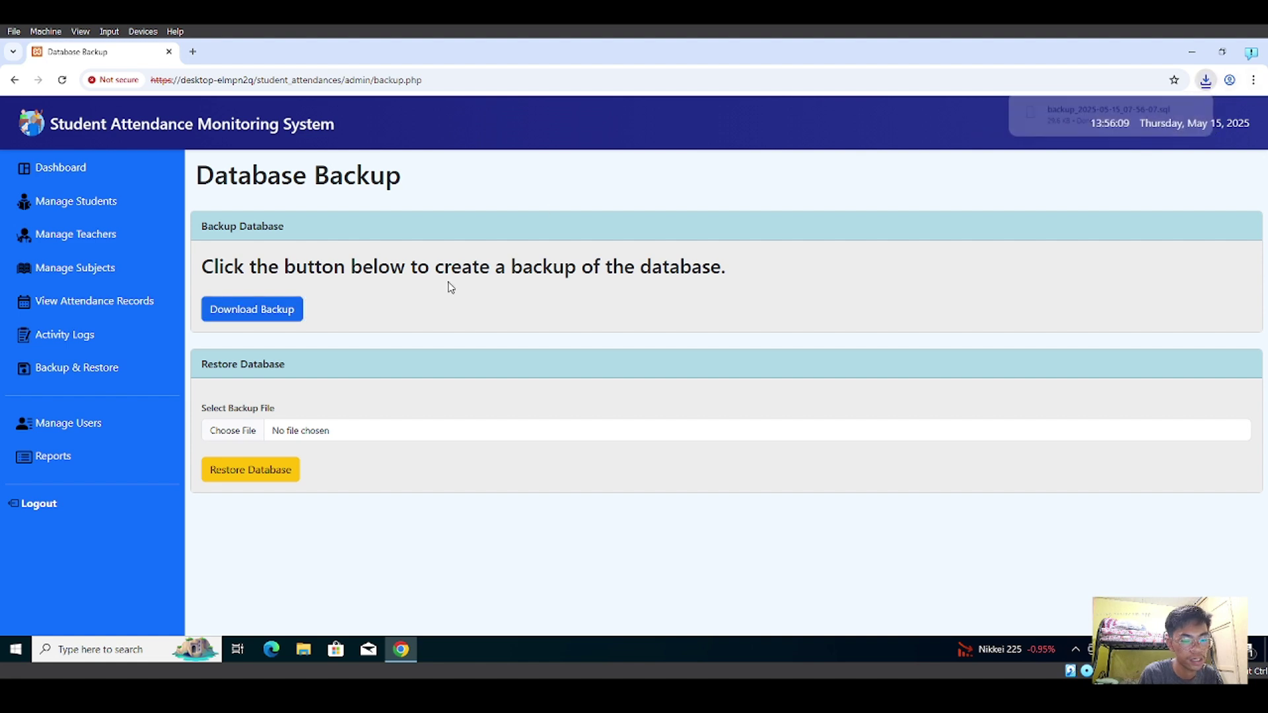
pyautogui.click(217, 436)
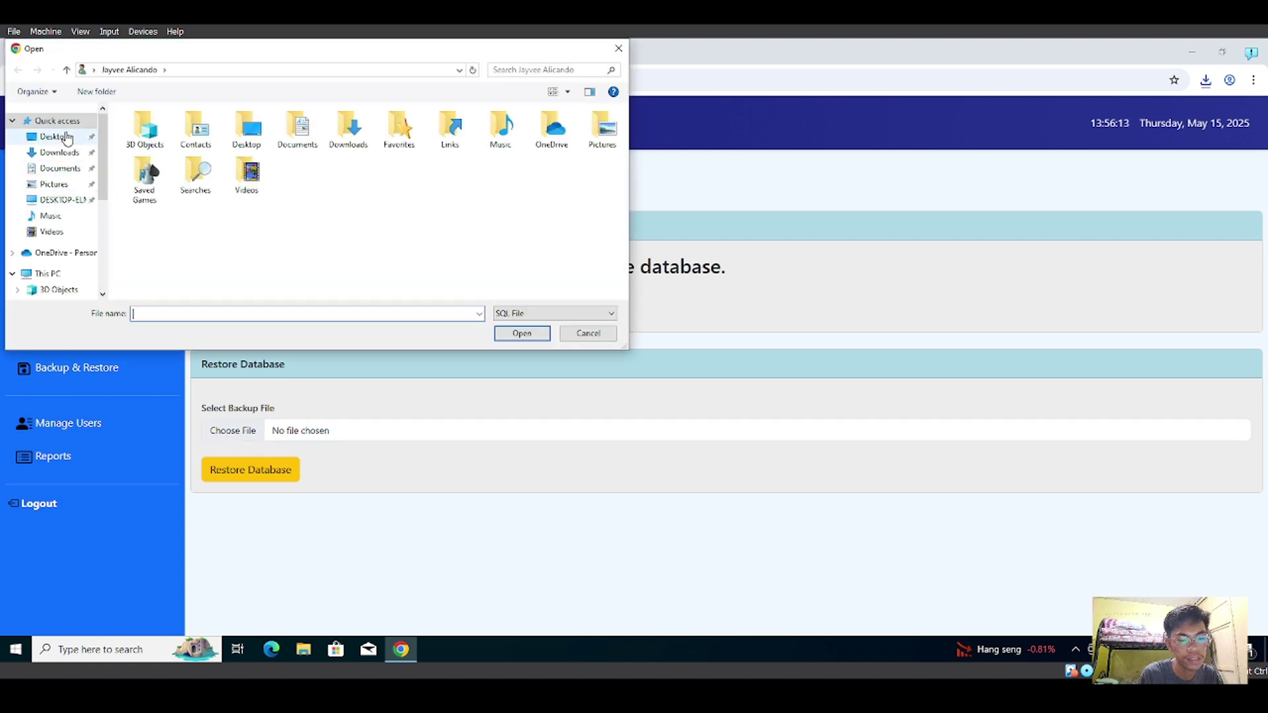
pyautogui.click(57, 156)
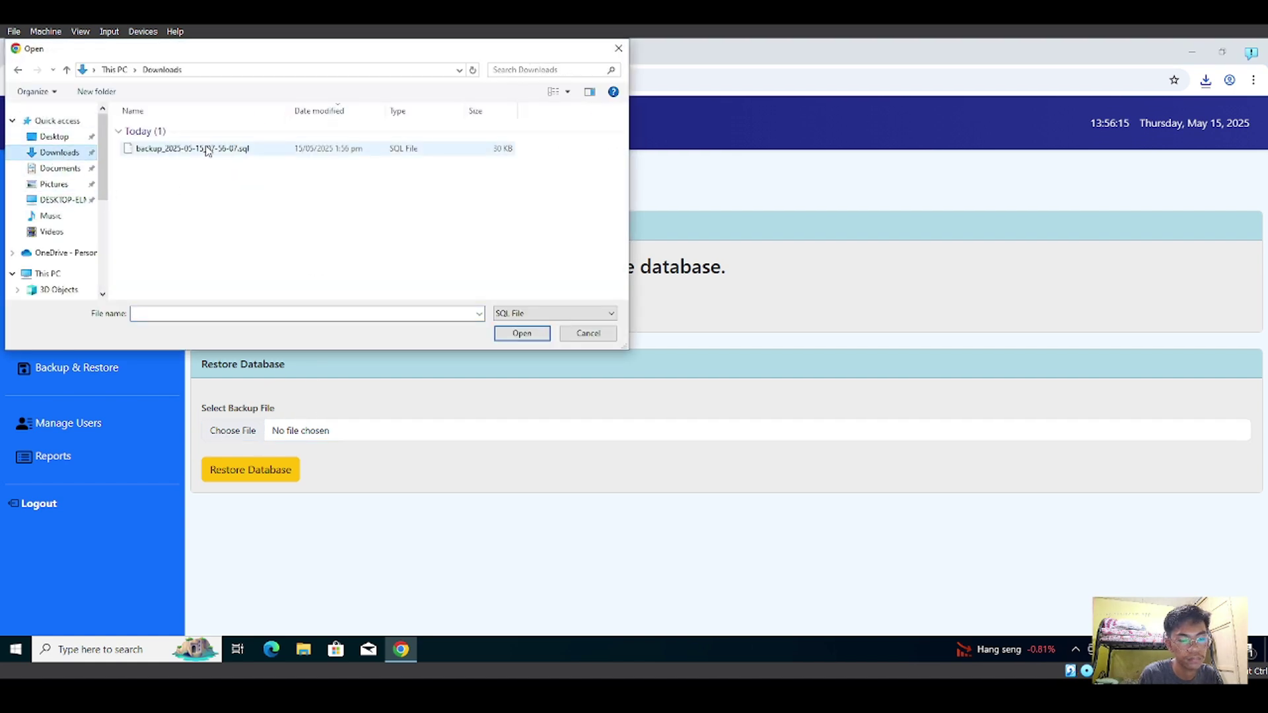
pyautogui.click(576, 336)
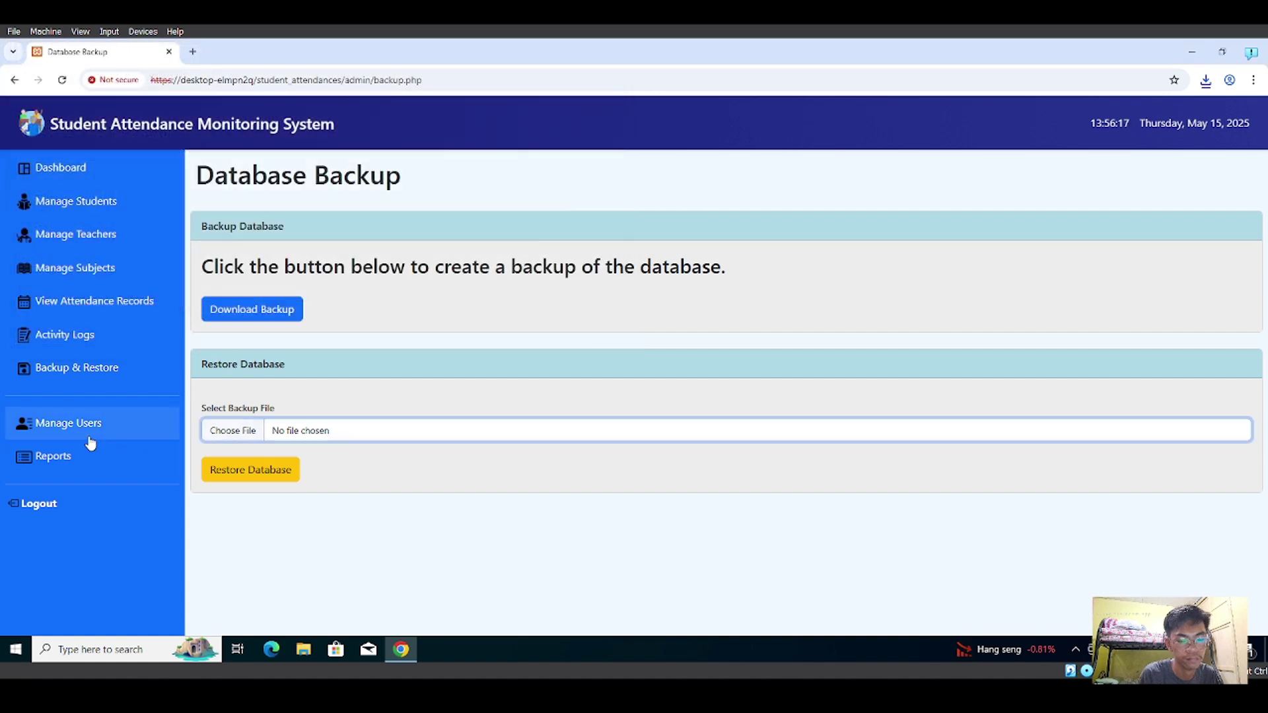
pyautogui.click(76, 430)
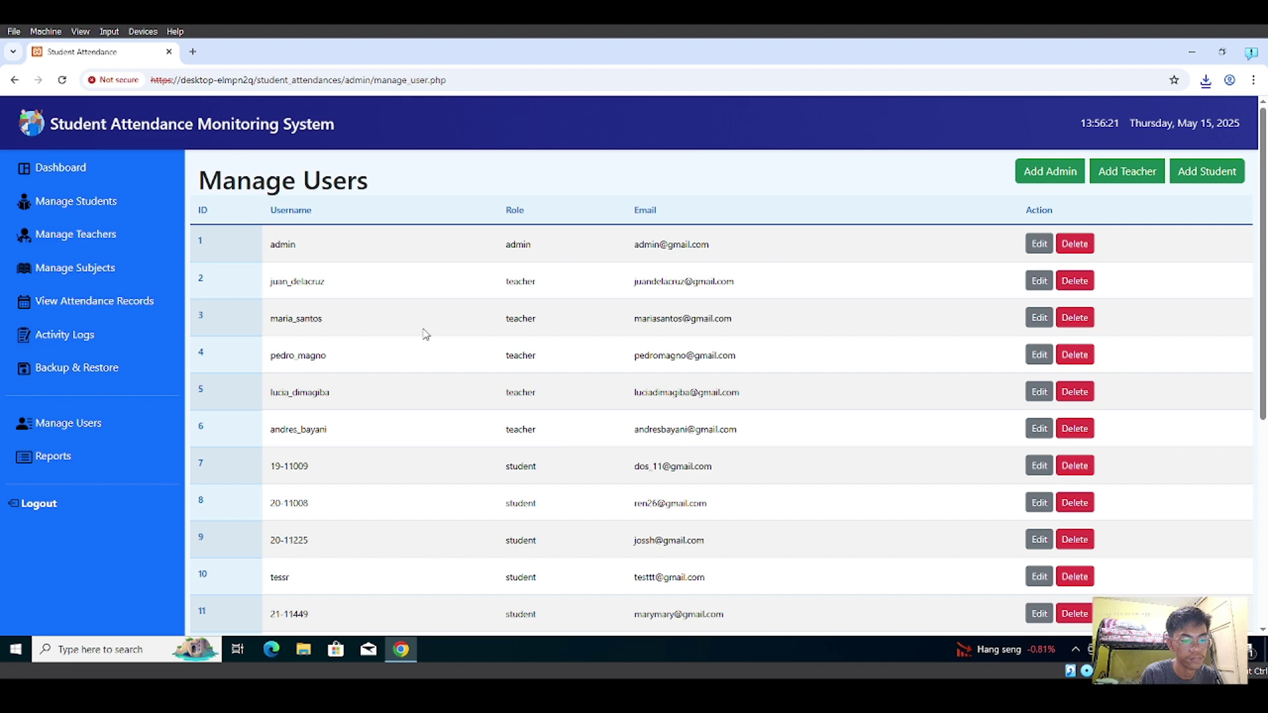
pyautogui.scroll(-5, 465, 427)
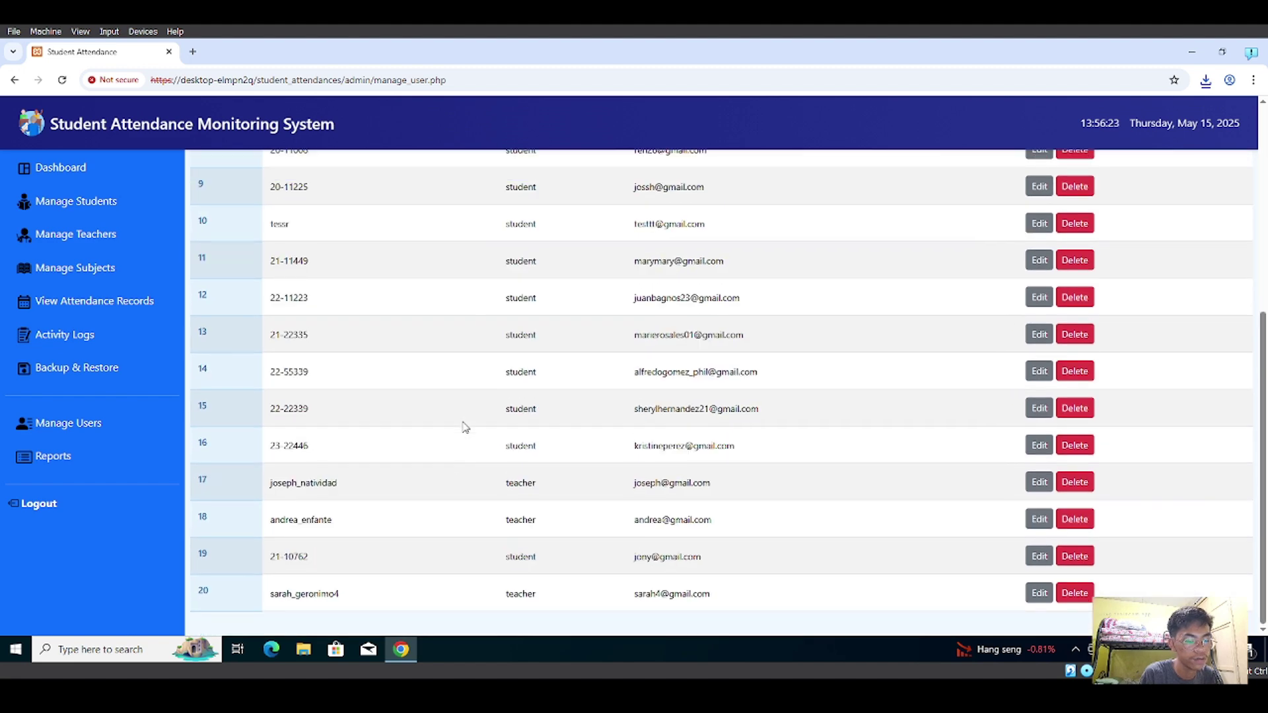
pyautogui.scroll(5, 465, 427)
pyautogui.scroll(-3, 465, 426)
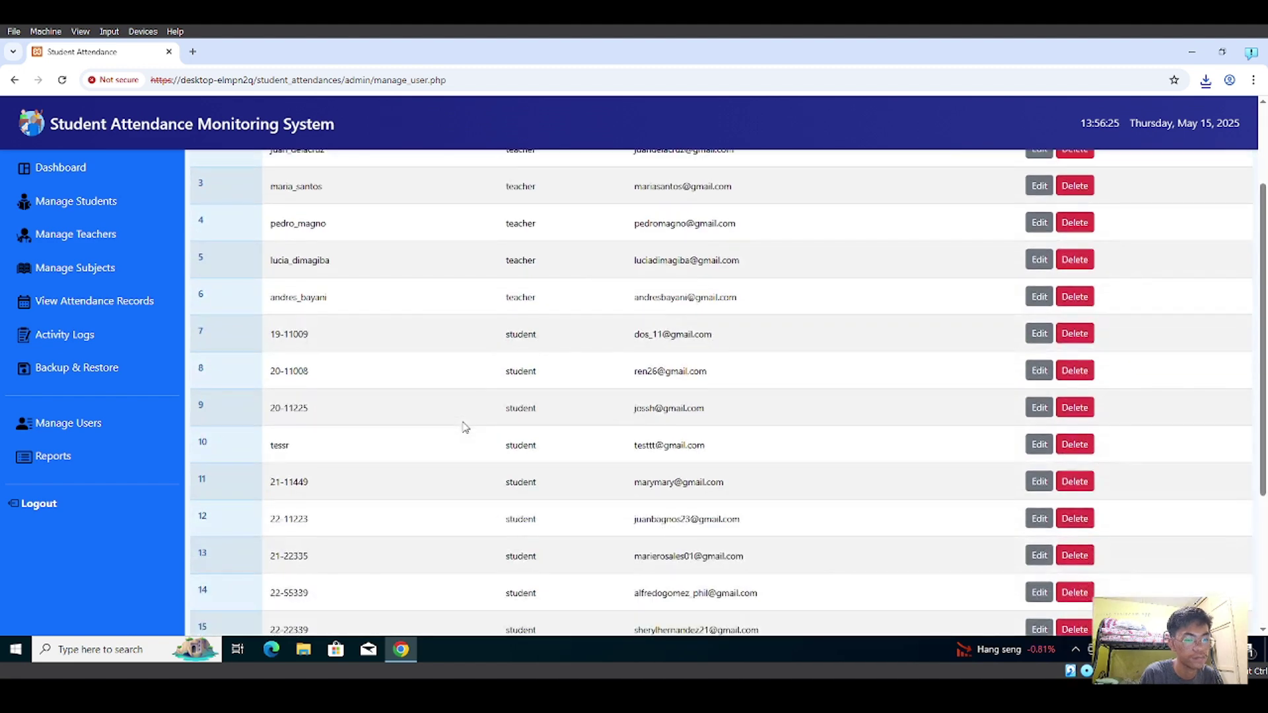
pyautogui.scroll(3, 465, 426)
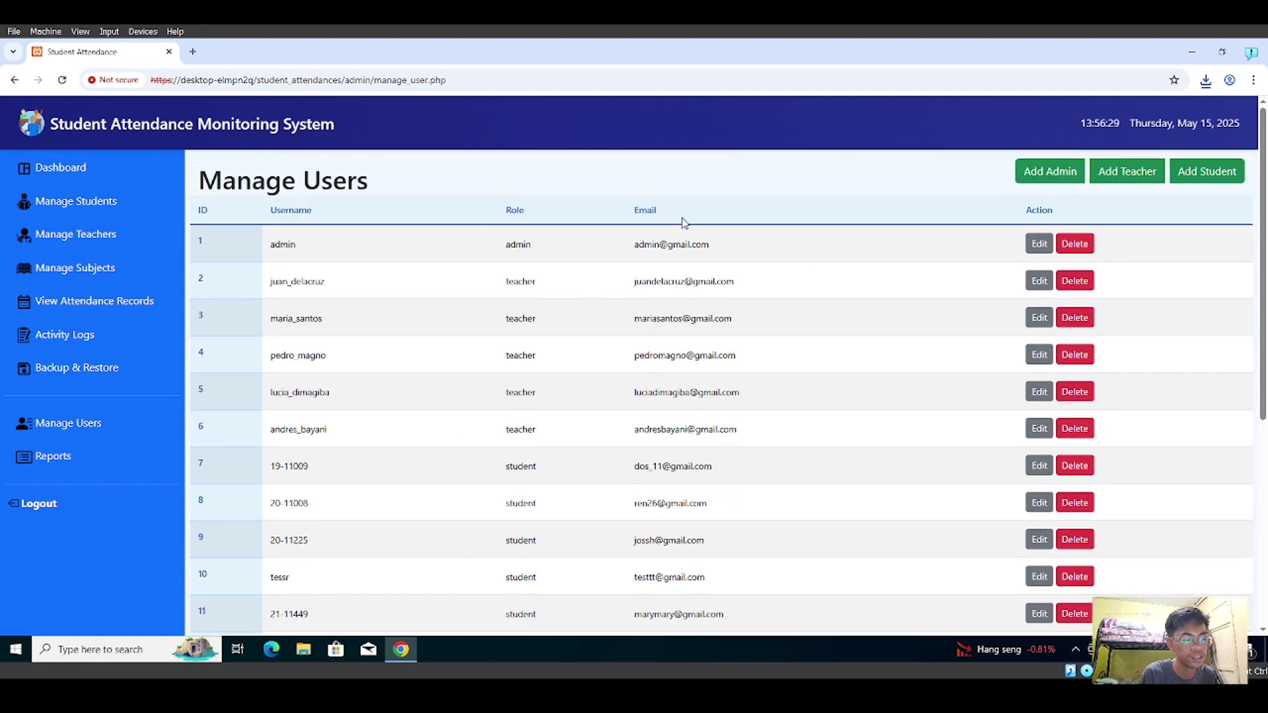
pyautogui.click(1051, 173)
pyautogui.click(782, 136)
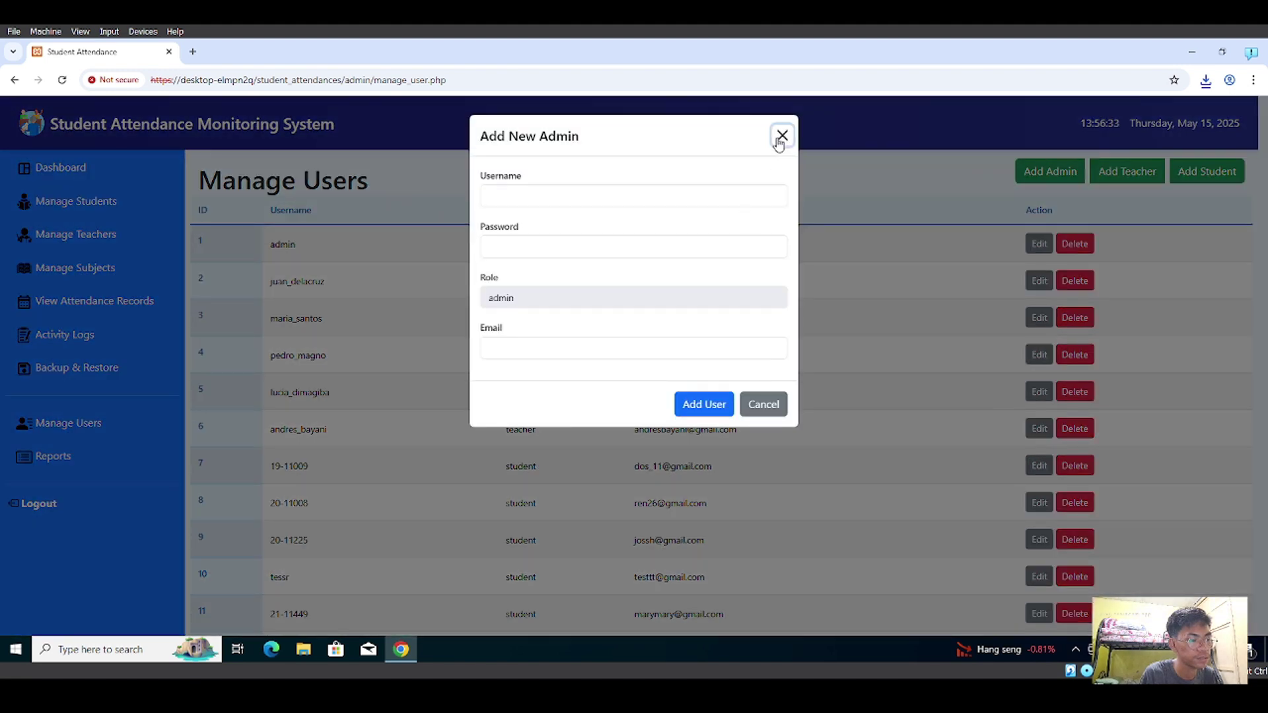
pyautogui.click(1123, 173)
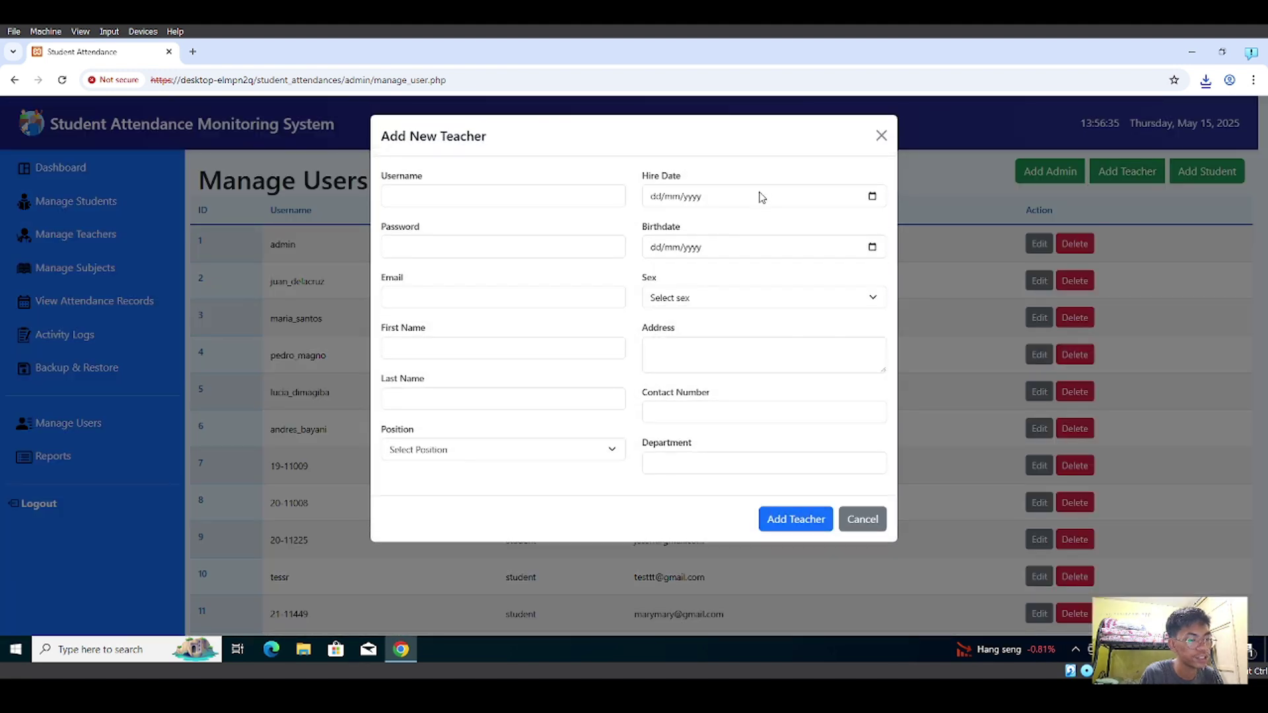
pyautogui.click(881, 139)
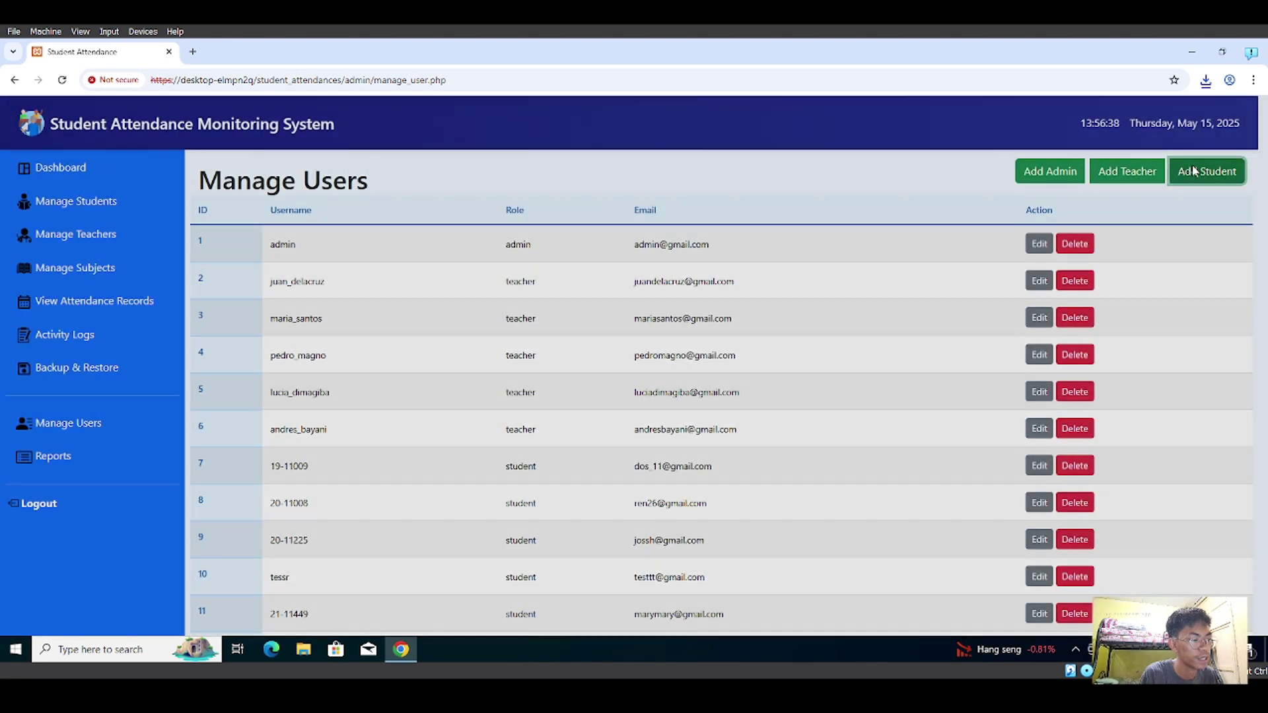
pyautogui.click(1194, 171)
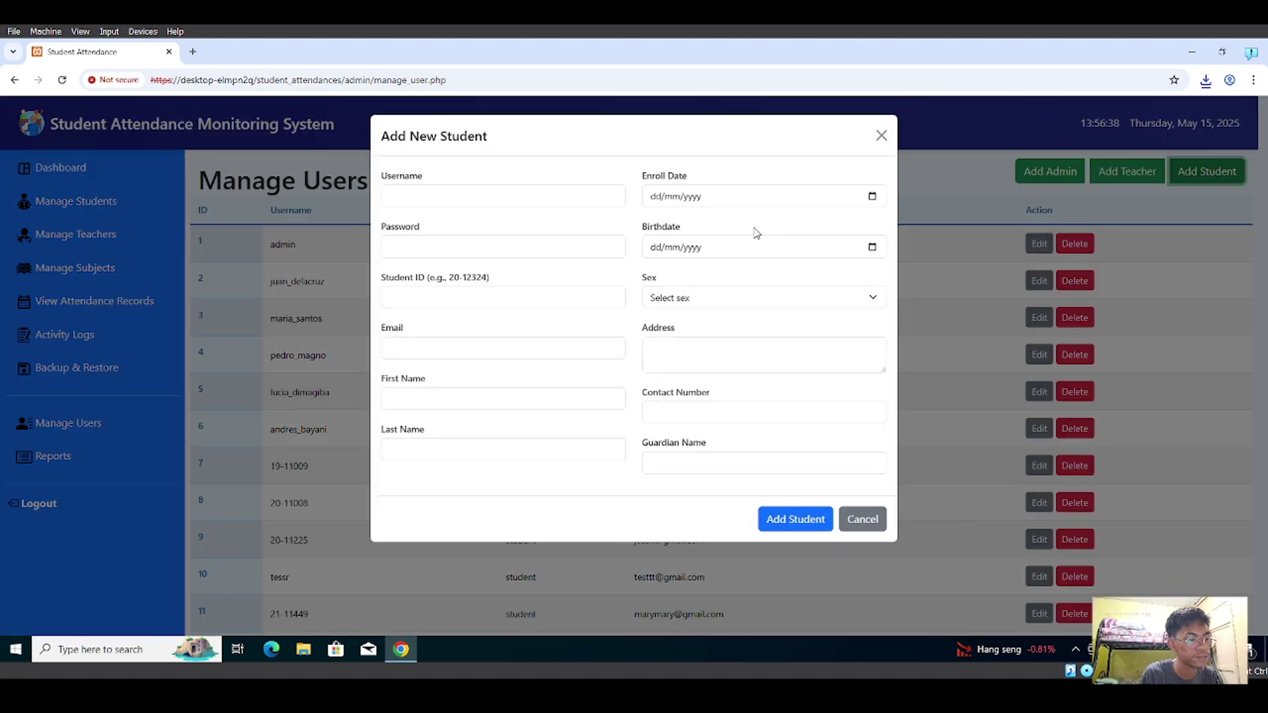
pyautogui.click(882, 135)
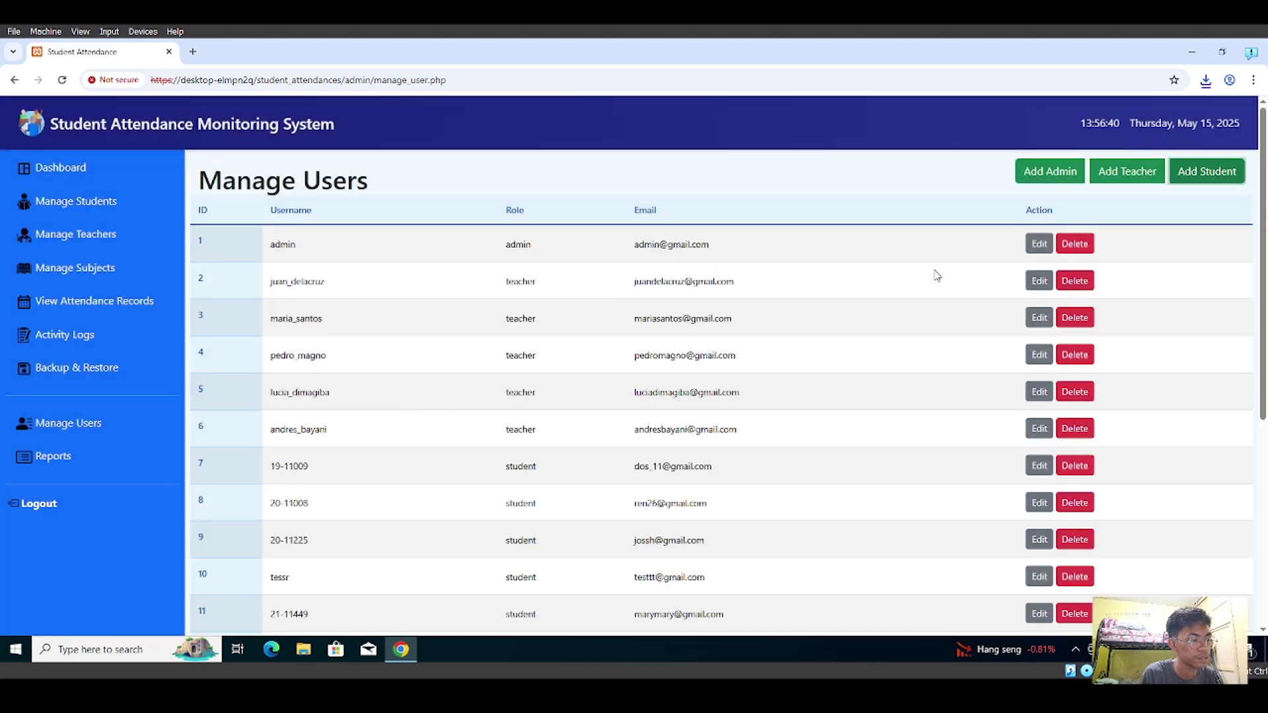
pyautogui.click(1040, 245)
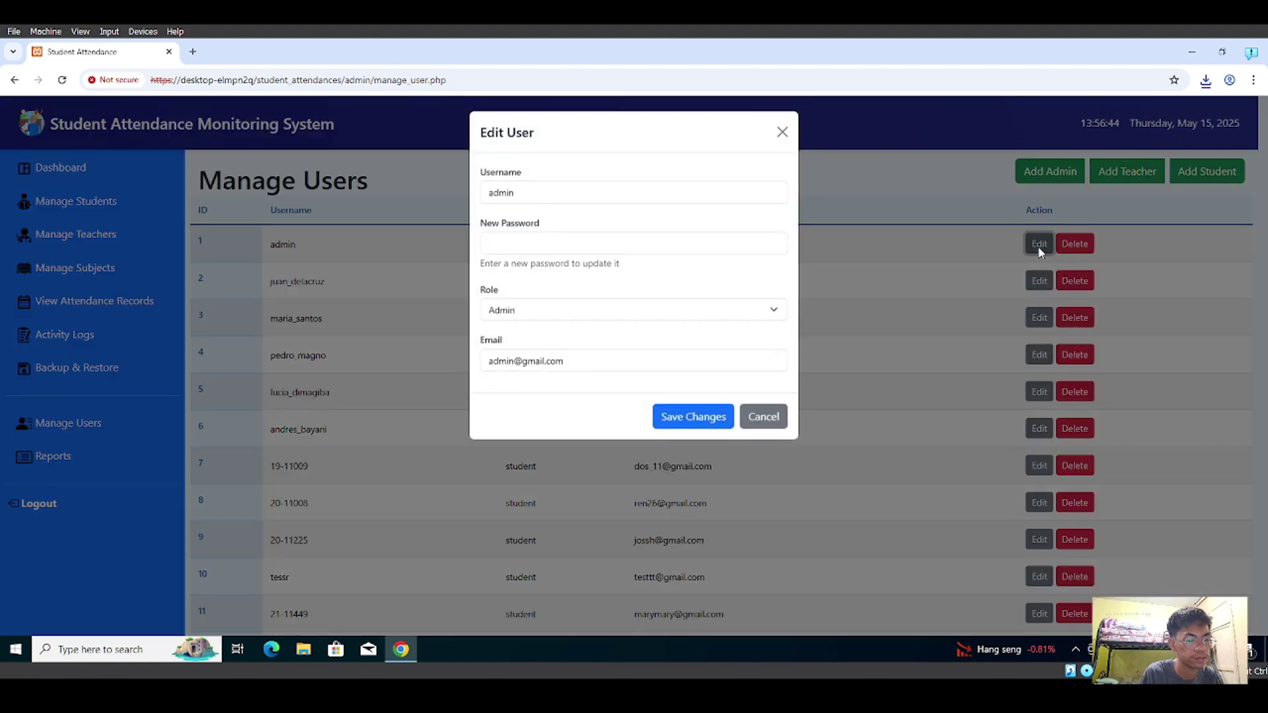
pyautogui.click(781, 137)
pyautogui.click(1074, 243)
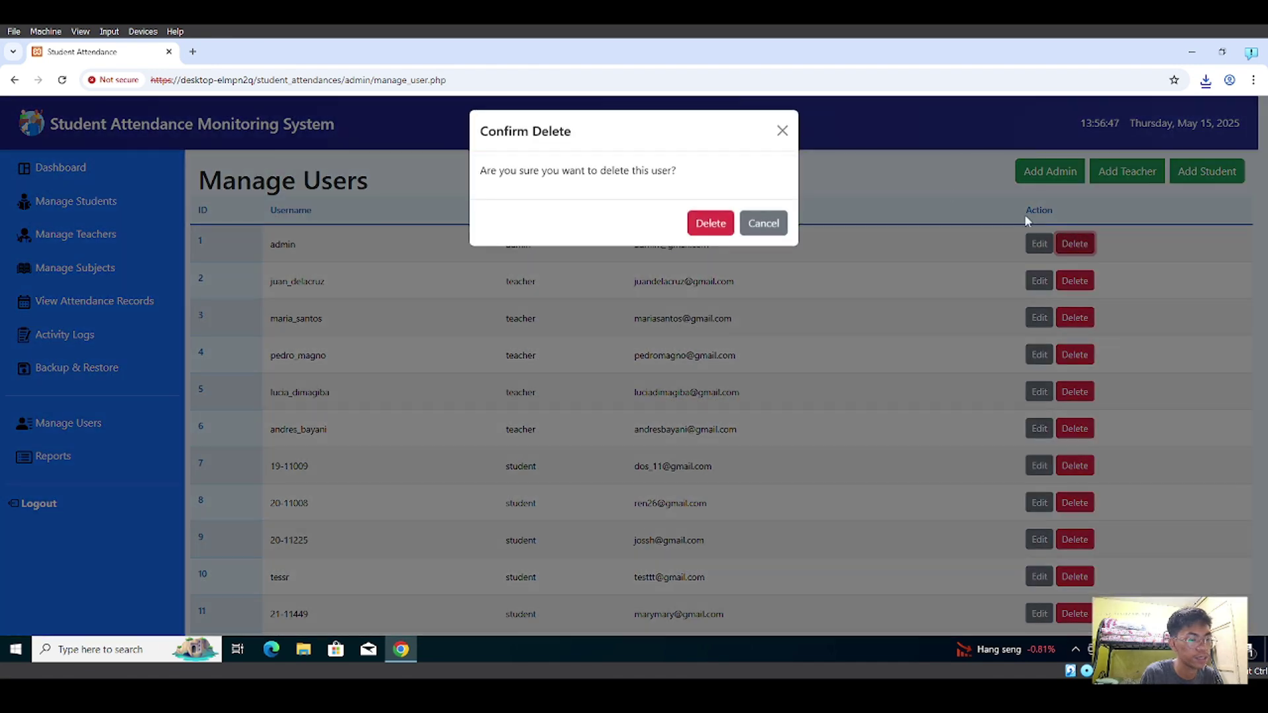
pyautogui.click(782, 132)
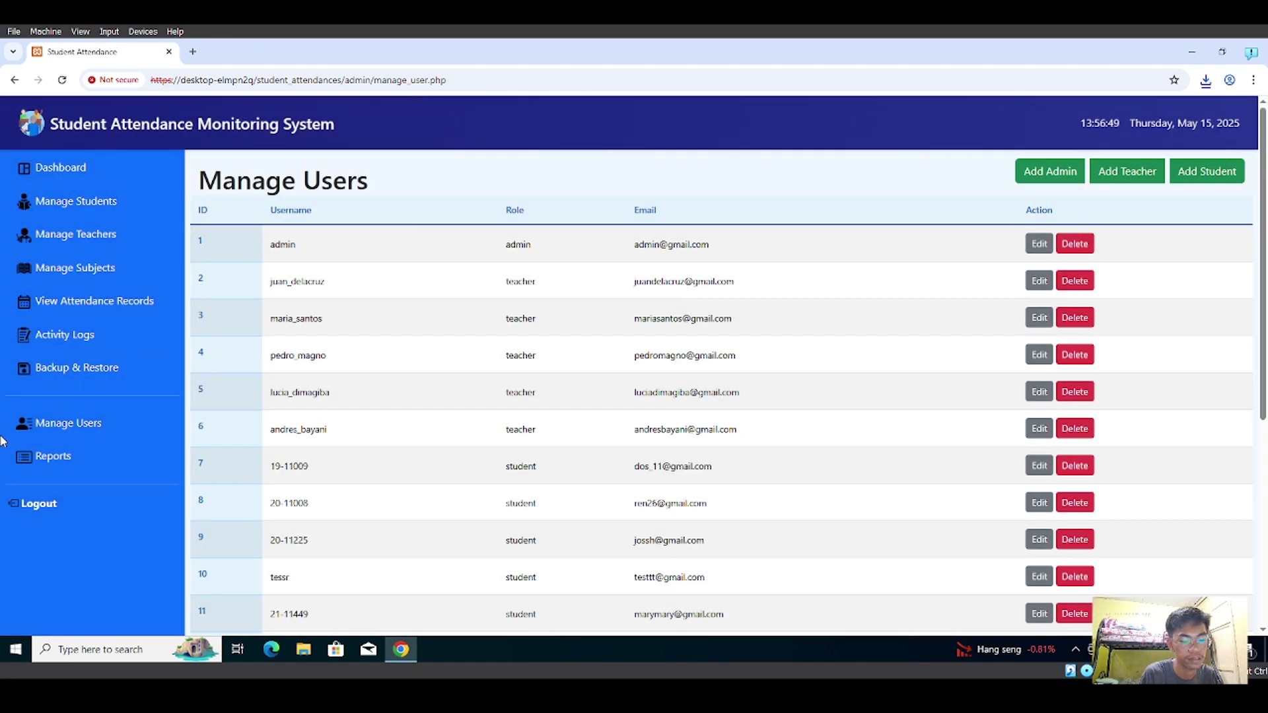
# - Open Reports and filter the class list to subject IT 322
pyautogui.click(30, 459)
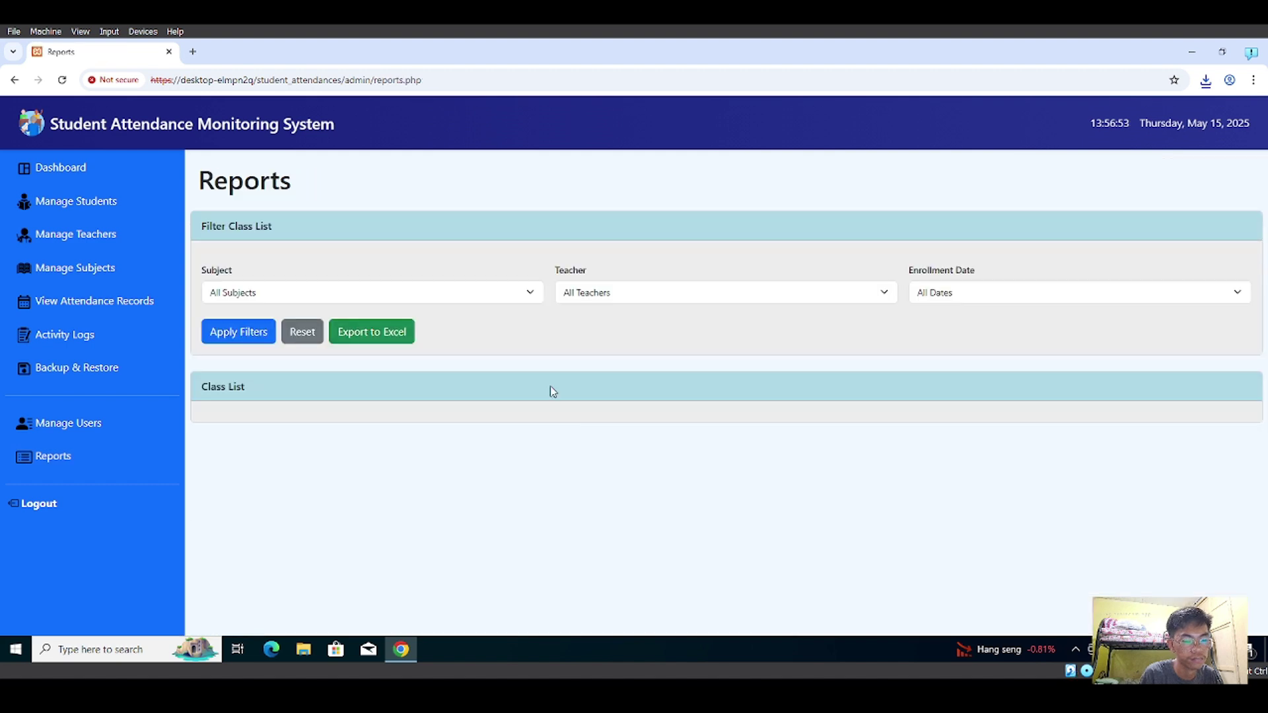
pyautogui.click(424, 296)
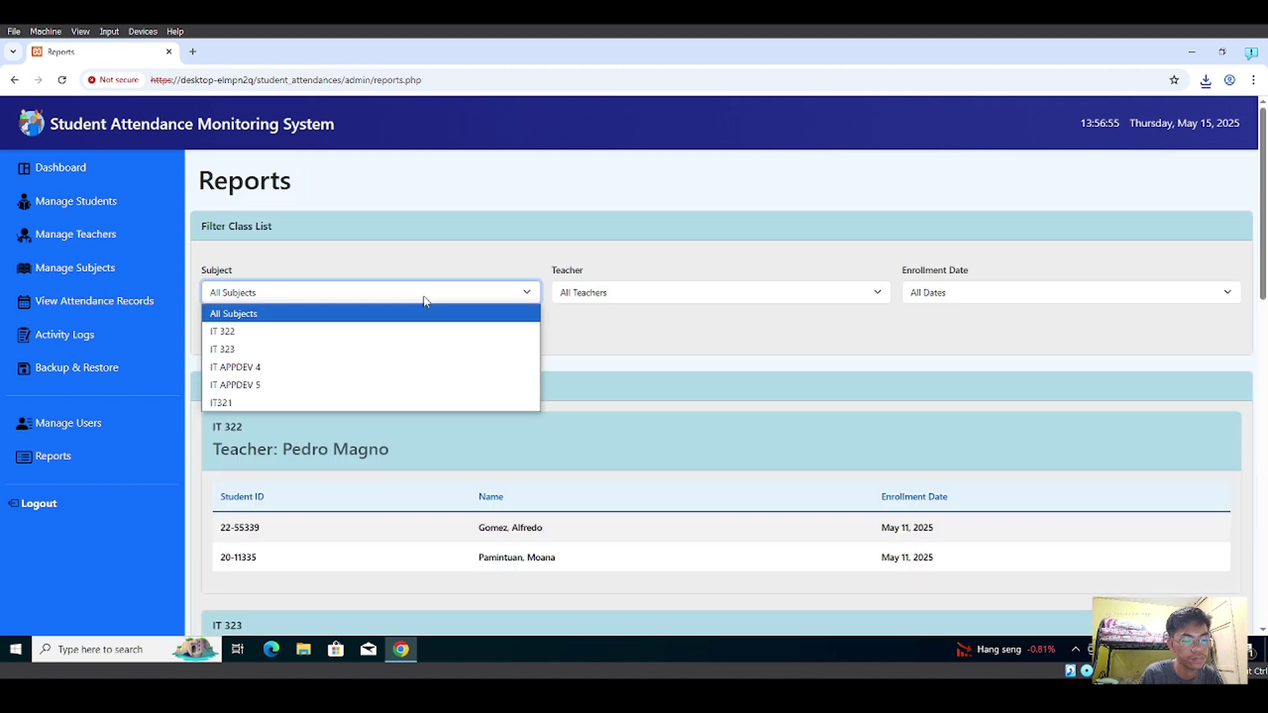
pyautogui.click(469, 268)
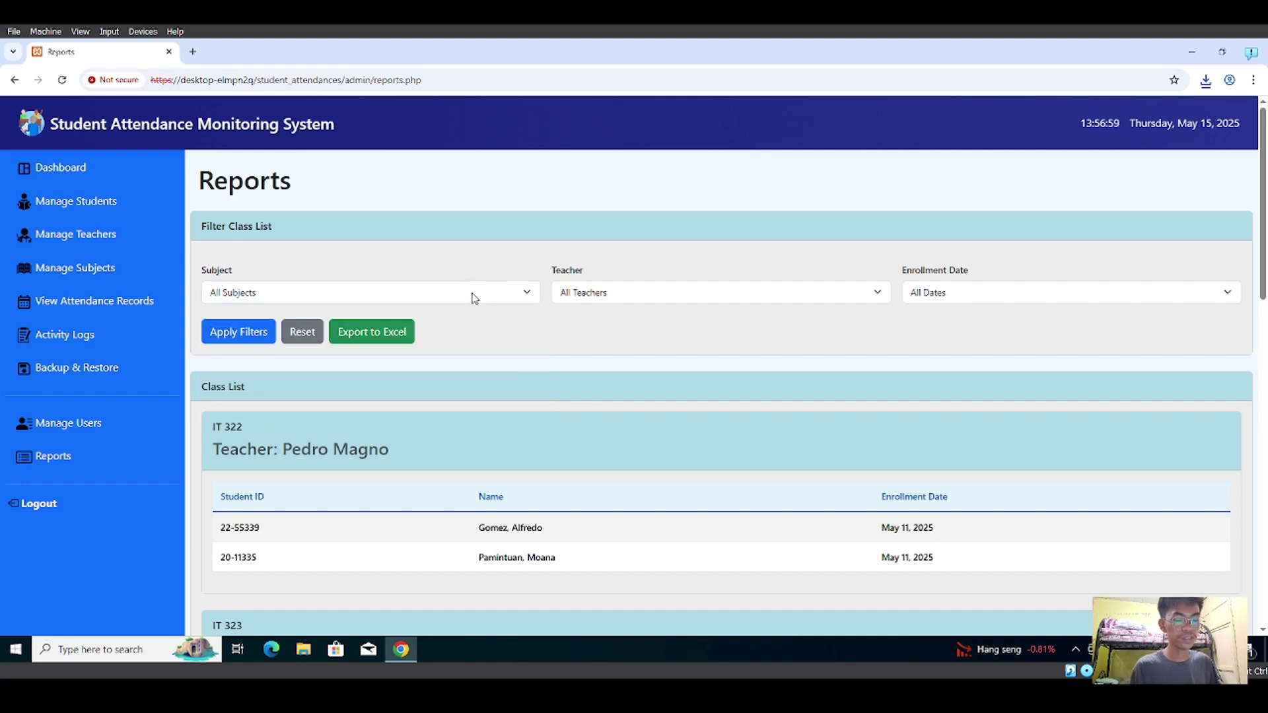
pyautogui.click(472, 298)
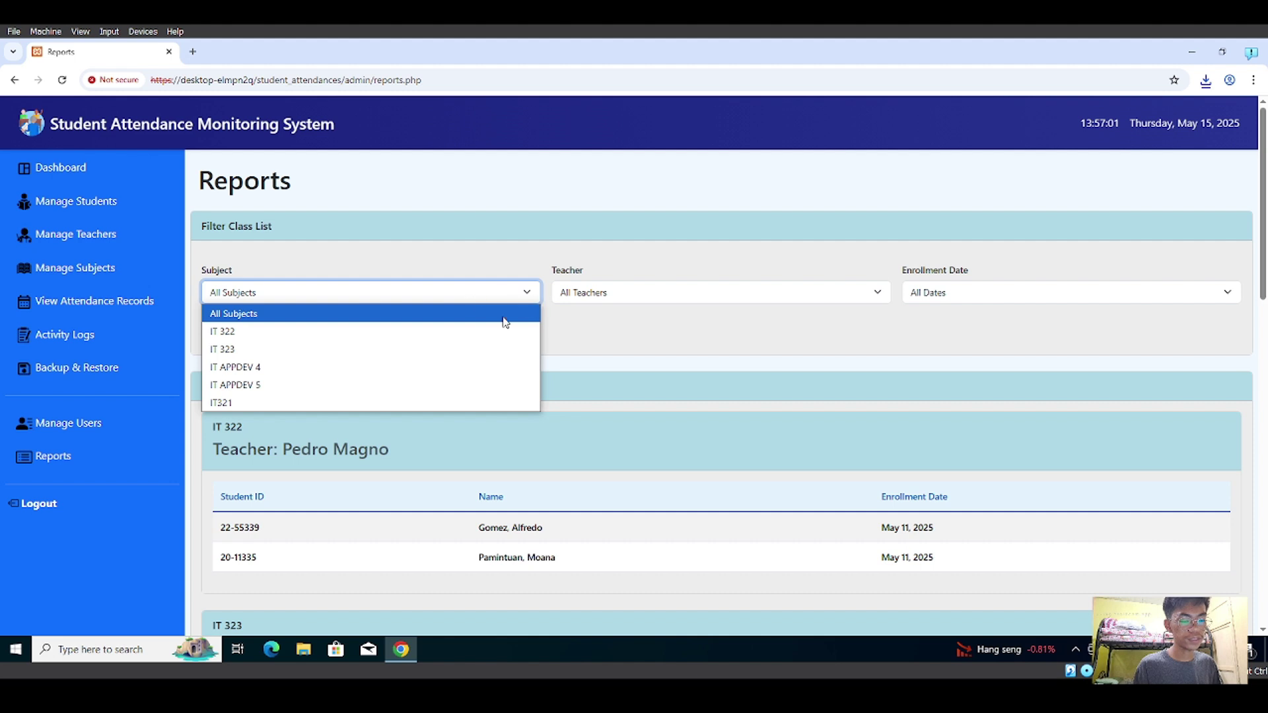
pyautogui.click(511, 343)
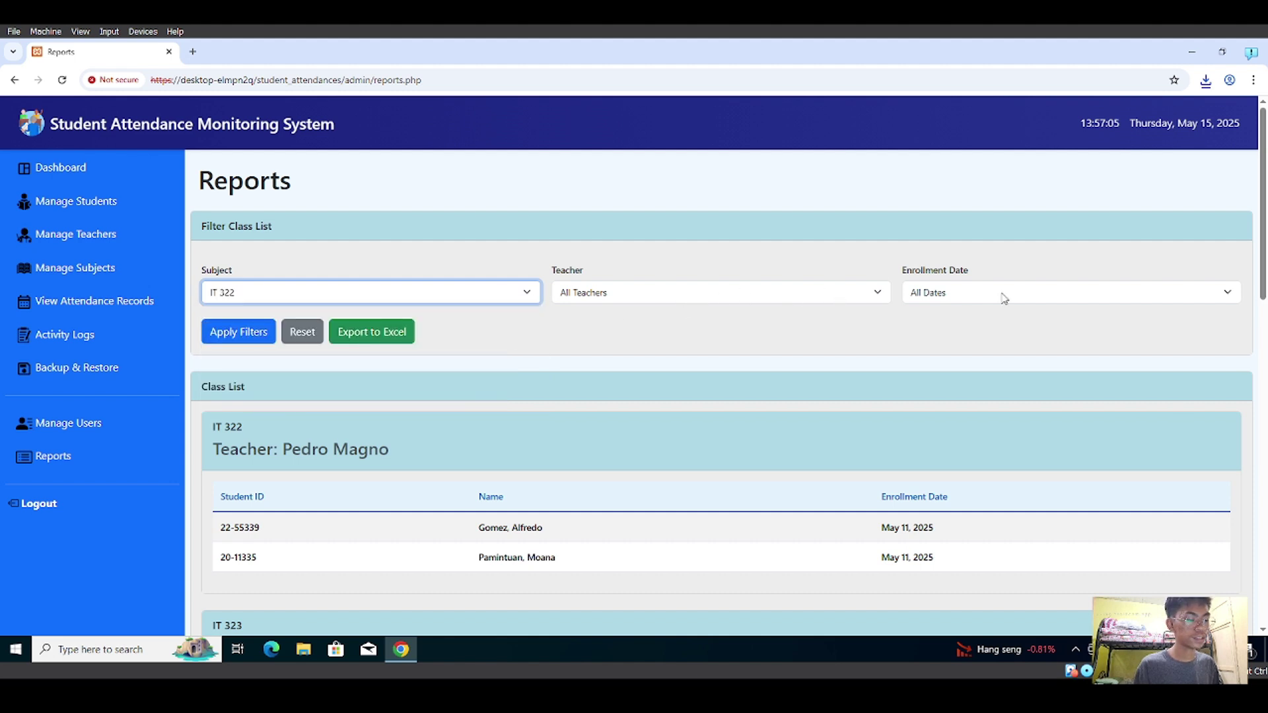
pyautogui.click(236, 337)
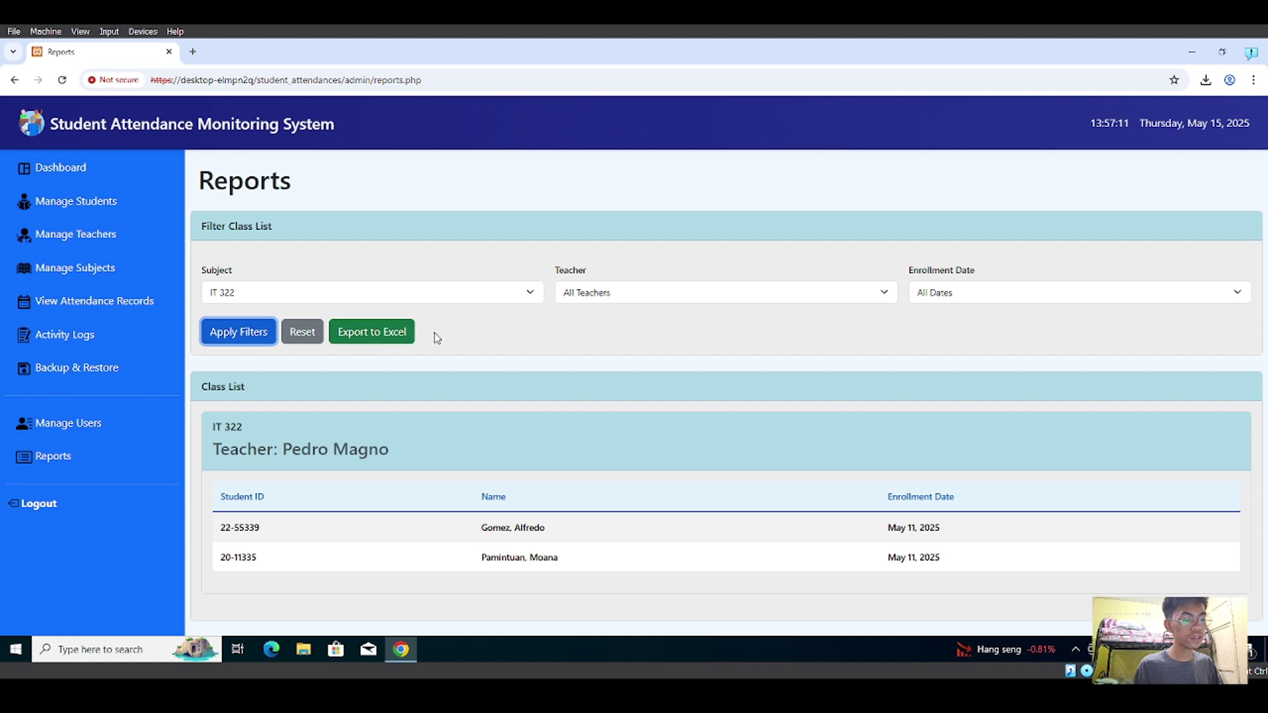
# - Export the IT 322 class list to Excel and confirm it in Chrome's downloads
pyautogui.click(363, 340)
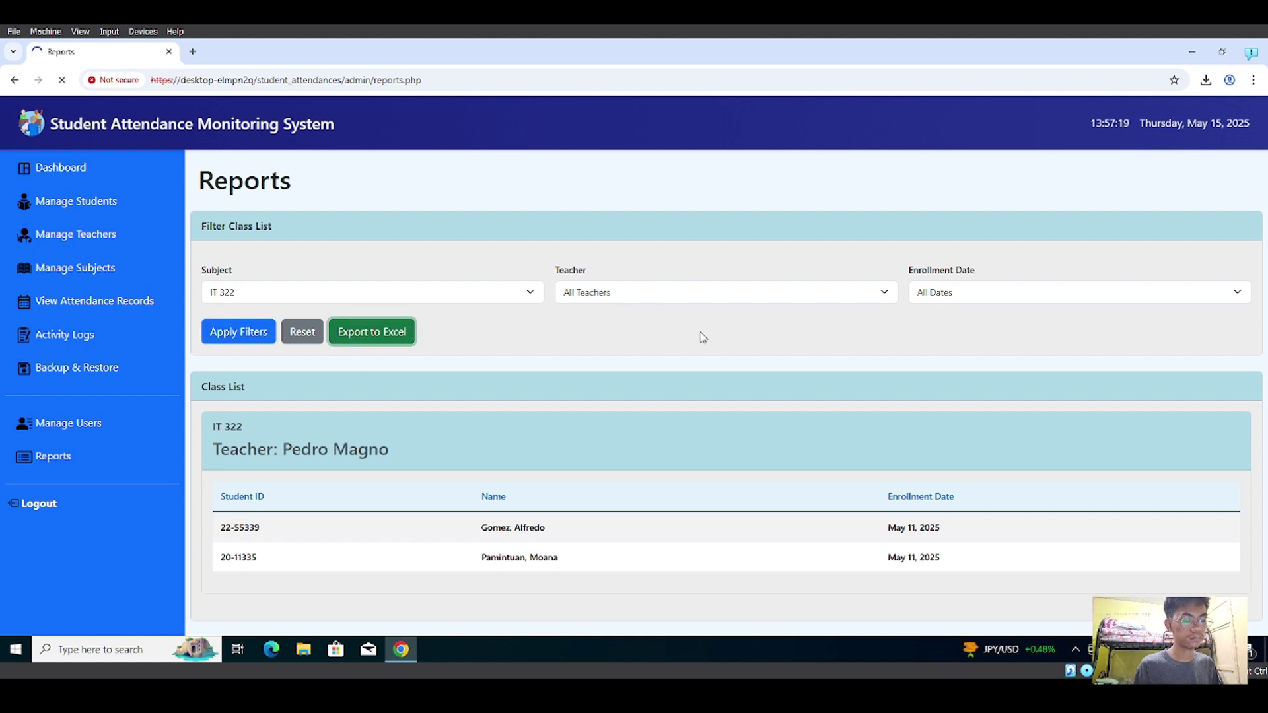
pyautogui.click(1205, 81)
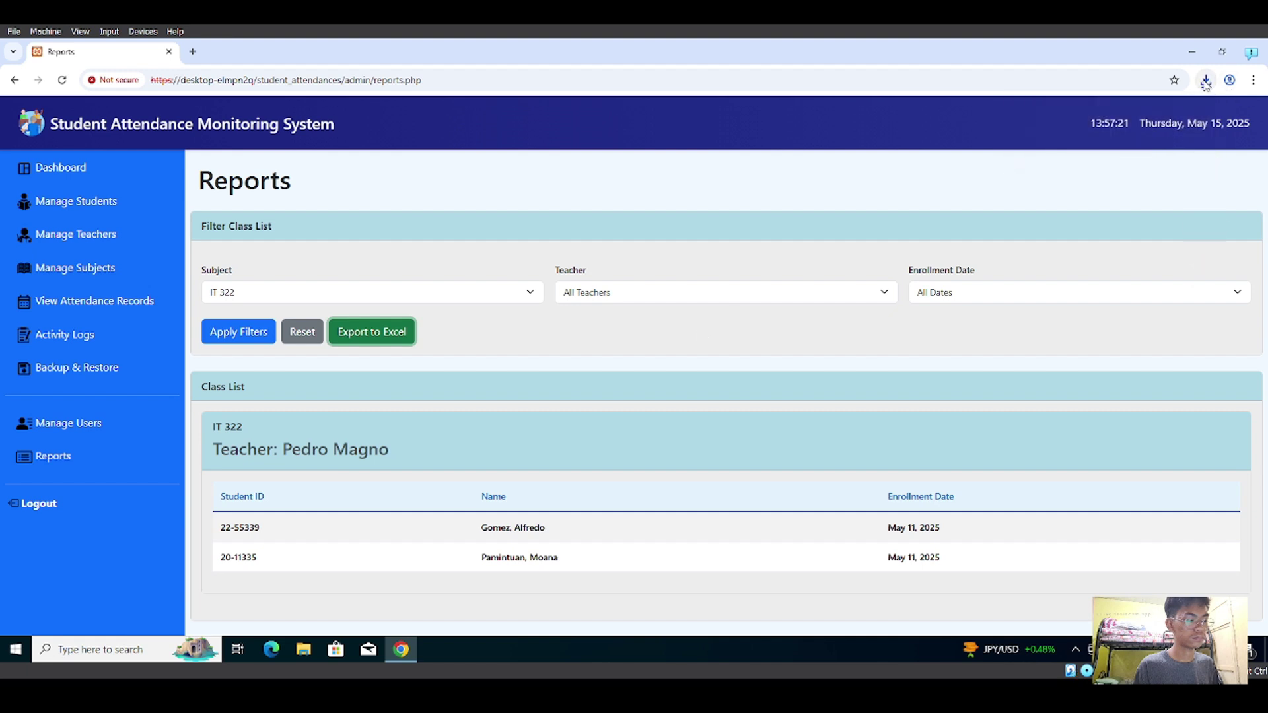
pyautogui.click(1206, 80)
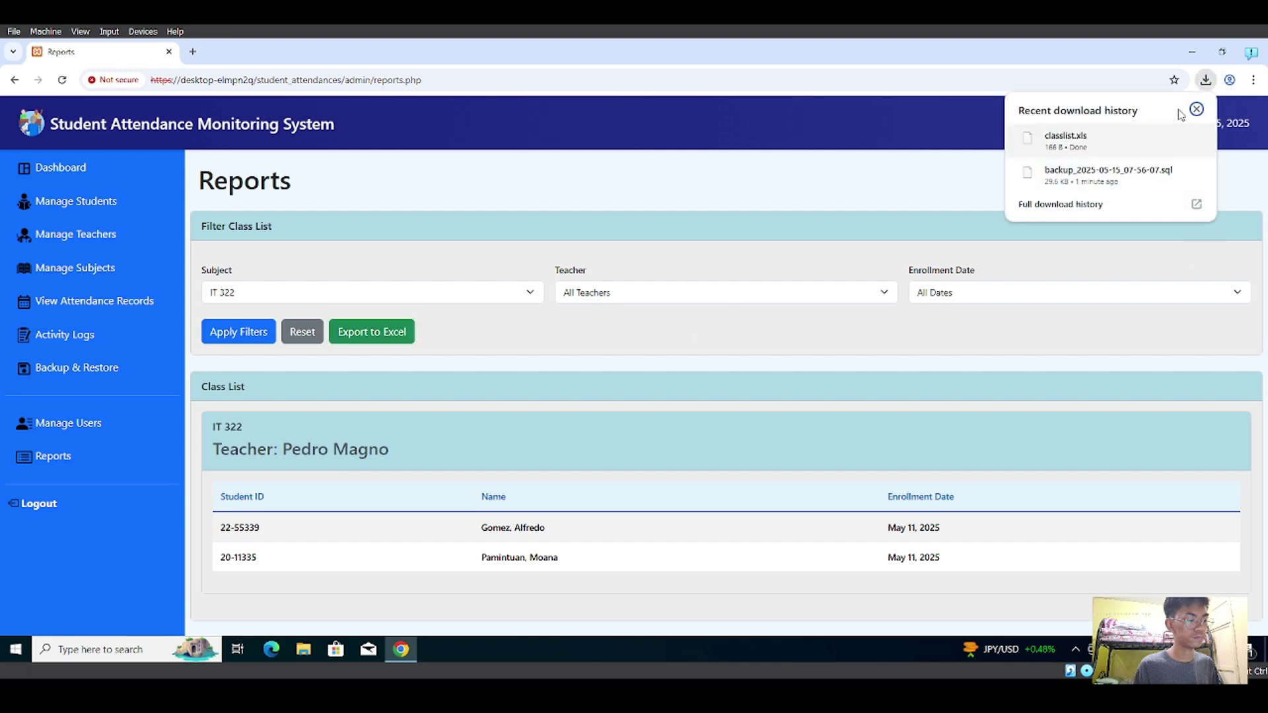
pyautogui.click(1195, 109)
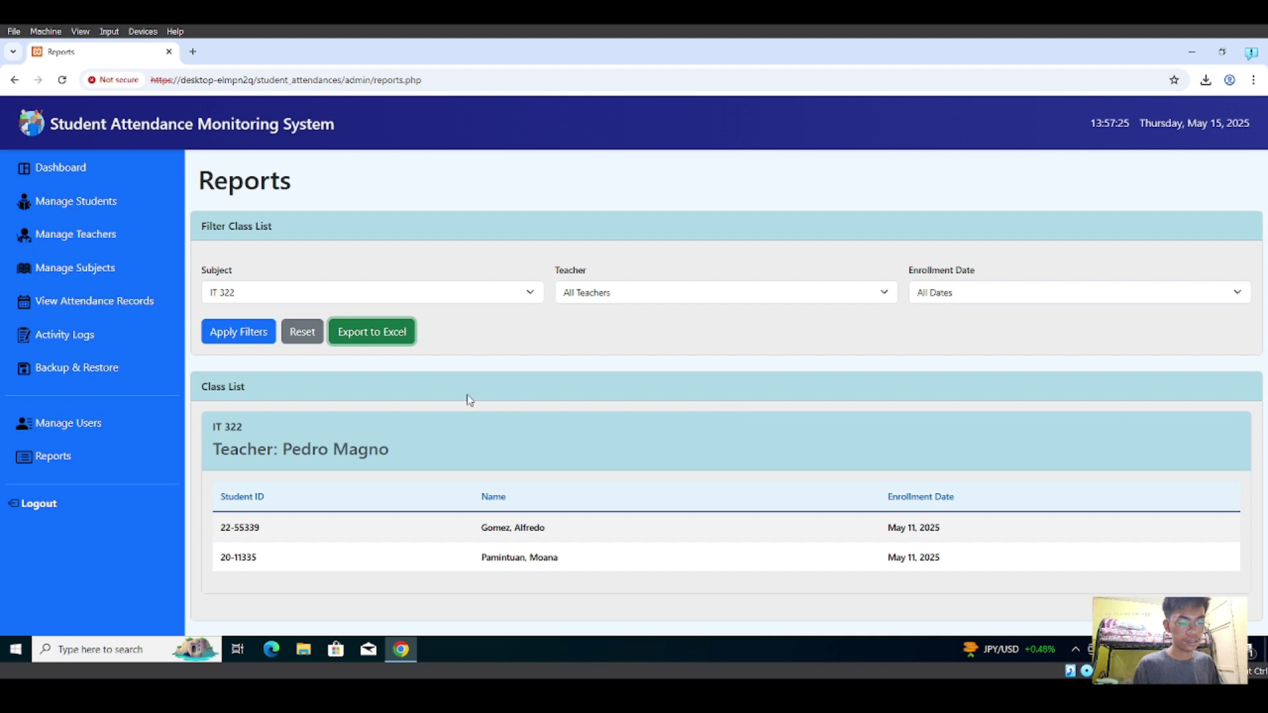
# - Keep IT 322 selected and highlight its heading, teacher name and class list table
pyautogui.click(286, 290)
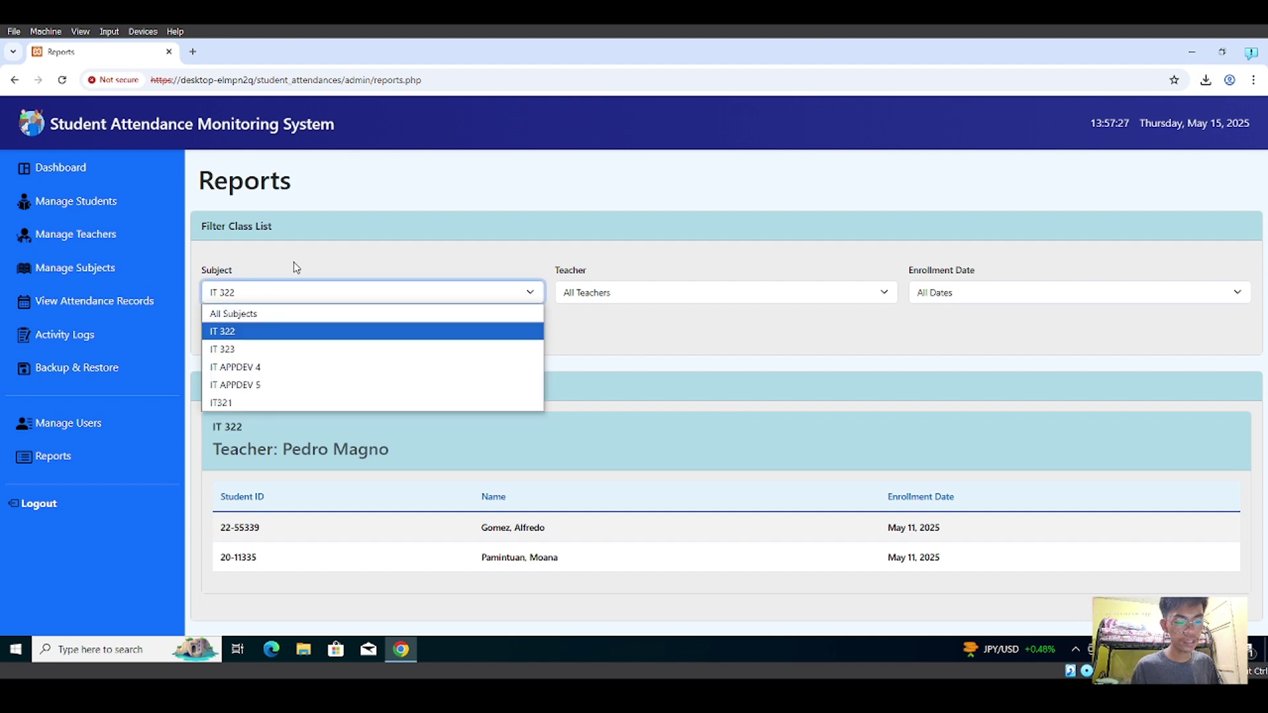
pyautogui.click(296, 267)
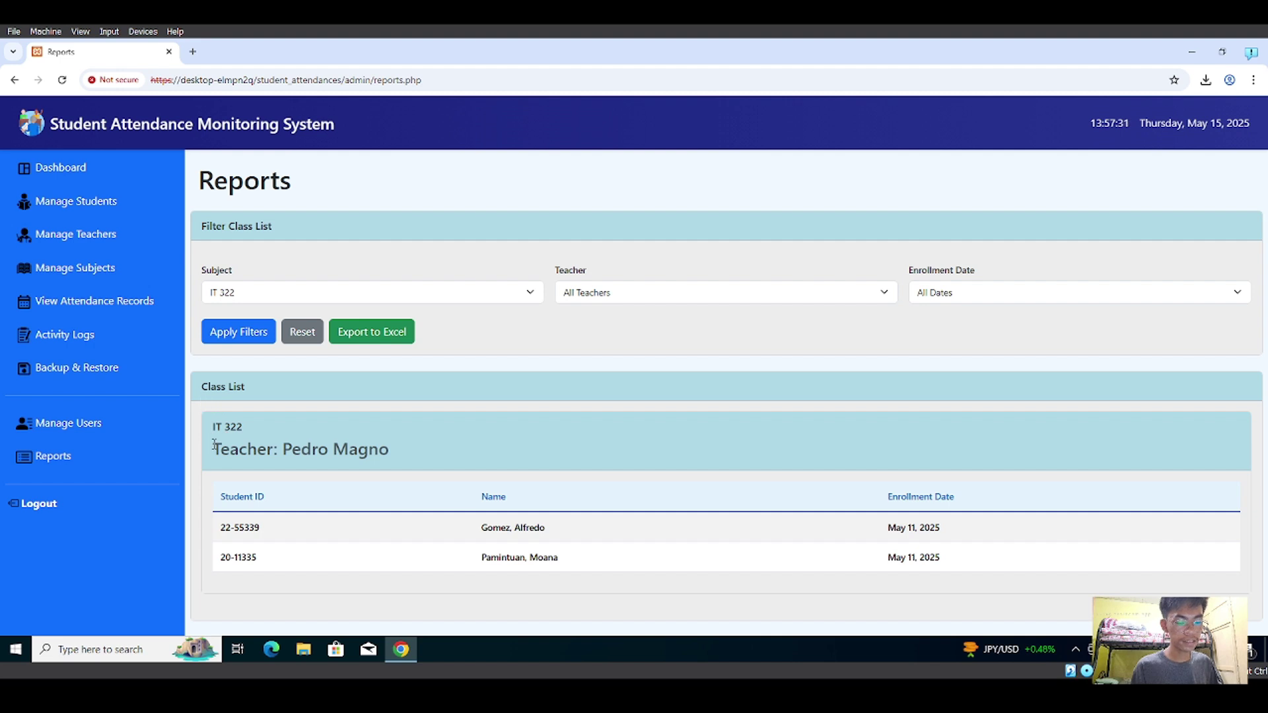
pyautogui.moveTo(213, 427); pyautogui.dragTo(357, 452)
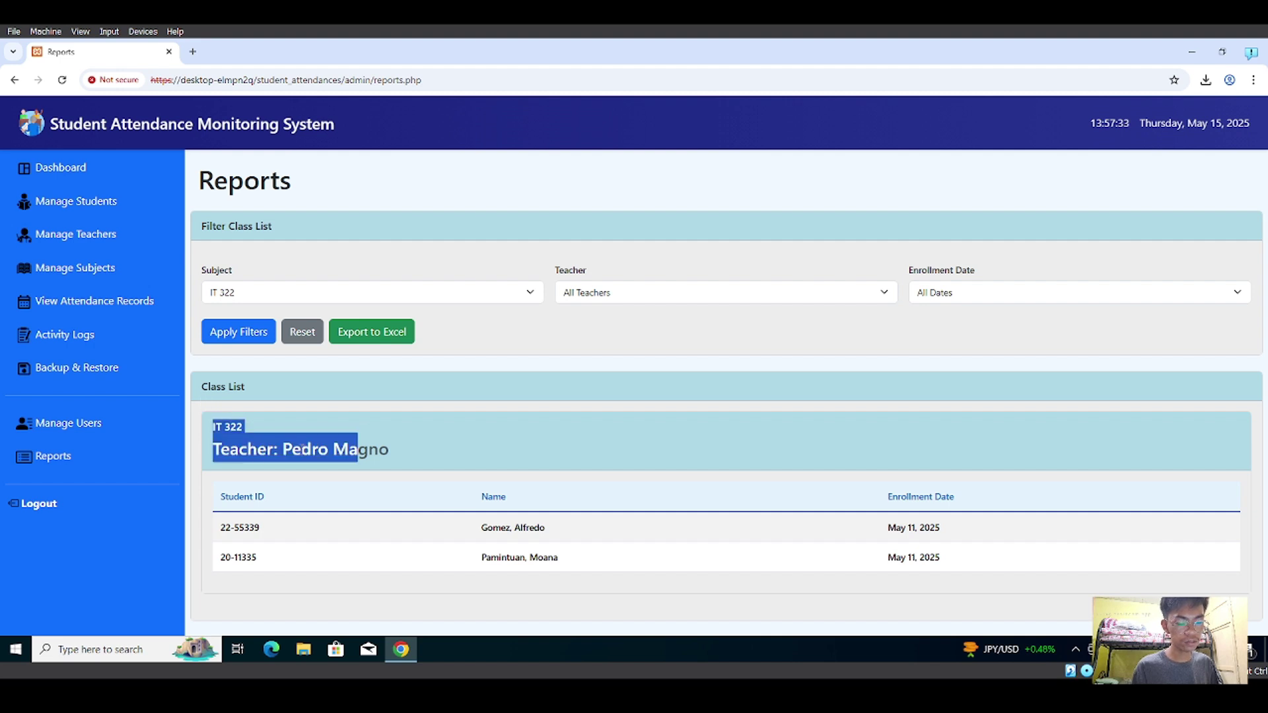
pyautogui.click(421, 465)
pyautogui.moveTo(222, 493); pyautogui.dragTo(807, 589)
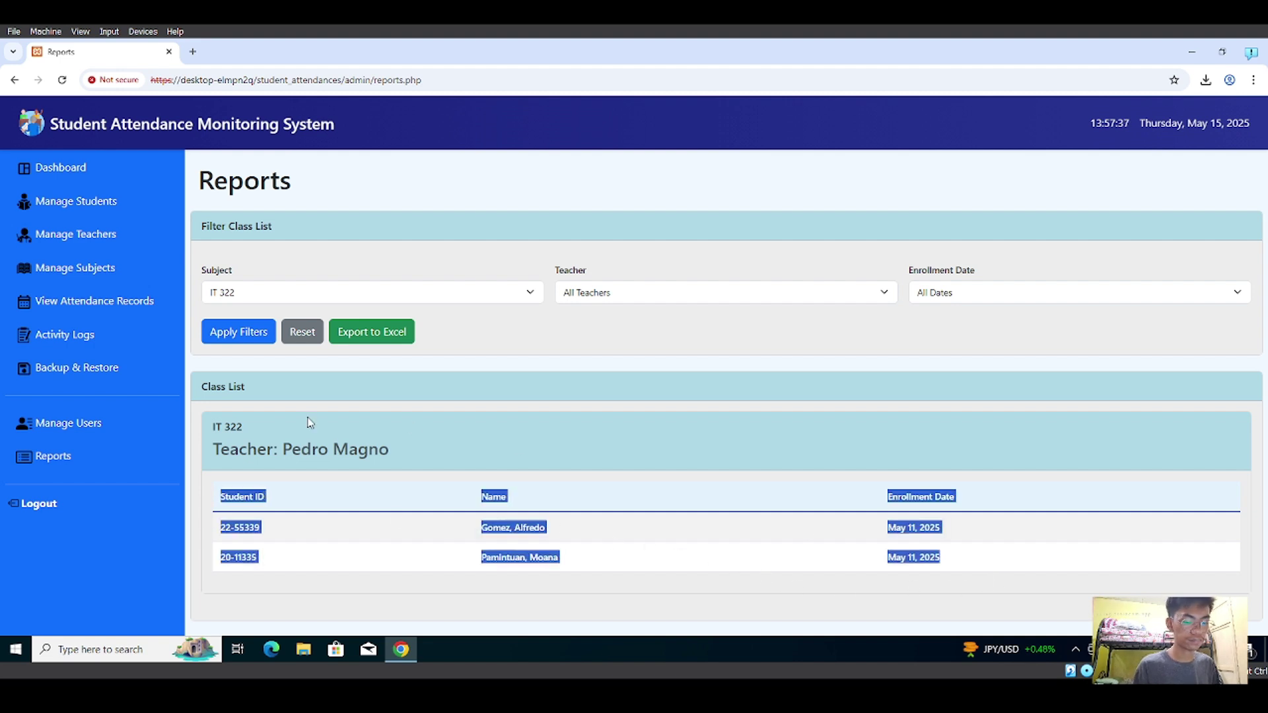
pyautogui.click(528, 585)
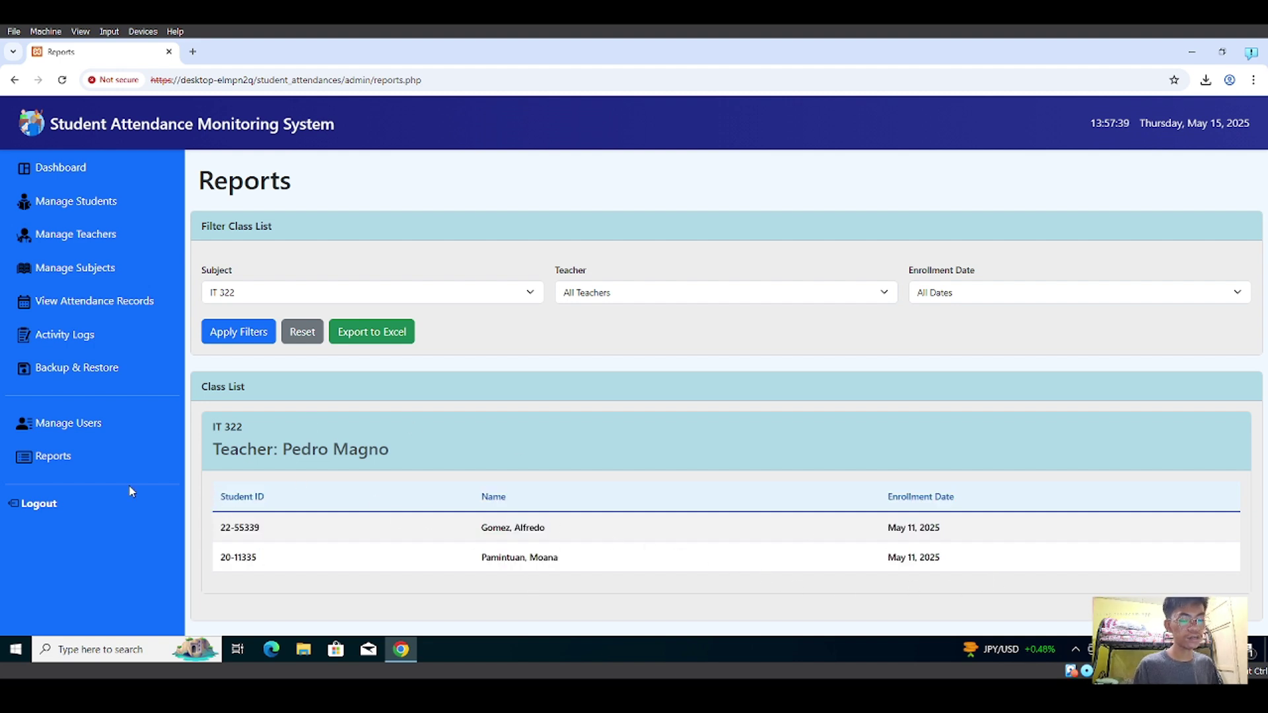
# - Log out of the admin portal and choose Teacher as the login role
pyautogui.click(39, 504)
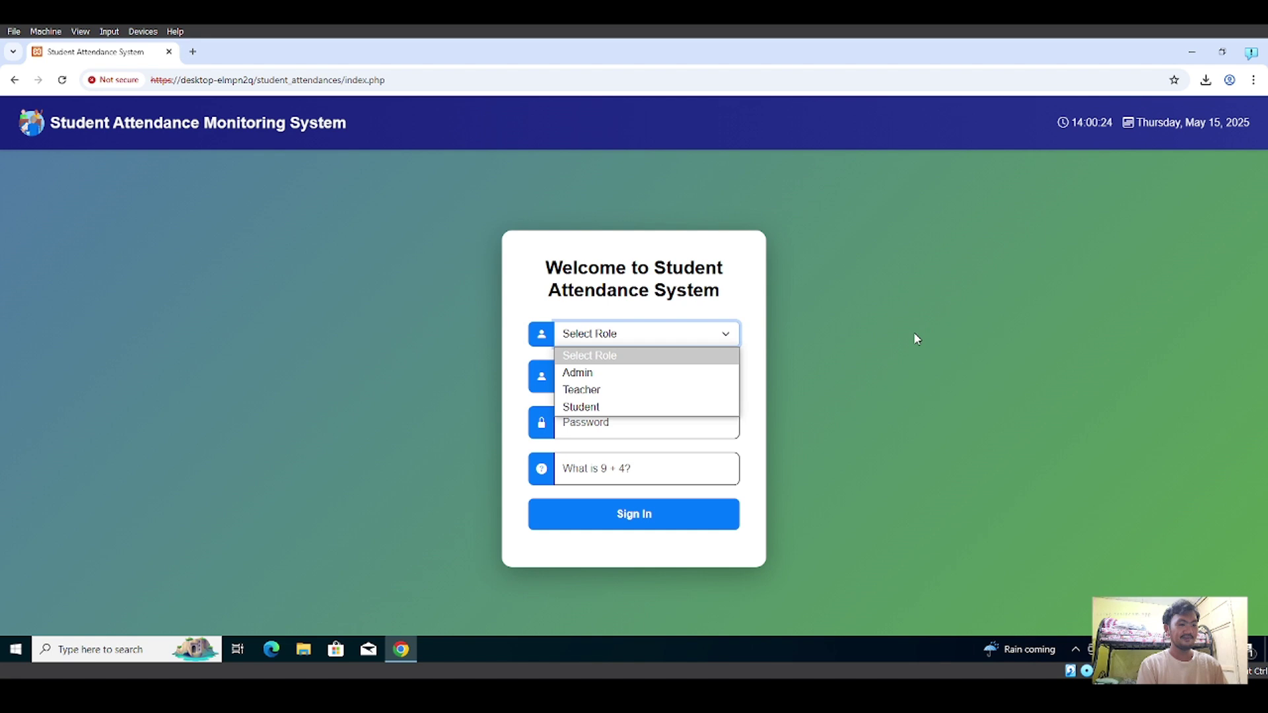
pyautogui.click(915, 338)
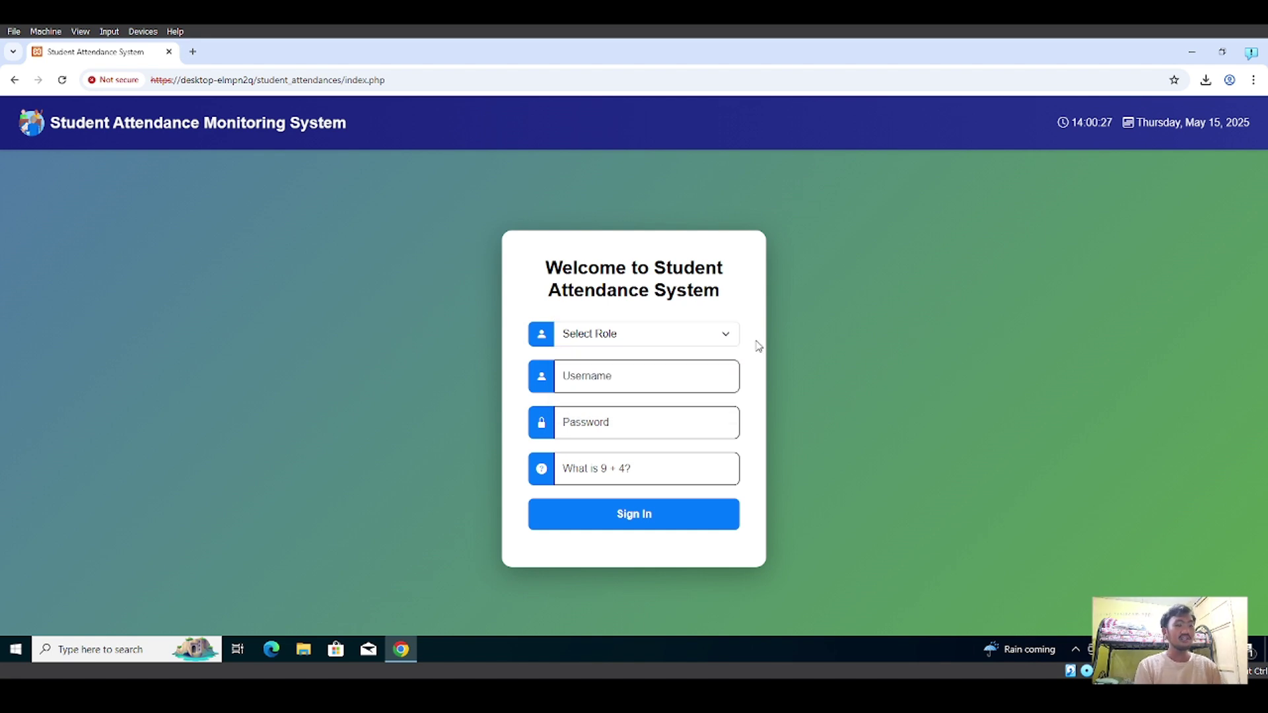
pyautogui.click(714, 327)
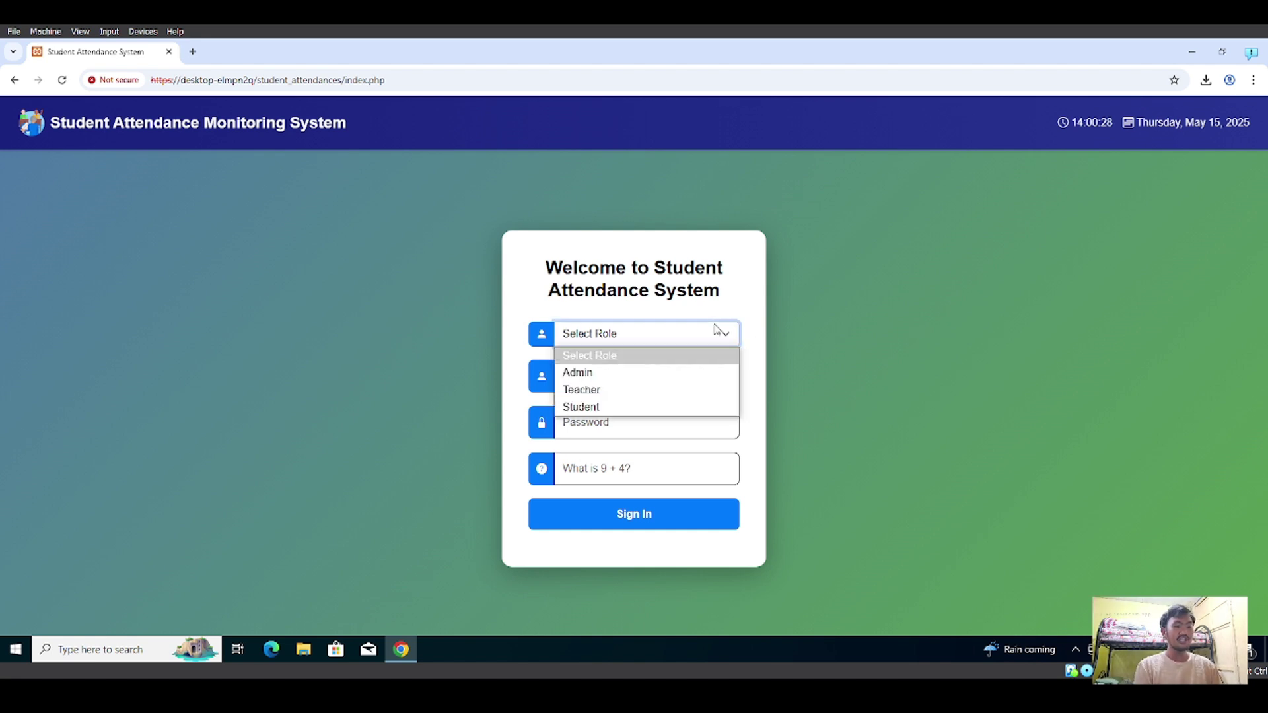
pyautogui.click(676, 395)
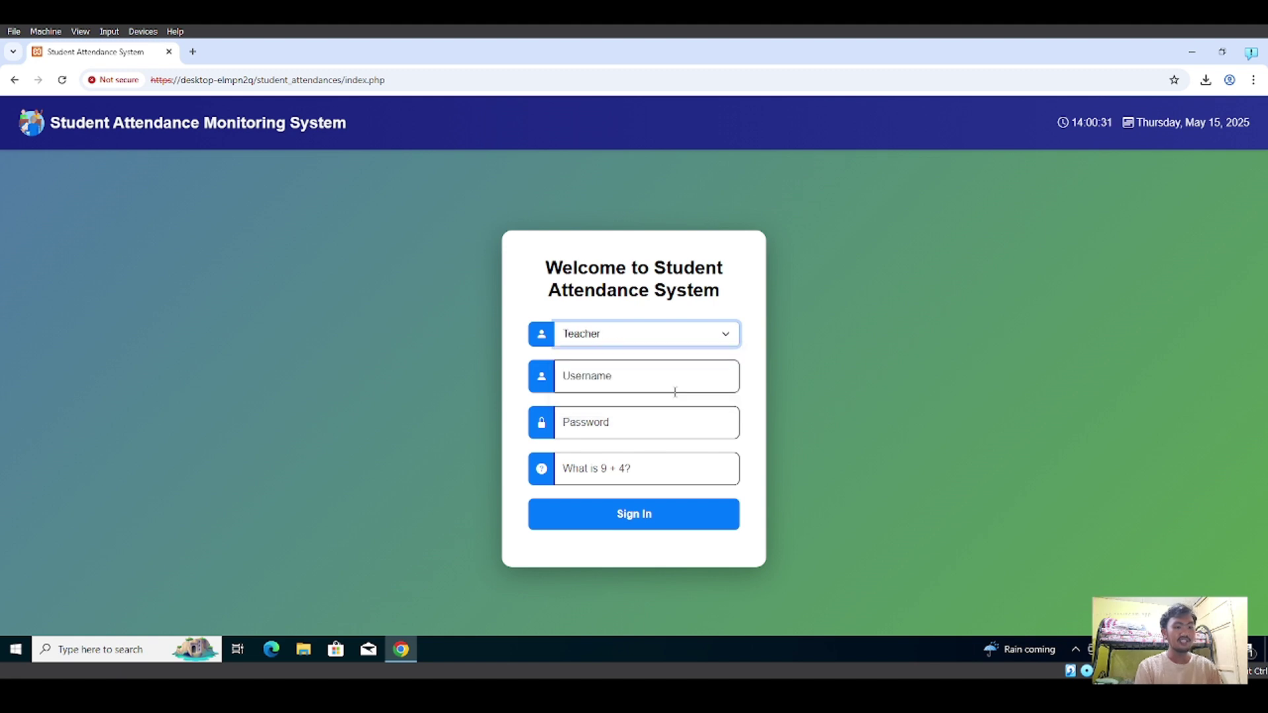
# - Enter the teacher's username and password, answer the 9 + 4 check, and sign in
pyautogui.click(667, 378)
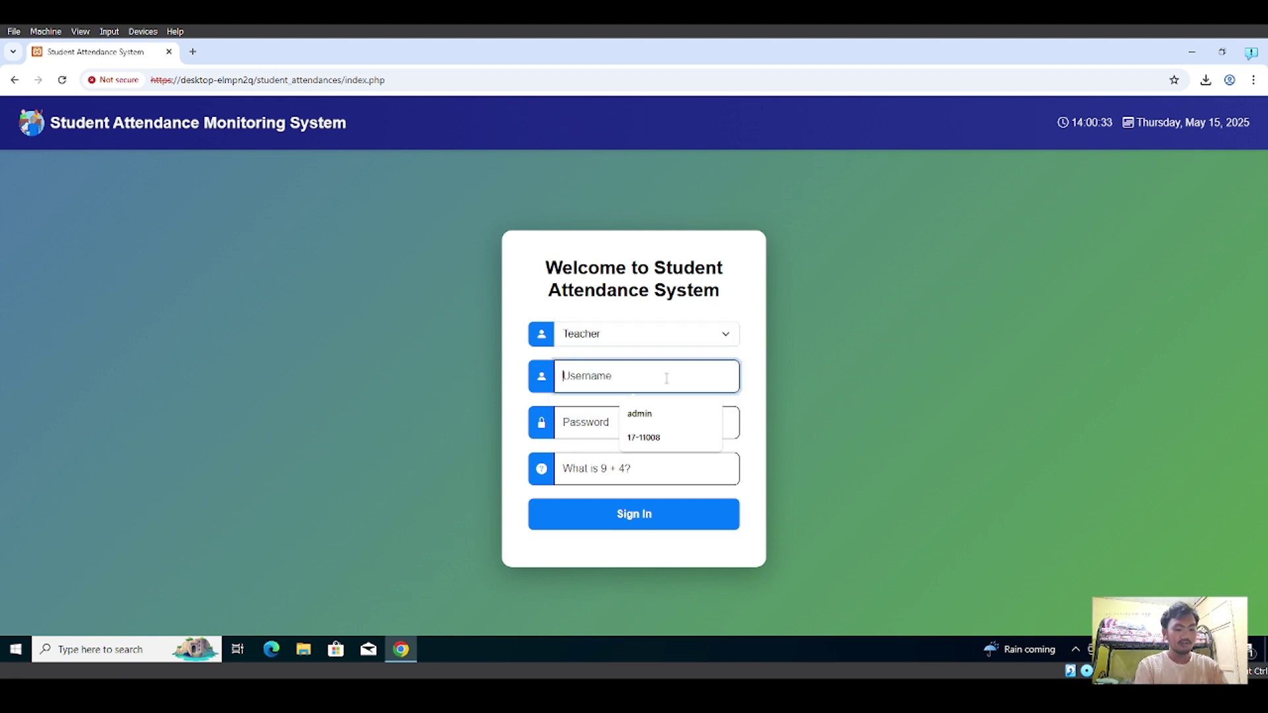
pyautogui.write('maria')
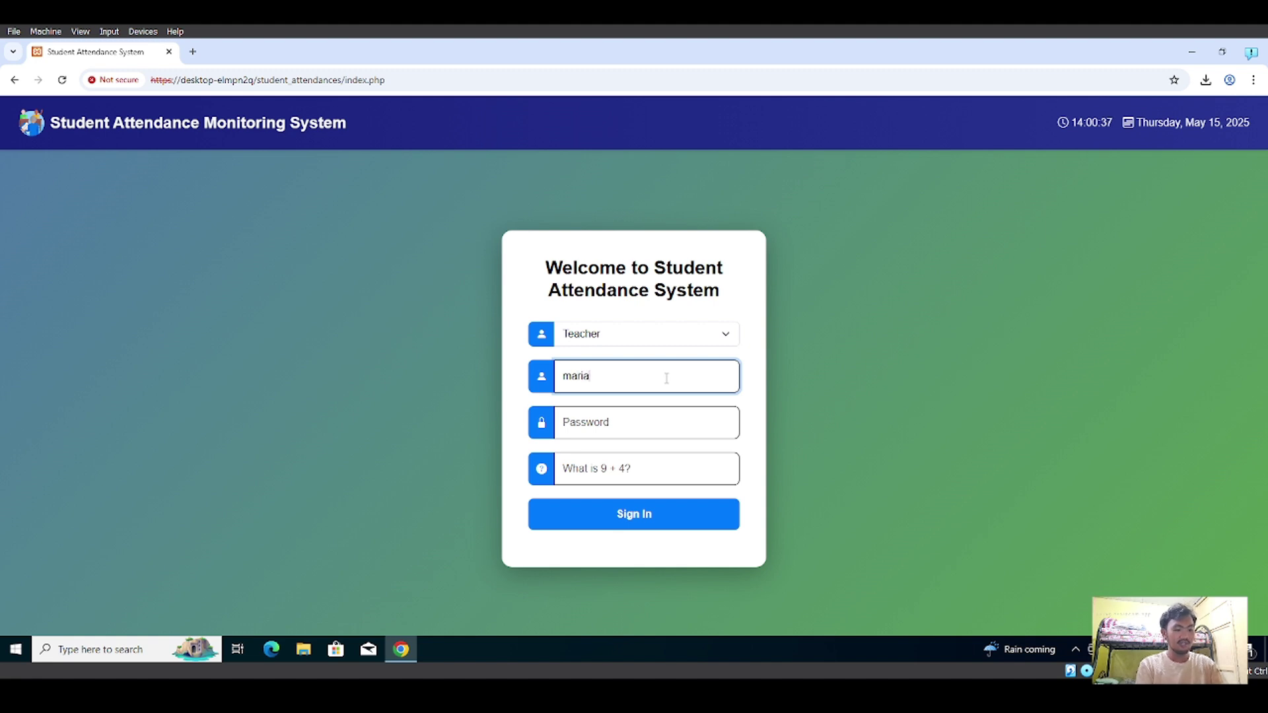
pyautogui.write('_santos')
pyautogui.click(654, 422)
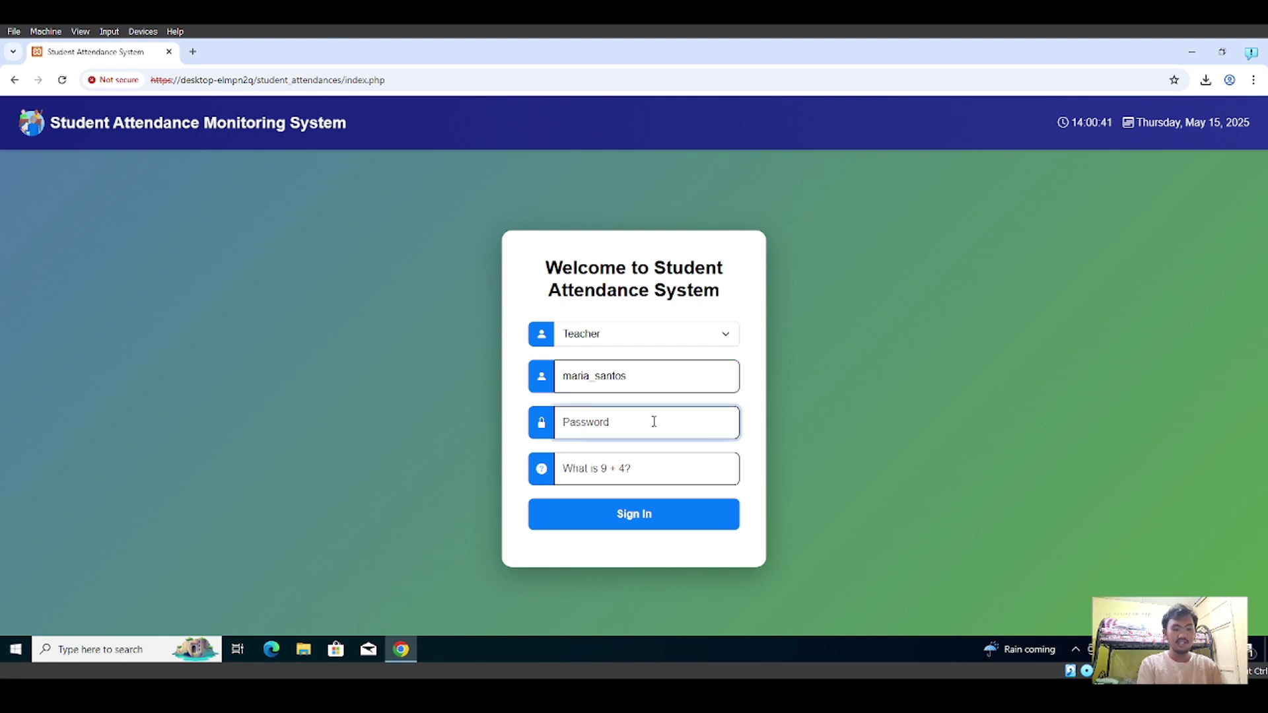
pyautogui.write('p')
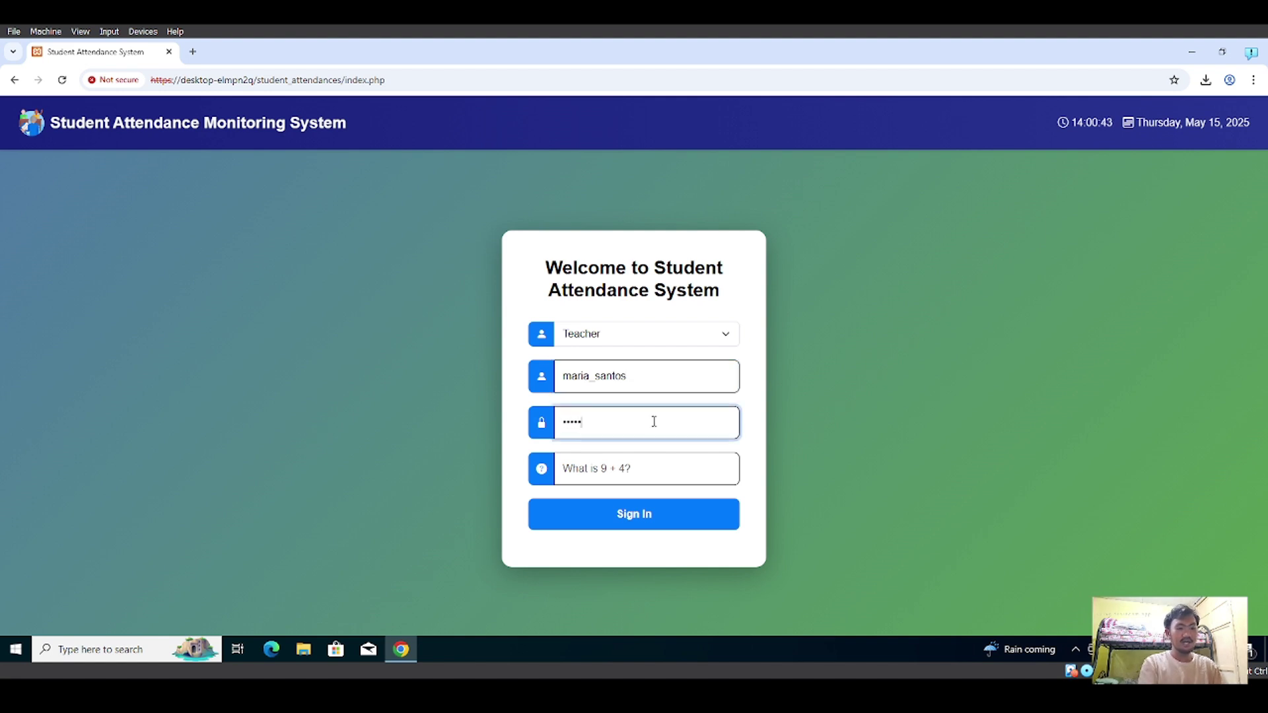
pyautogui.click(660, 467)
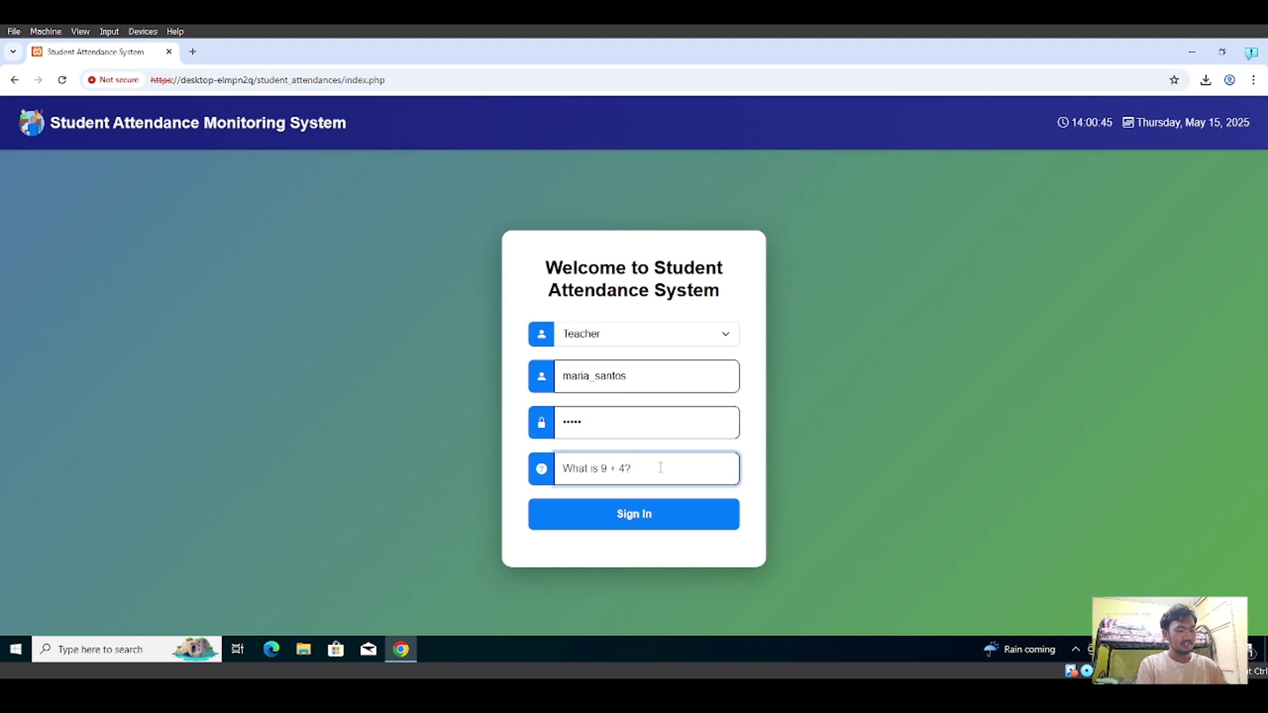
pyautogui.write('13')
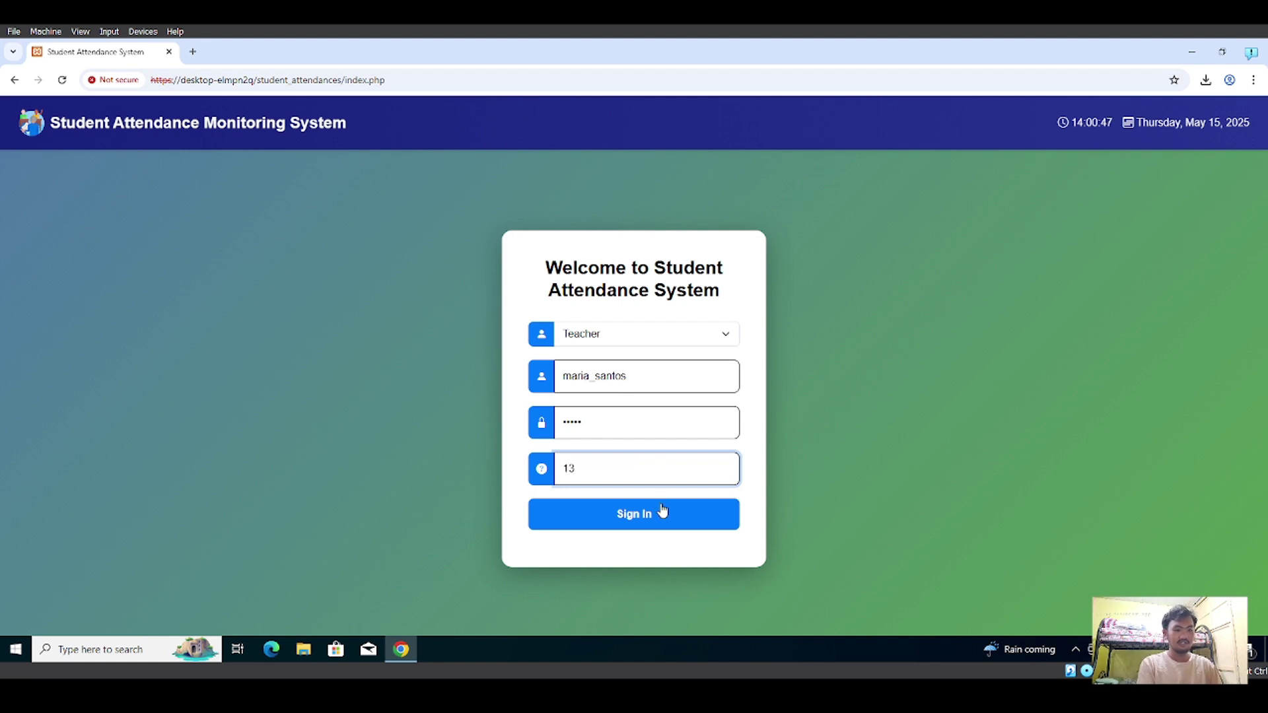
pyautogui.click(663, 514)
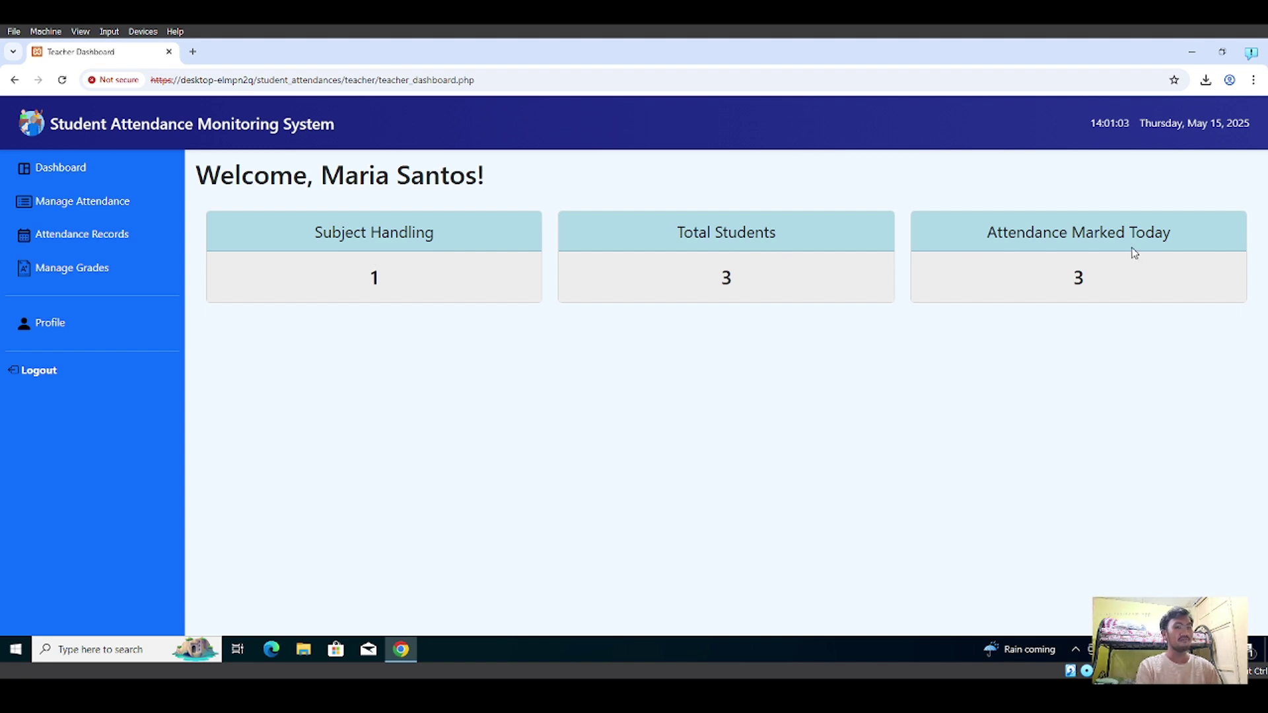
# - Open Manage Attendance and load the students enrolled in IT321
pyautogui.click(127, 216)
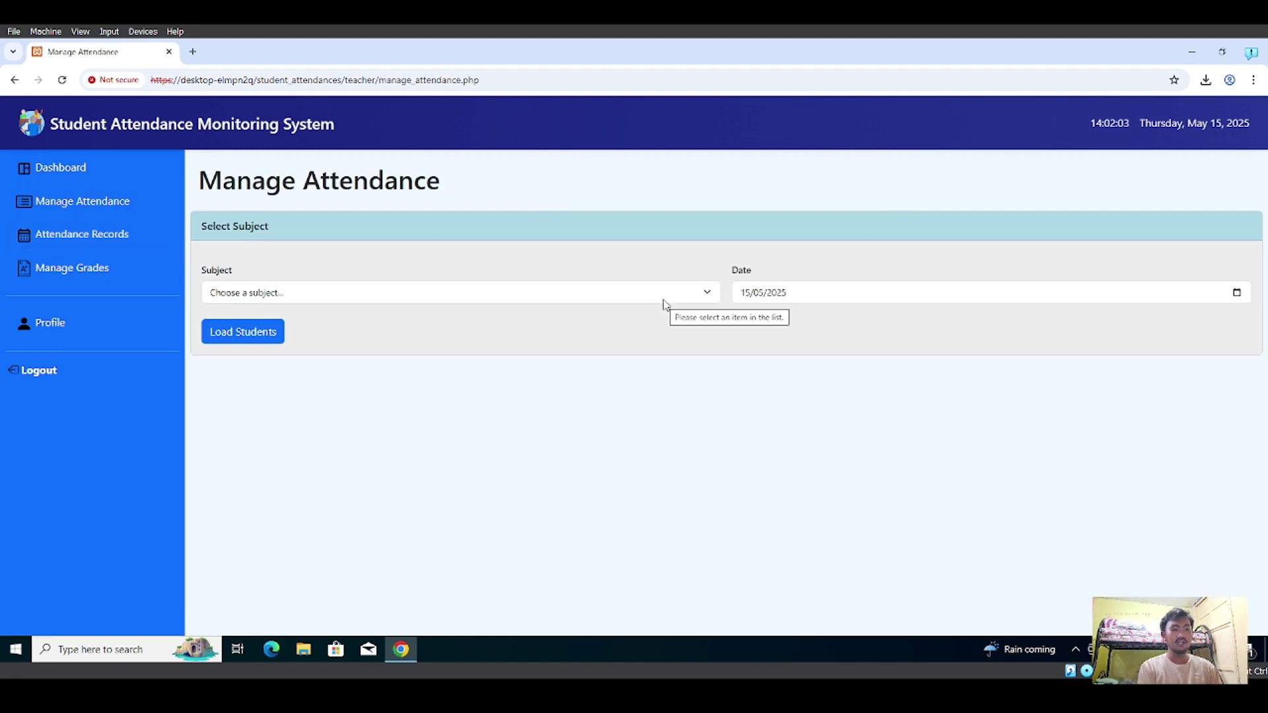
pyautogui.click(684, 301)
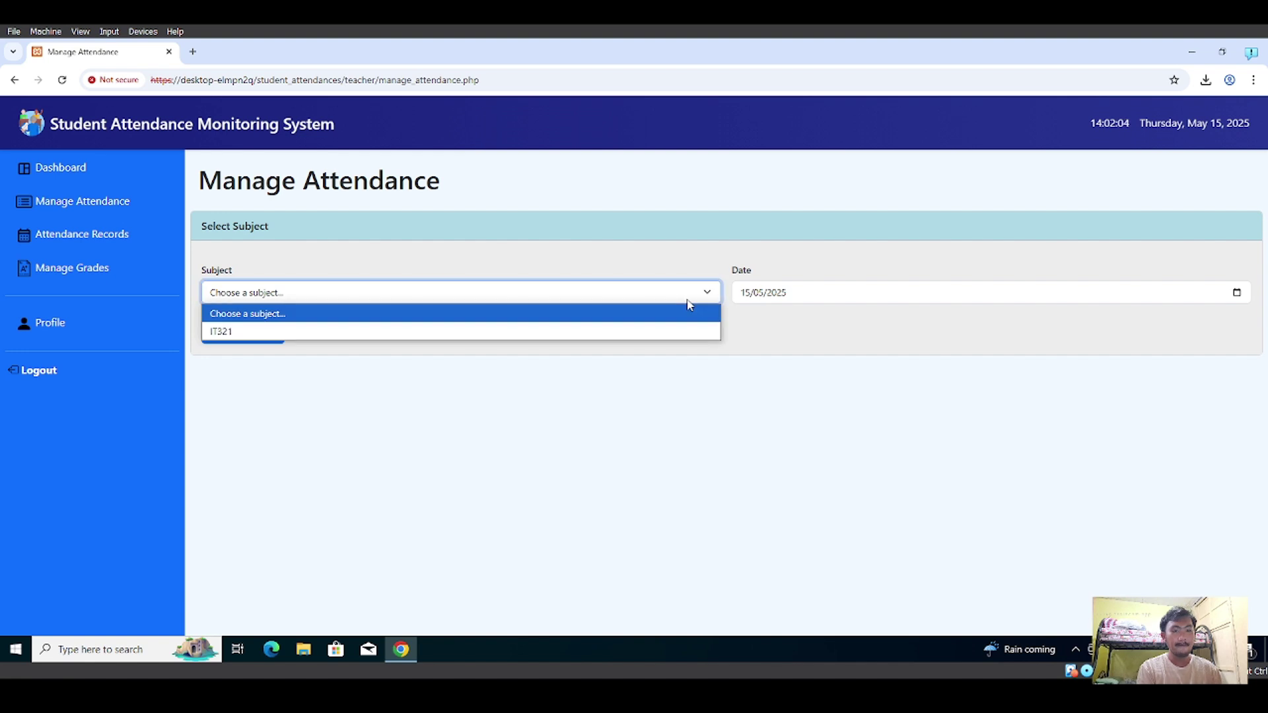
pyautogui.click(600, 327)
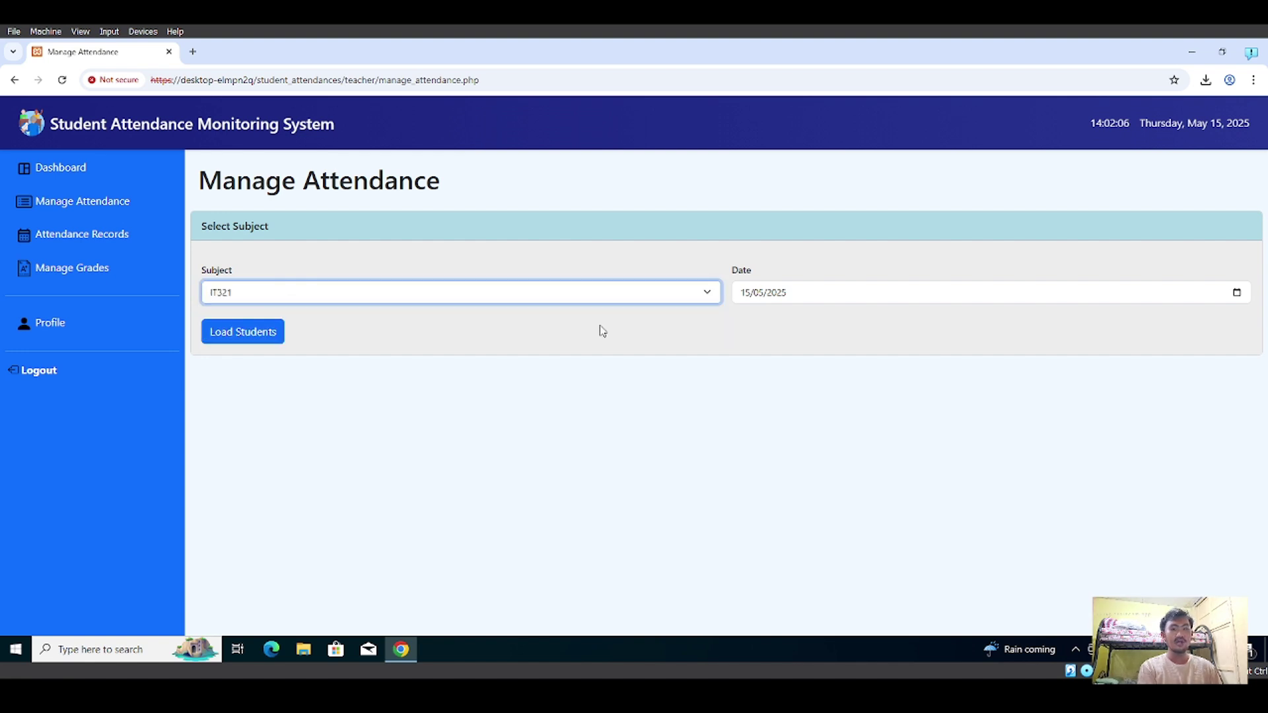
pyautogui.click(266, 338)
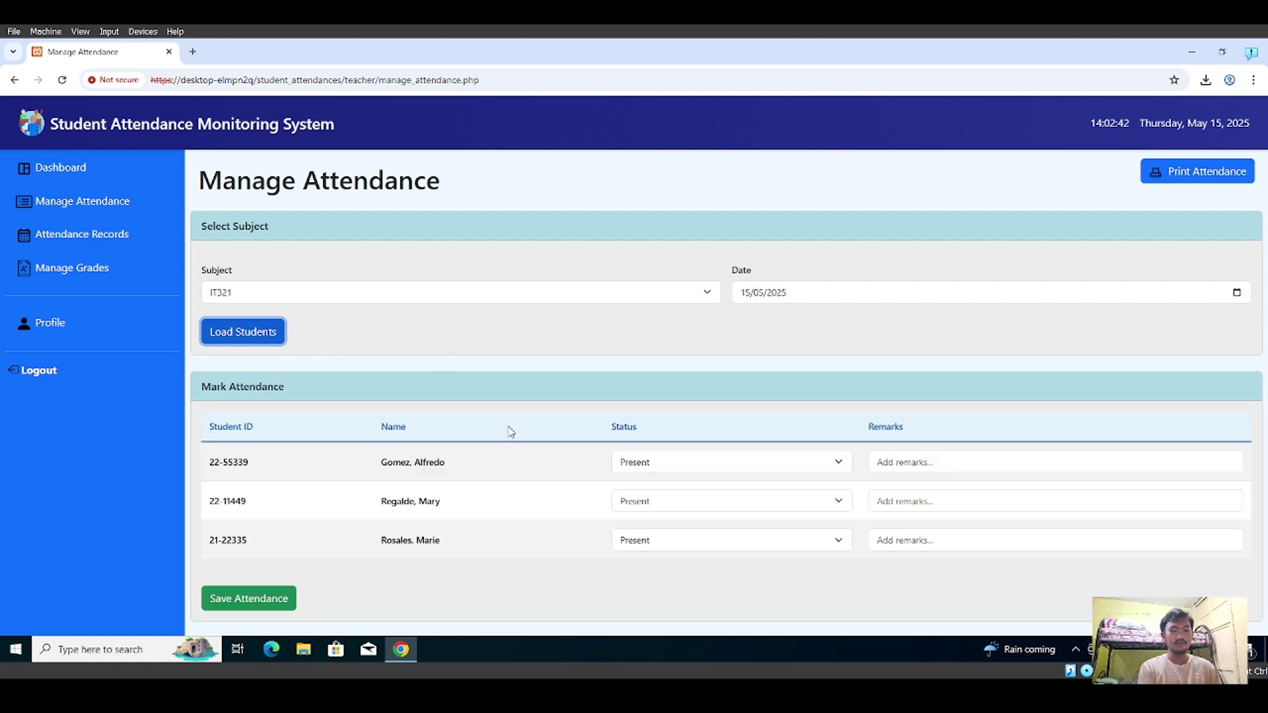
# - Mark the first student Absent, leave the other two Present, and save the attendance
pyautogui.click(839, 465)
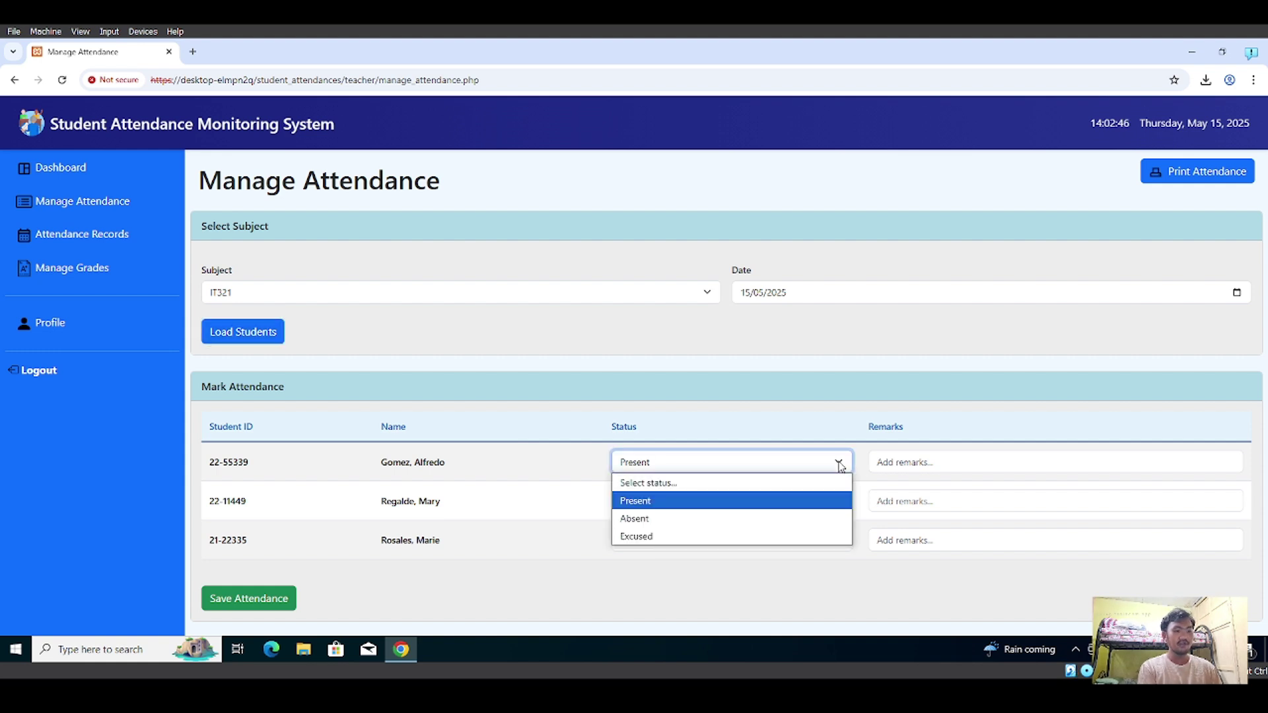
pyautogui.click(793, 519)
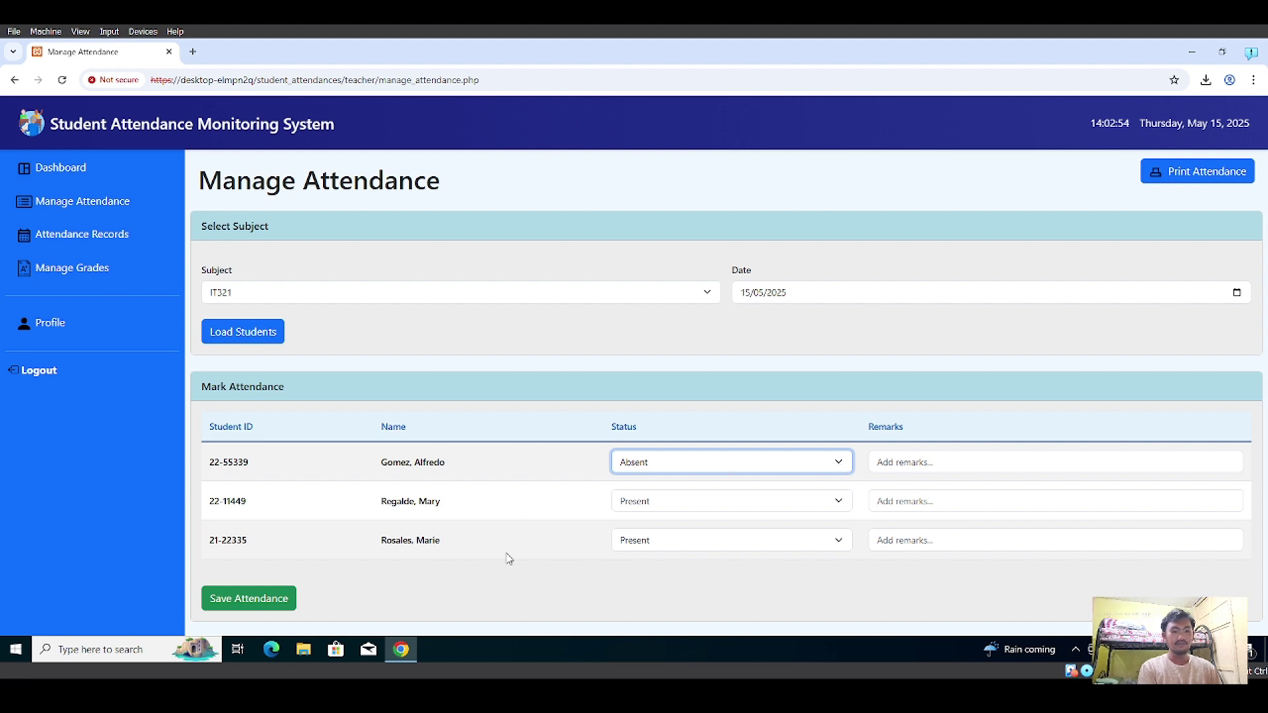
pyautogui.click(276, 602)
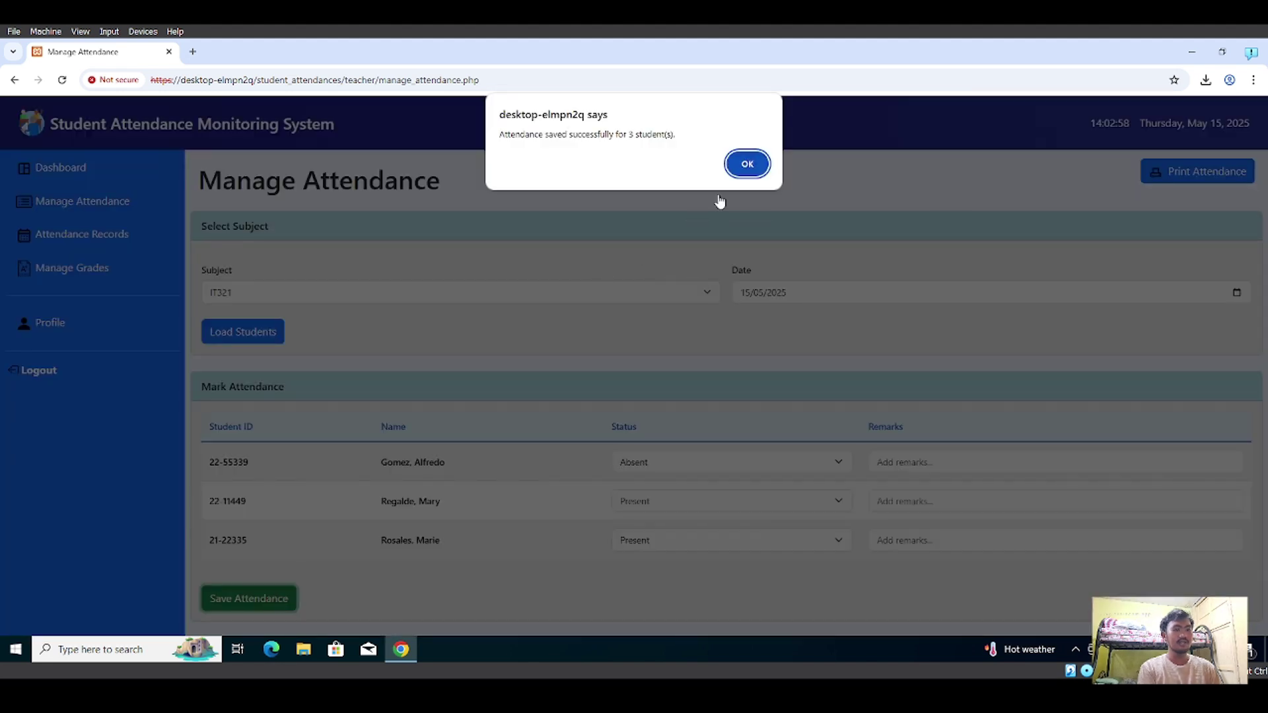
pyautogui.click(748, 165)
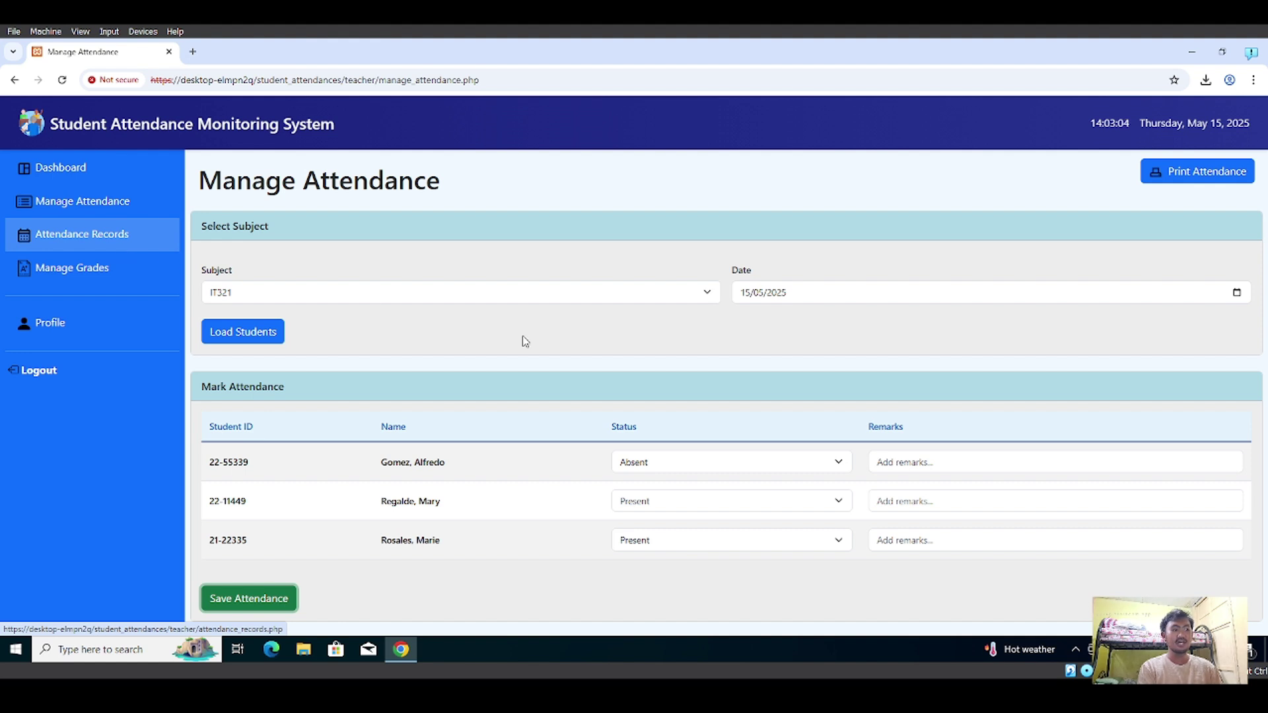
# - Display the IT321 attendance records for 15/05/2025, showing one Absent and two Present
pyautogui.click(97, 235)
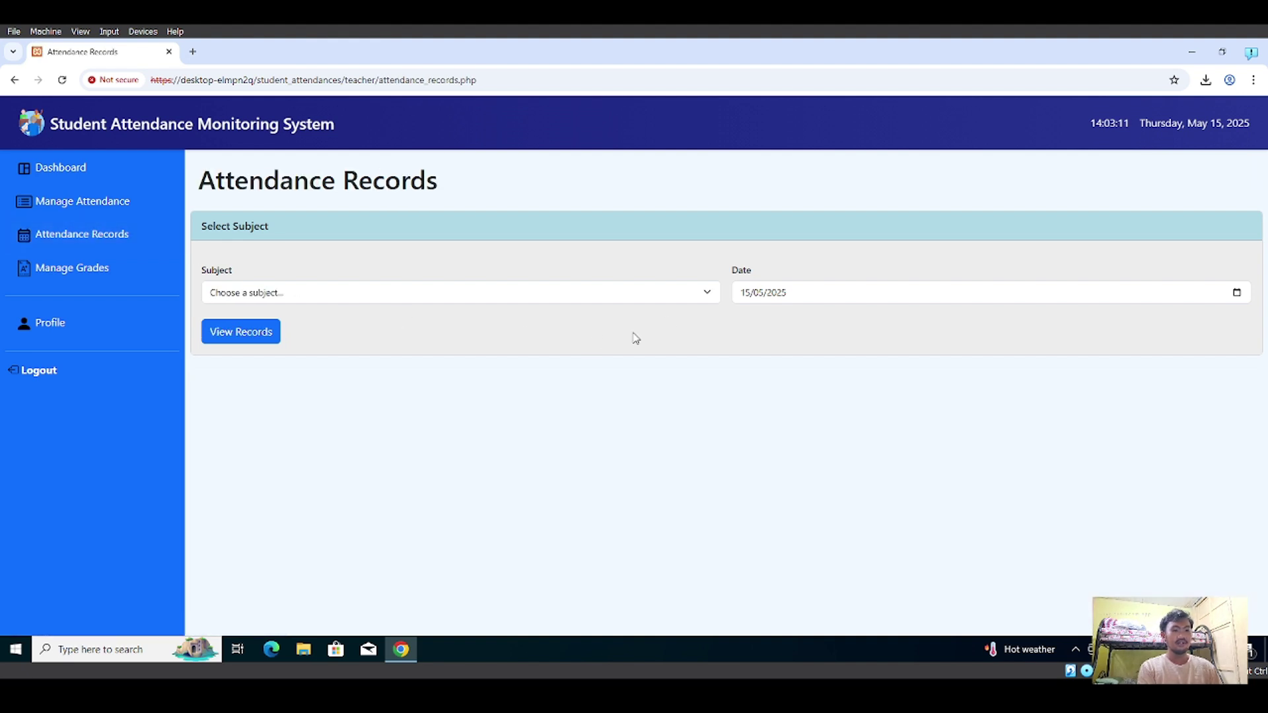
pyautogui.click(707, 294)
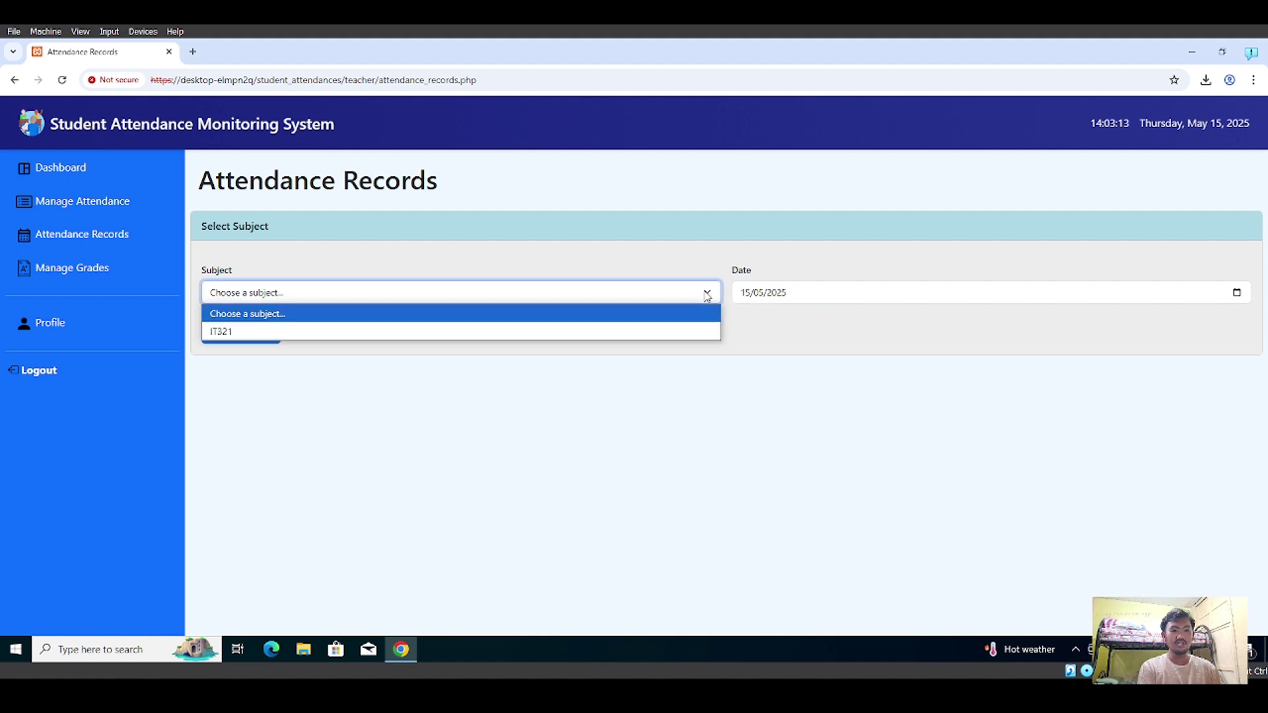
pyautogui.click(548, 332)
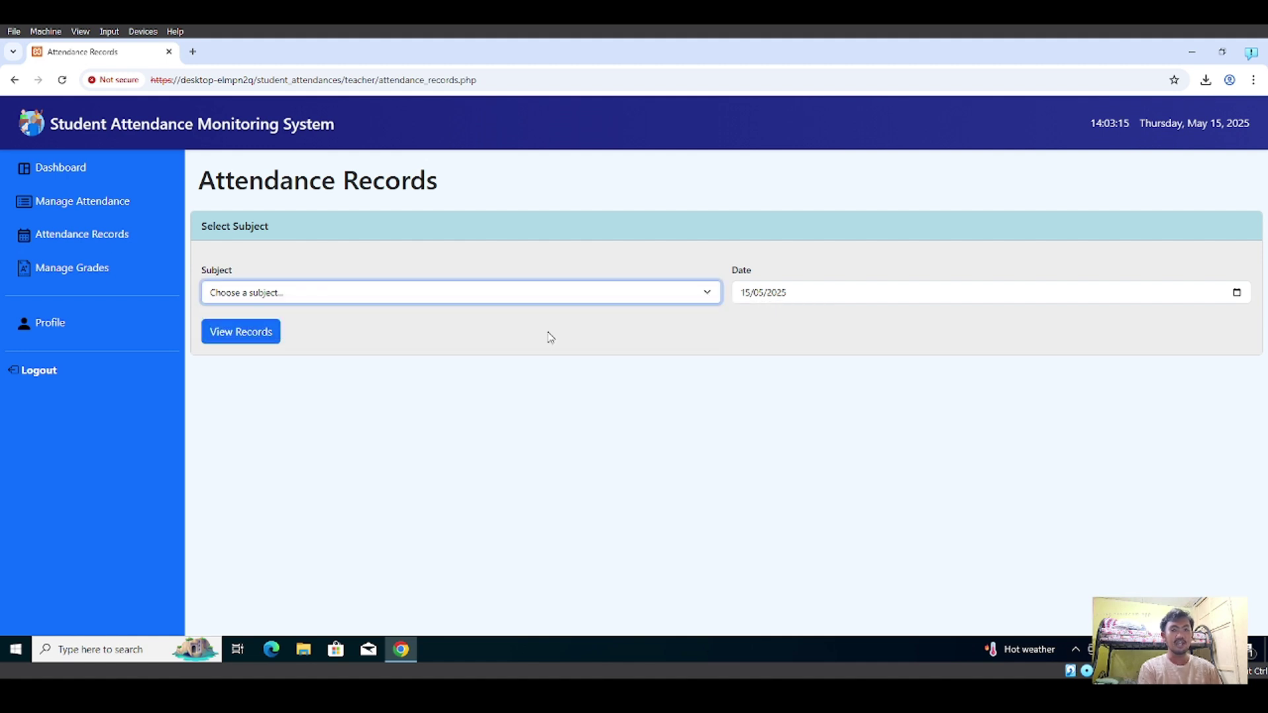
pyautogui.click(249, 335)
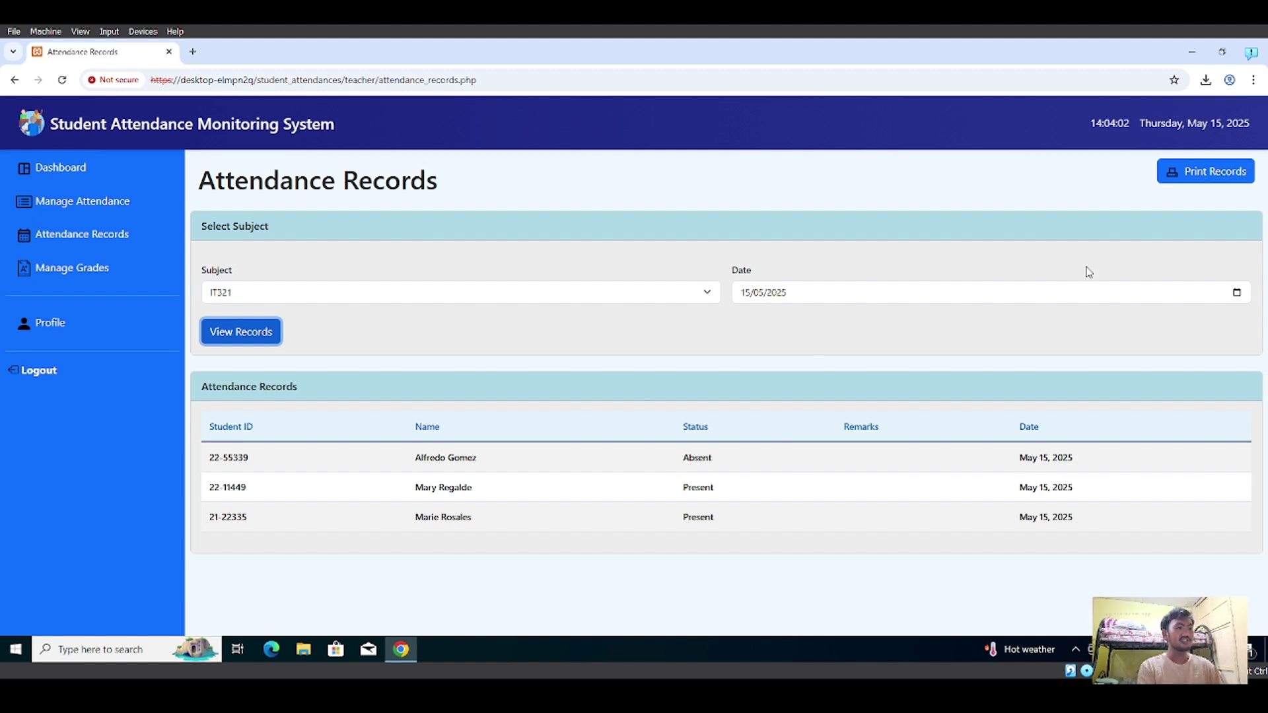
# - Open the printable IT321 Attendance Report, cancel printing, and return to Attendance Records
pyautogui.click(1204, 184)
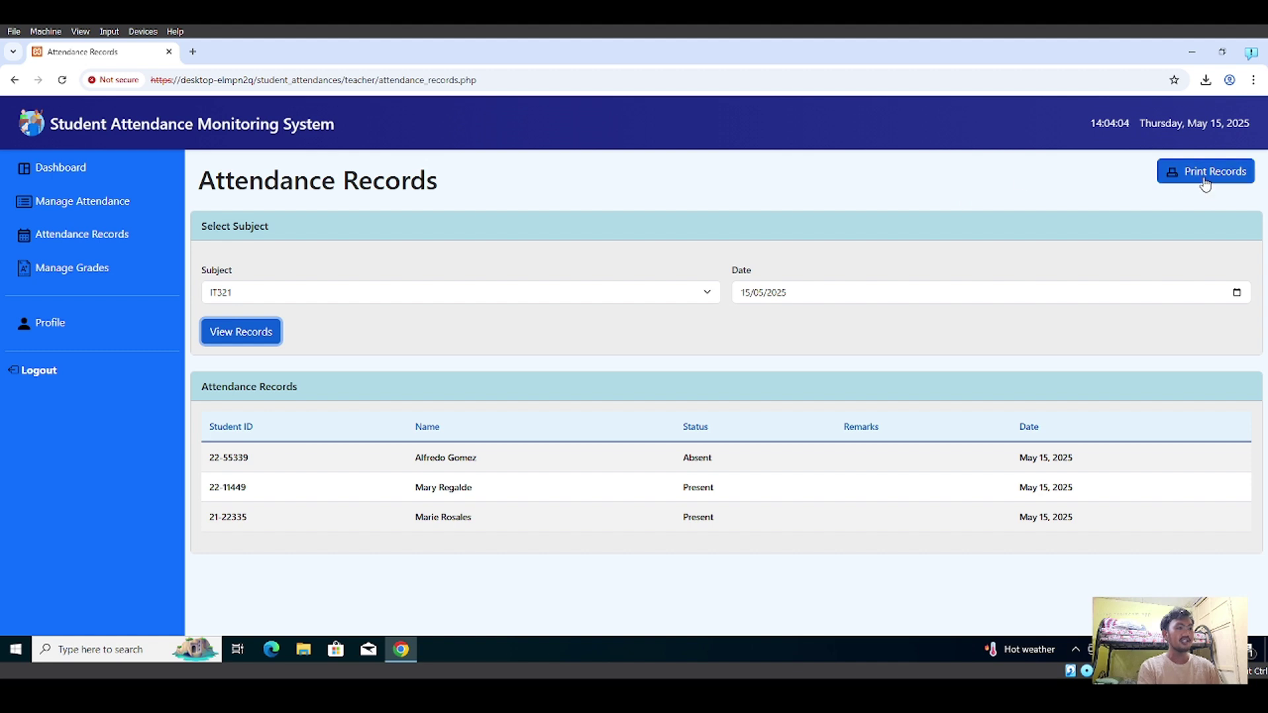
pyautogui.click(1206, 184)
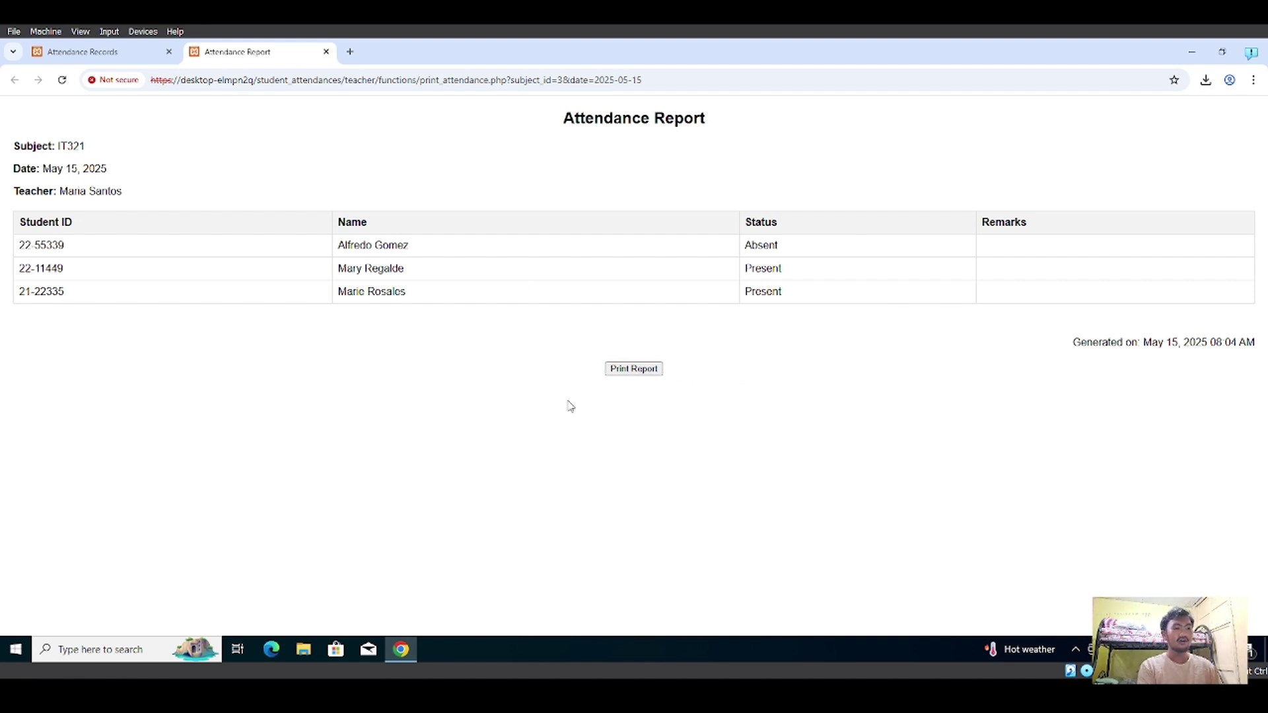
pyautogui.click(640, 374)
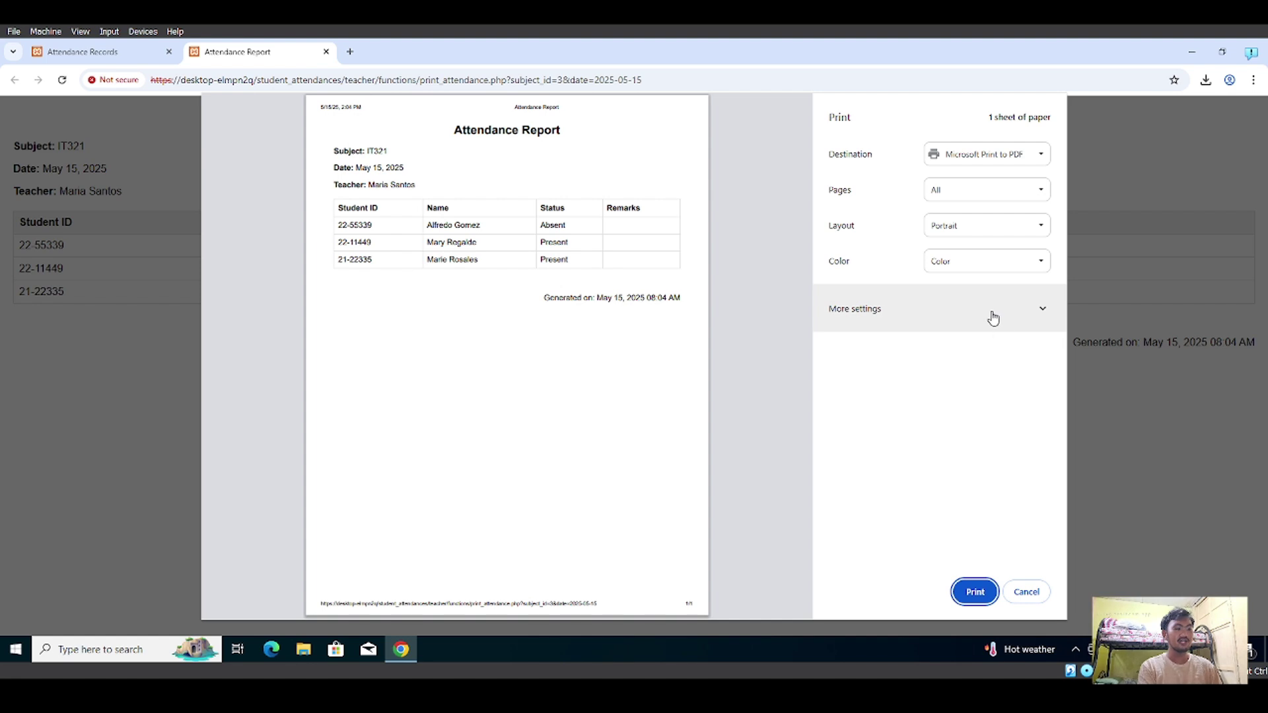
pyautogui.click(1026, 593)
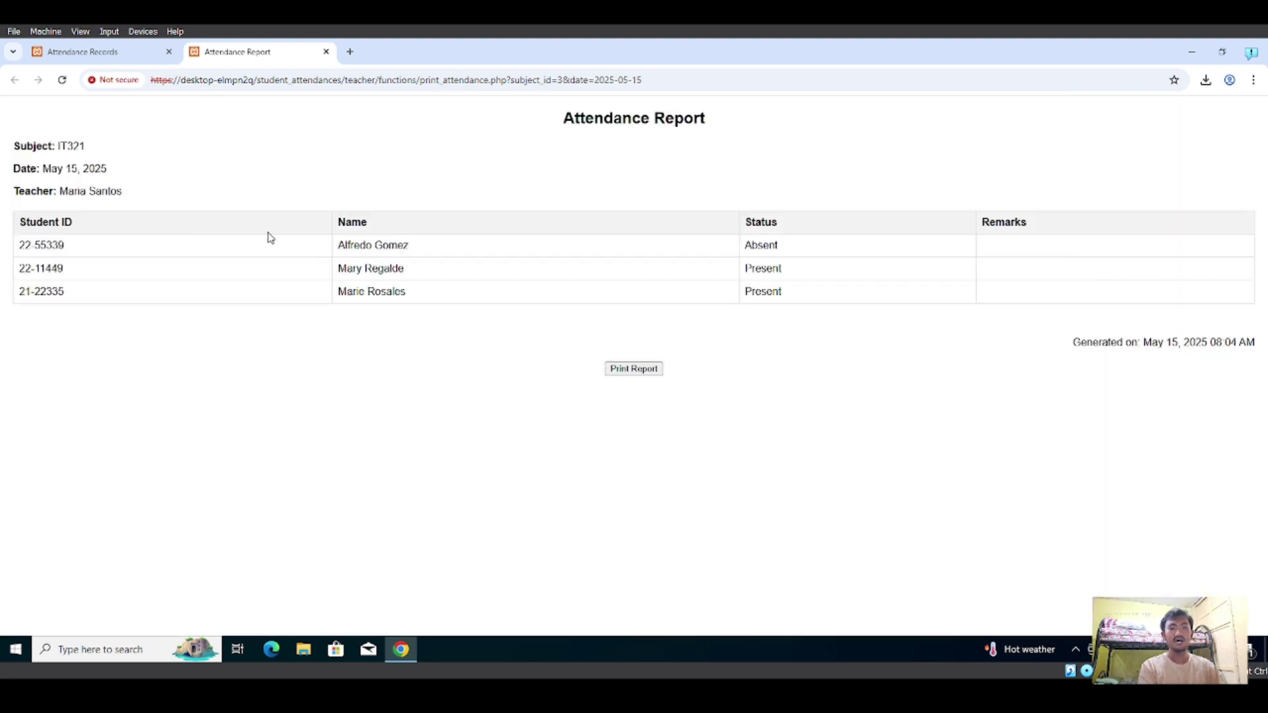
pyautogui.click(115, 61)
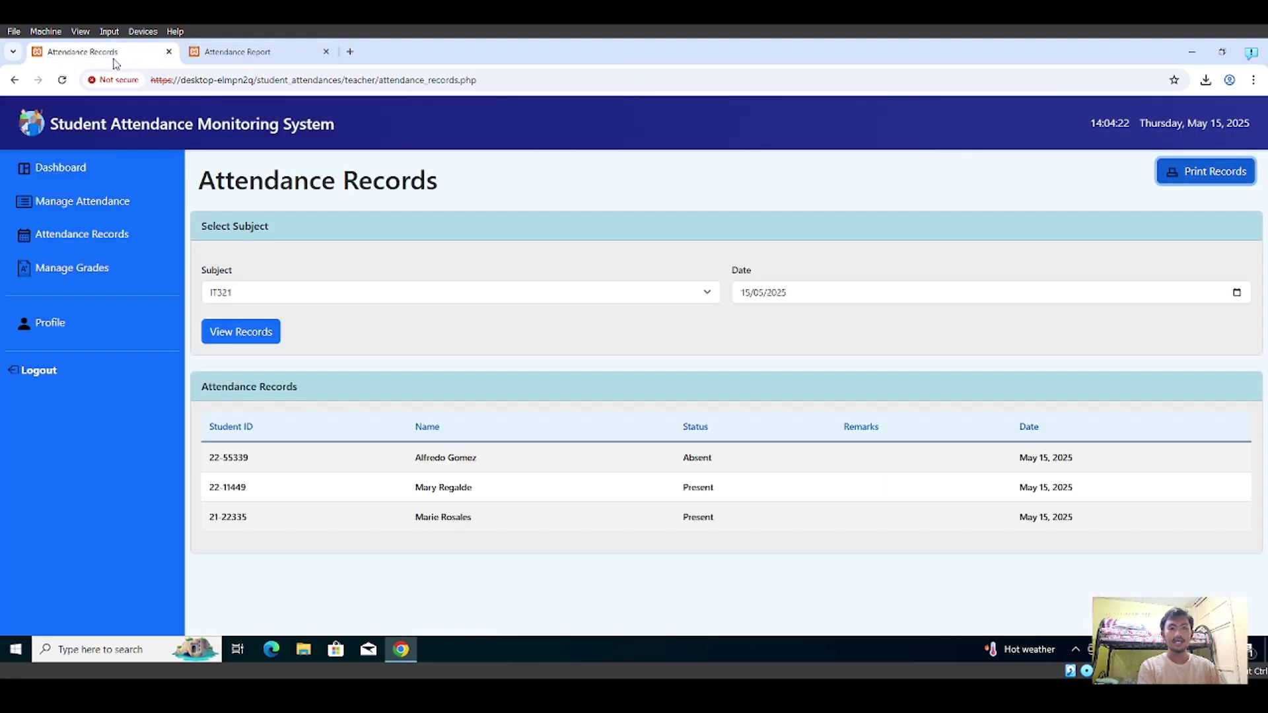
# - Load the IT321 students on the attendance-marking page
pyautogui.click(120, 201)
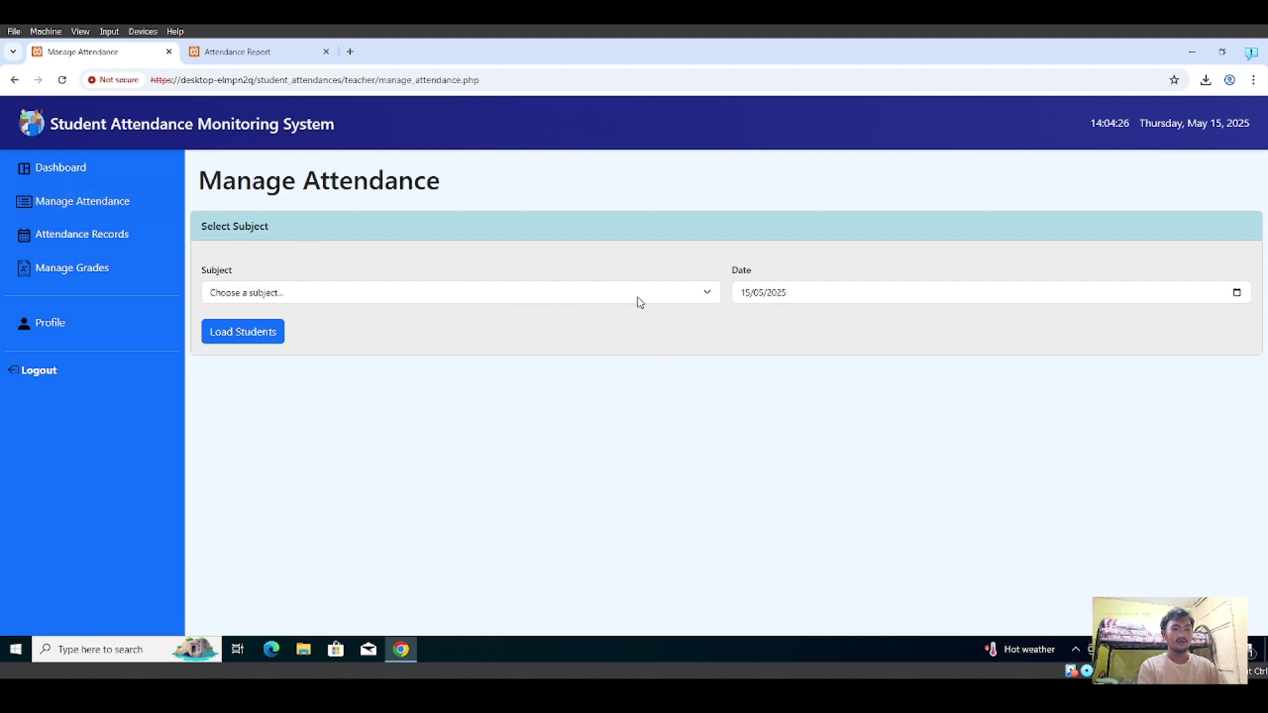
pyautogui.click(639, 298)
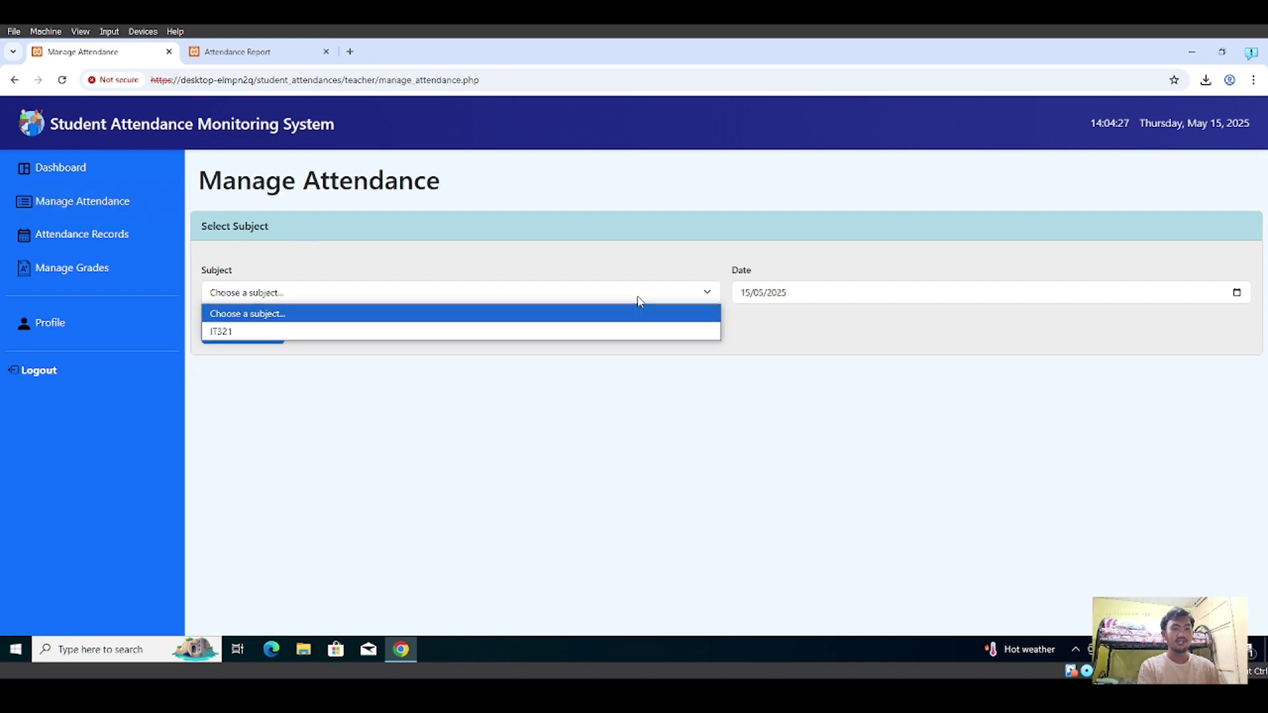
pyautogui.click(583, 330)
pyautogui.click(267, 332)
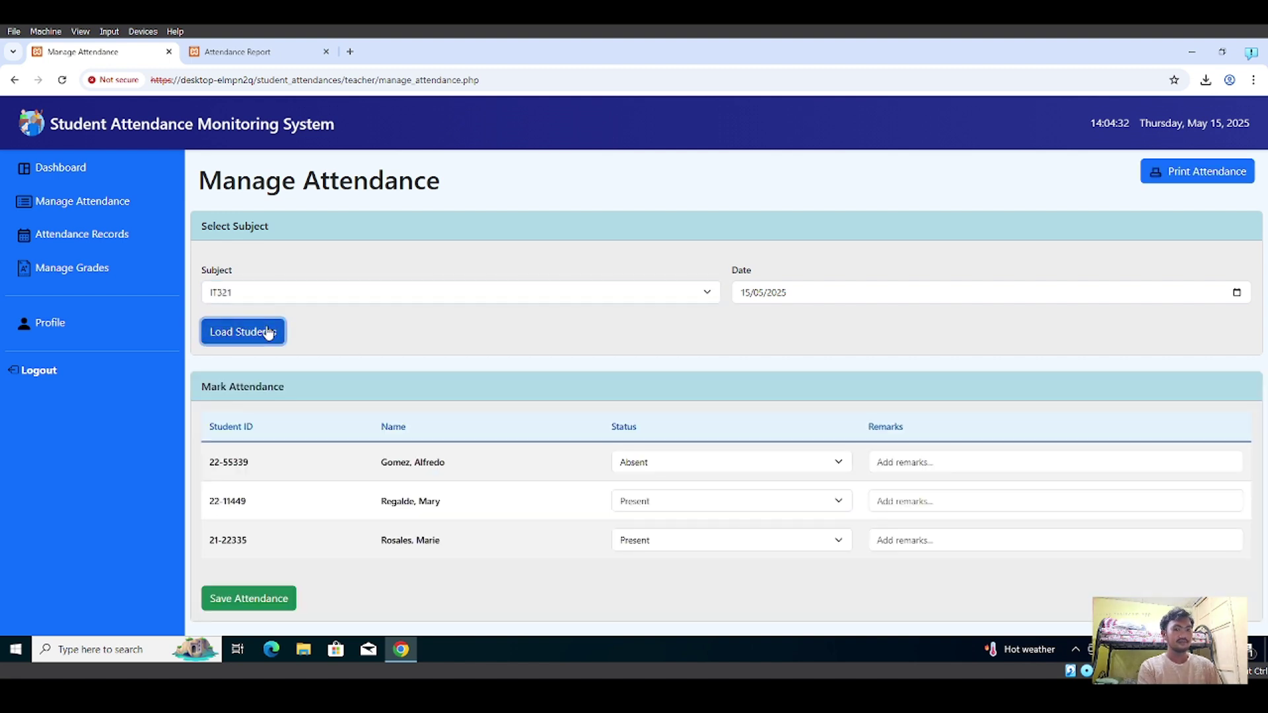
# - Open another printable IT321 attendance report and cancel its print dialog
pyautogui.click(1197, 173)
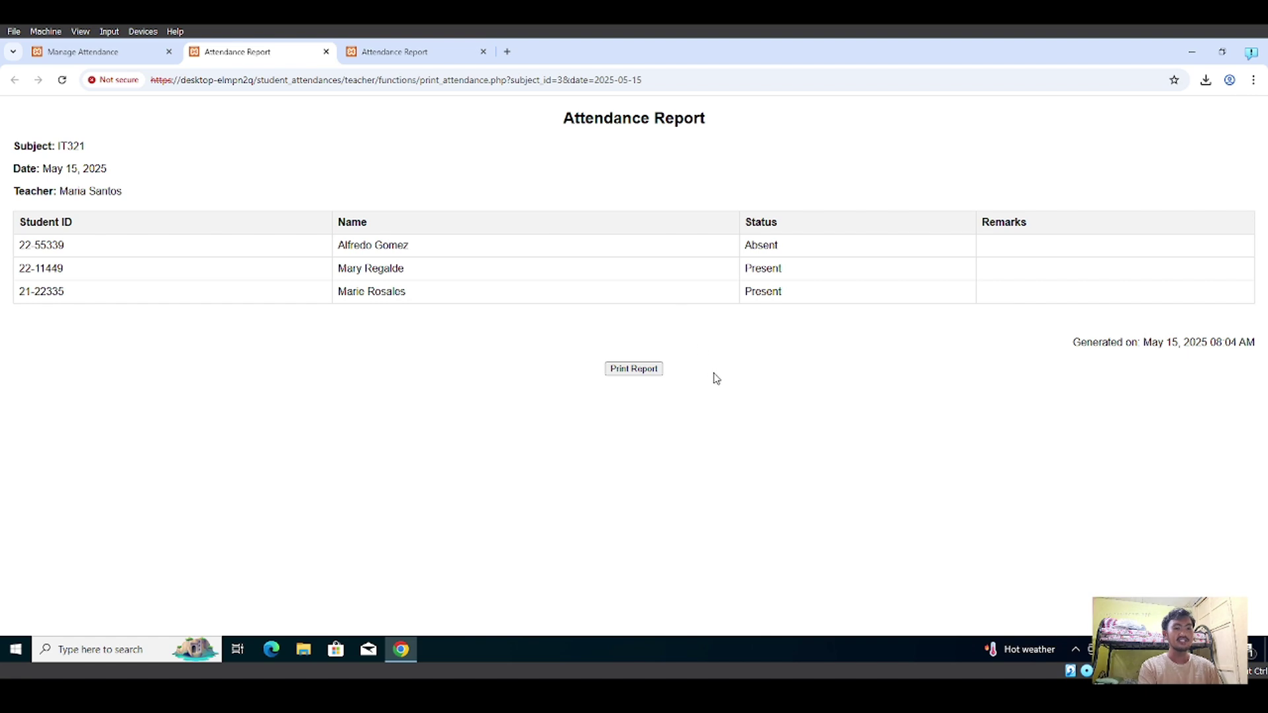
pyautogui.click(657, 374)
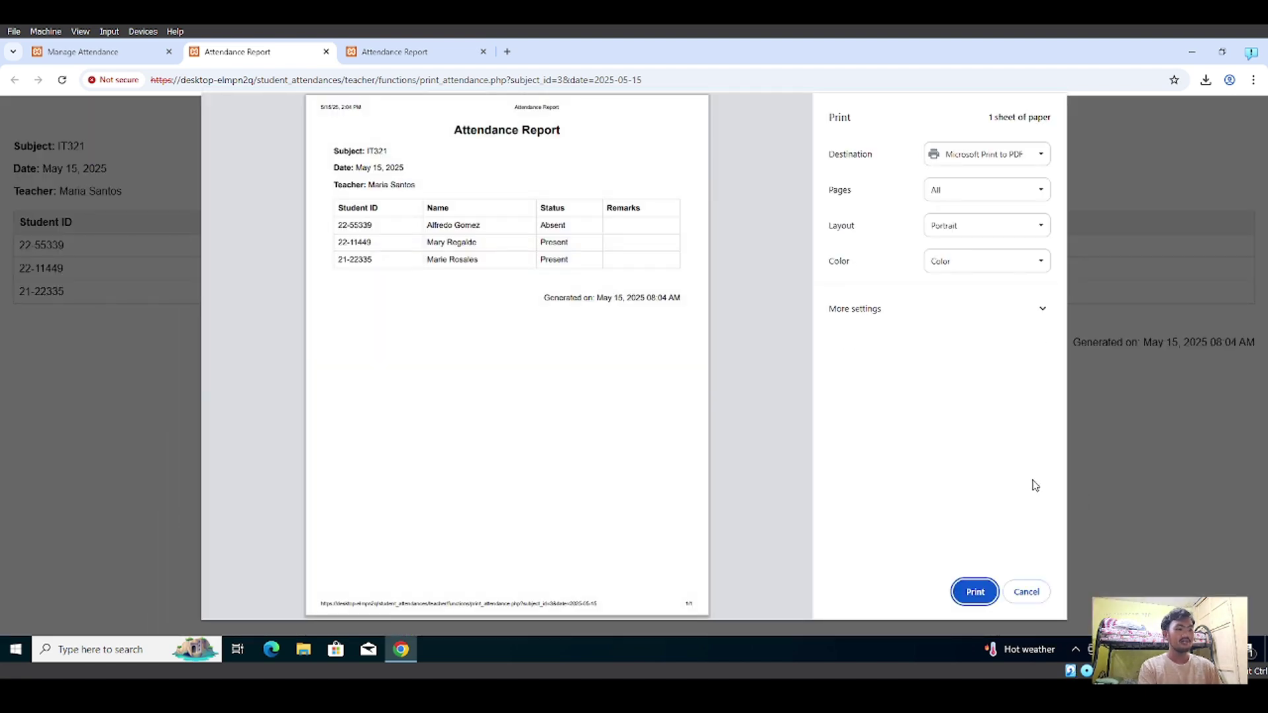
pyautogui.click(1027, 592)
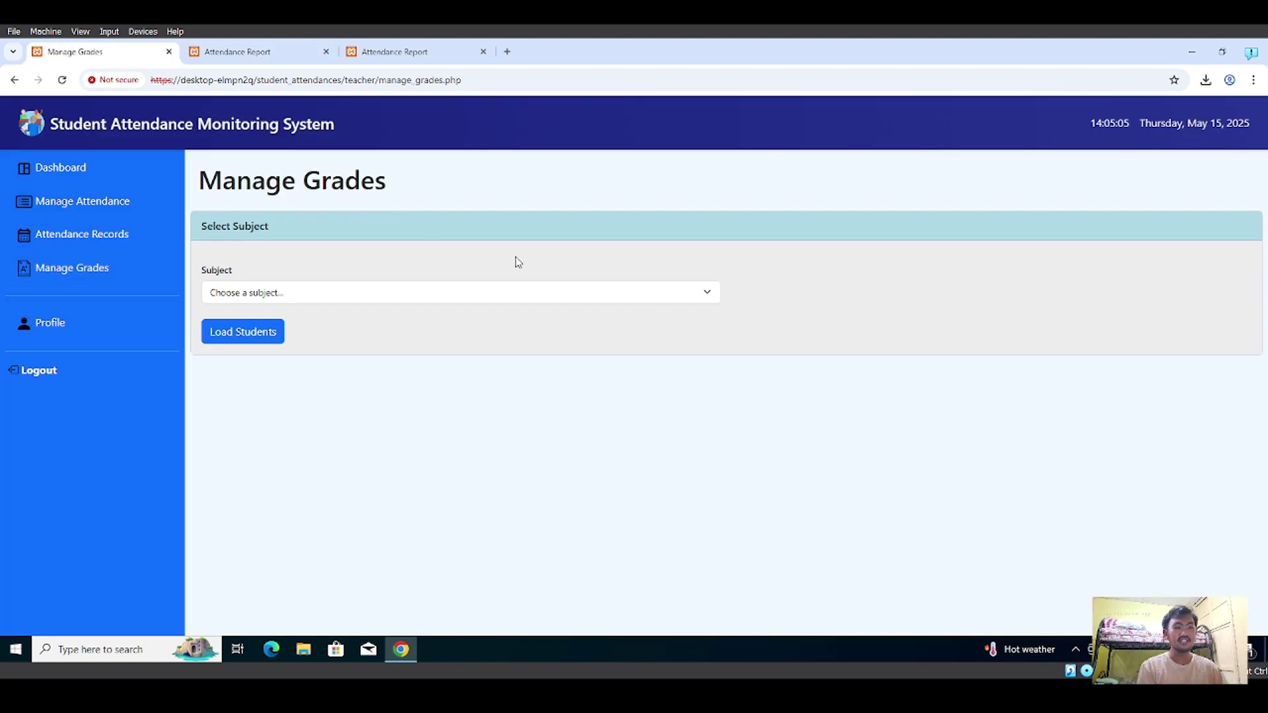
# - Load the IT321 students and their grades on Manage Grades
pyautogui.click(616, 299)
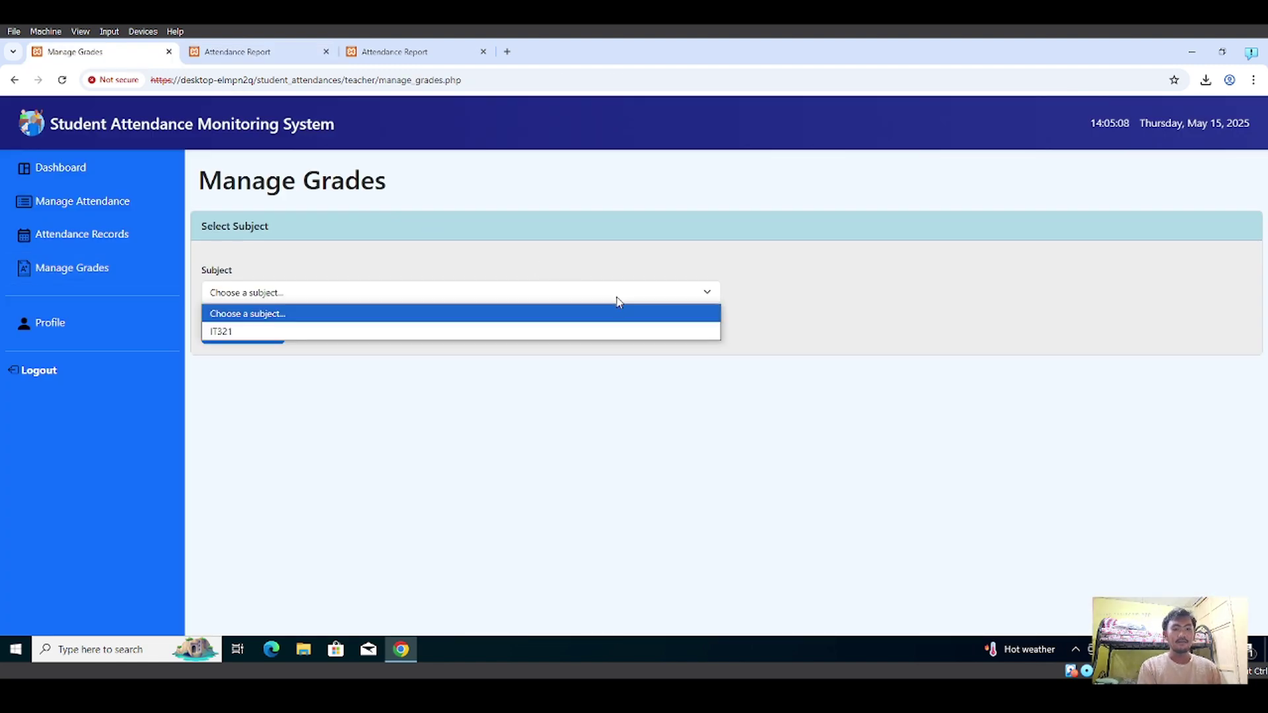
pyautogui.click(548, 334)
pyautogui.click(275, 332)
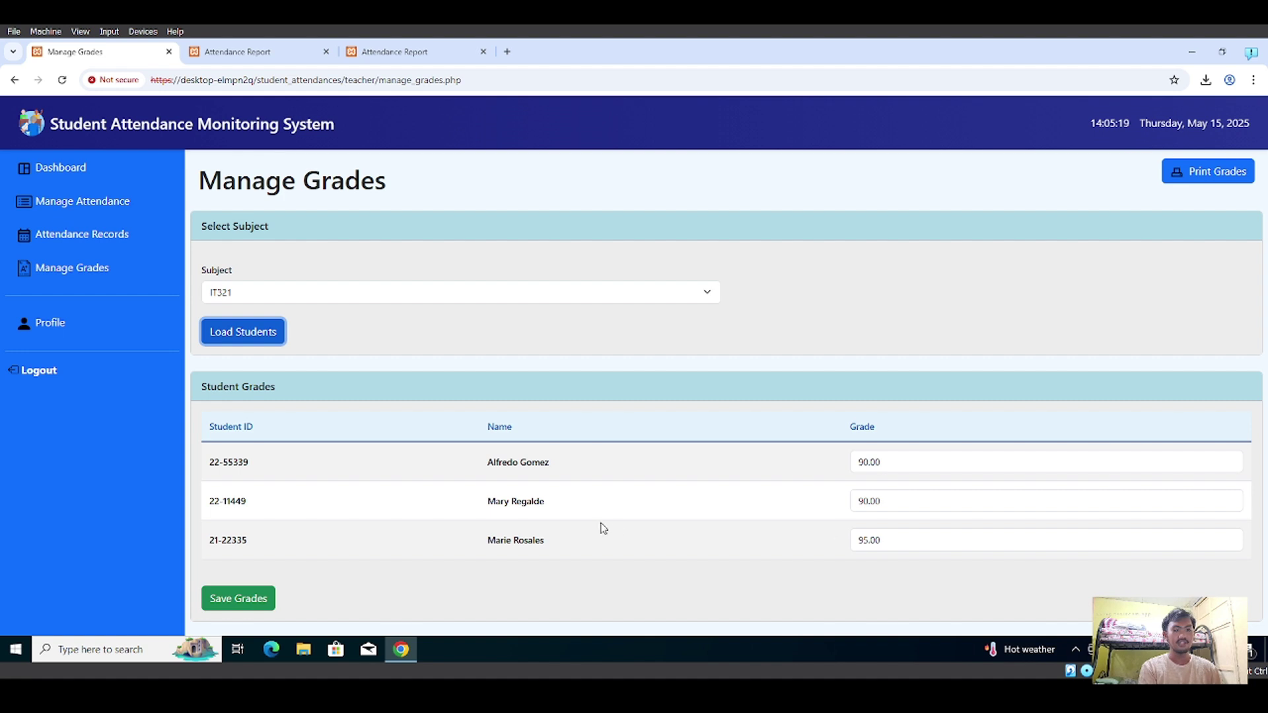
# - Open the IT321 Grade Report (90.00, 90.00, 95.00), cancel printing, and return to Manage Grades
pyautogui.click(1212, 183)
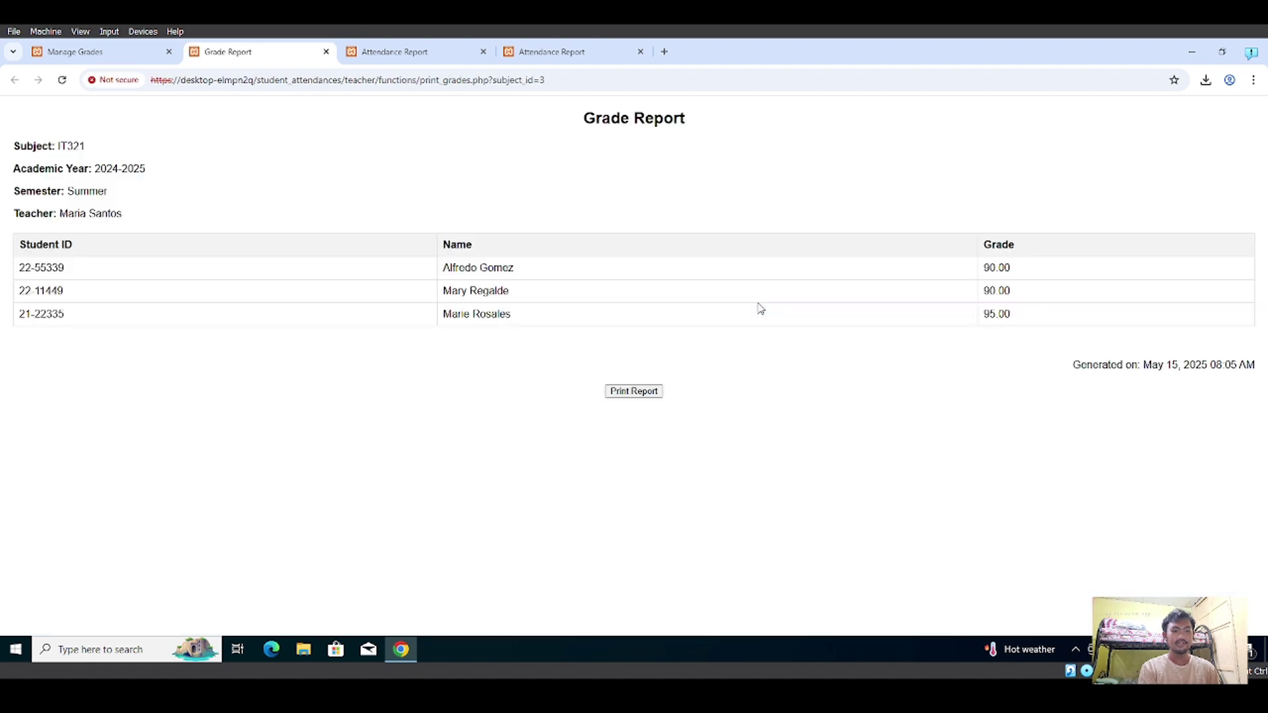
pyautogui.click(647, 392)
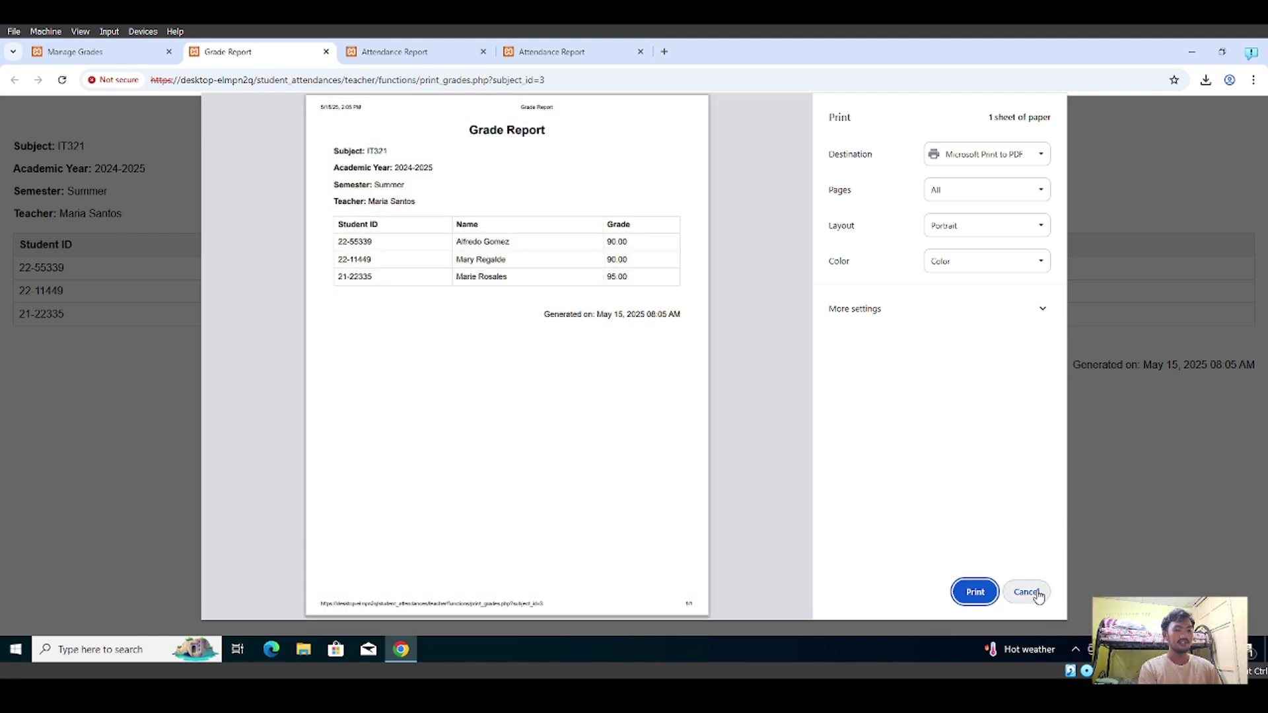
pyautogui.click(1043, 593)
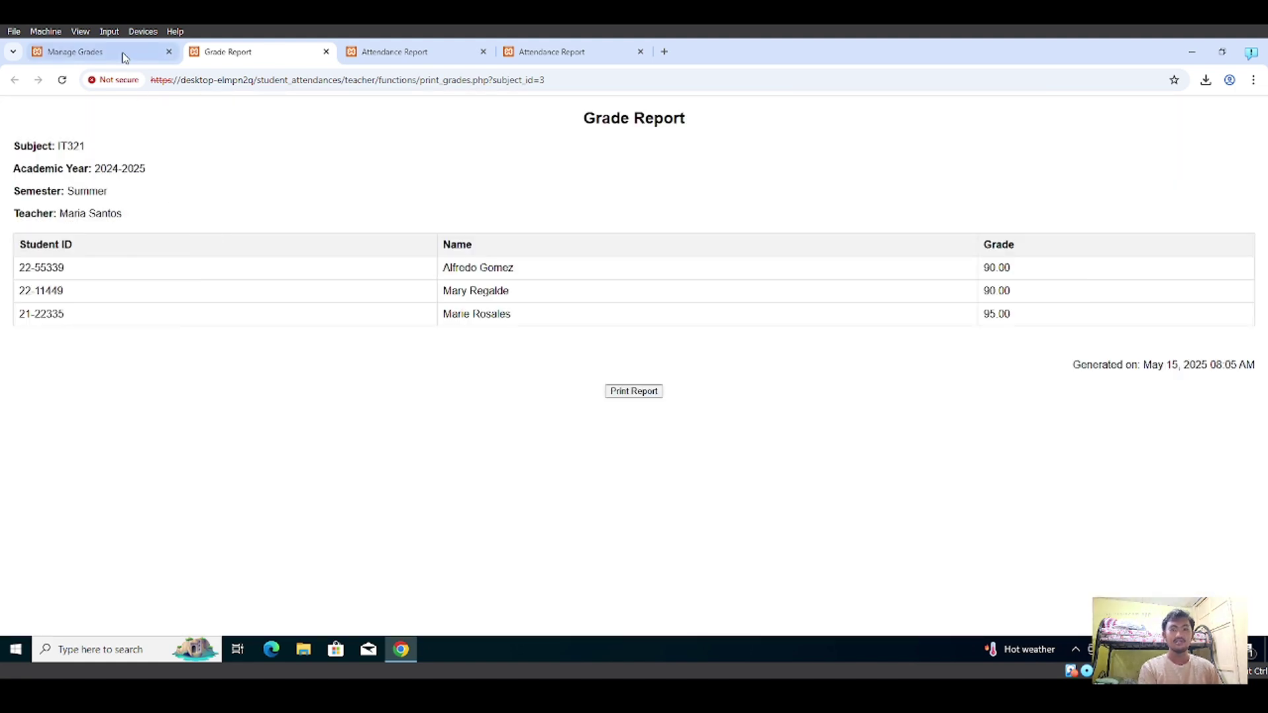
pyautogui.click(123, 54)
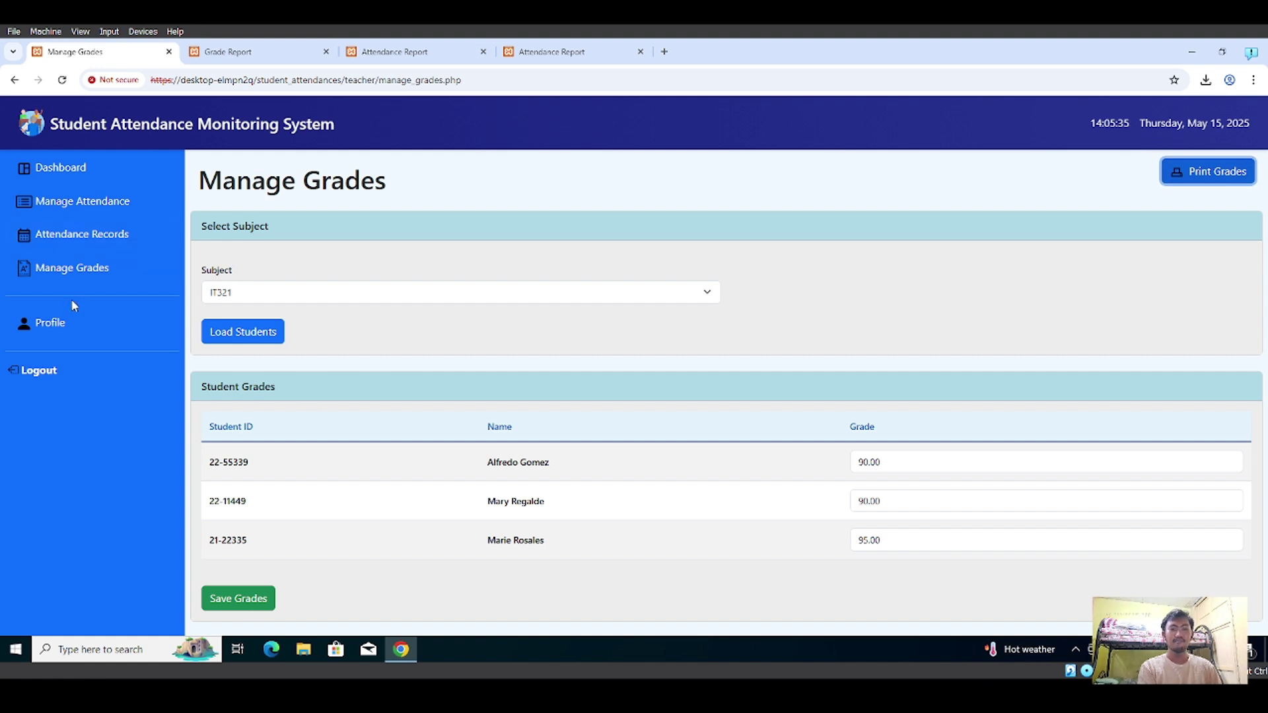
# - View the teacher's profile in the Edit Teacher form without saving, then fill a saved student ID at sign-in
pyautogui.click(82, 330)
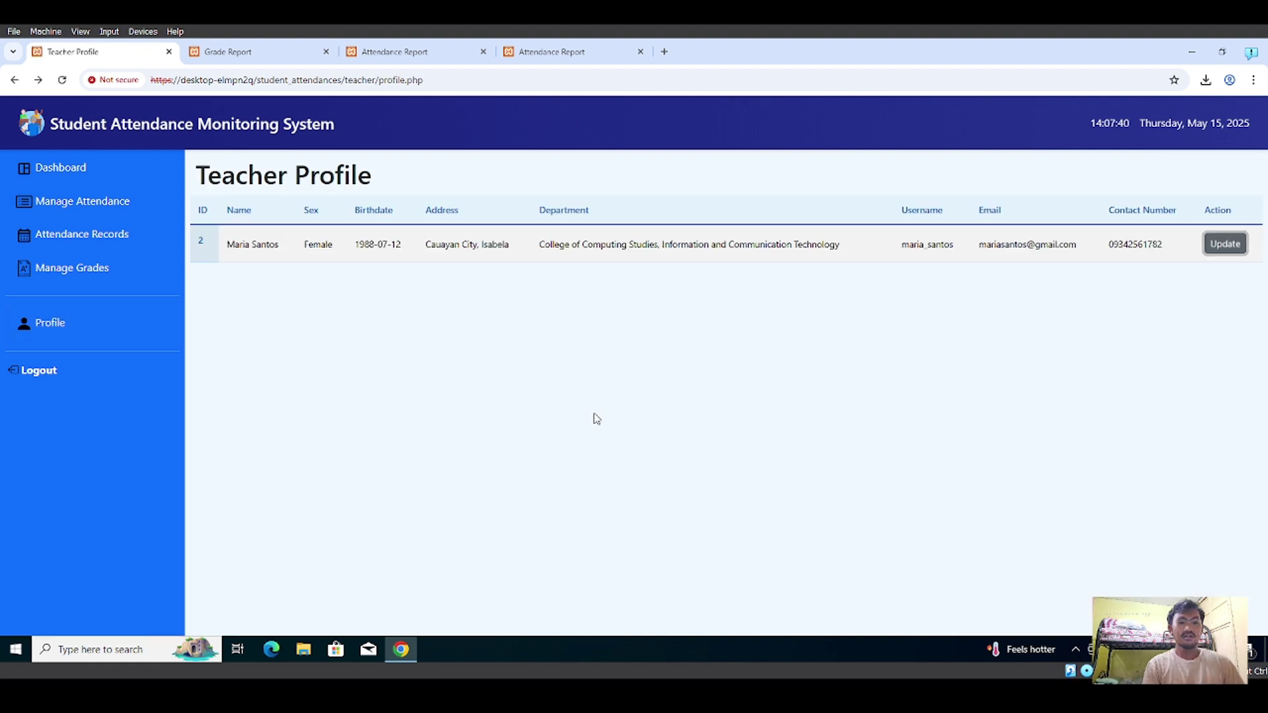
pyautogui.click(68, 323)
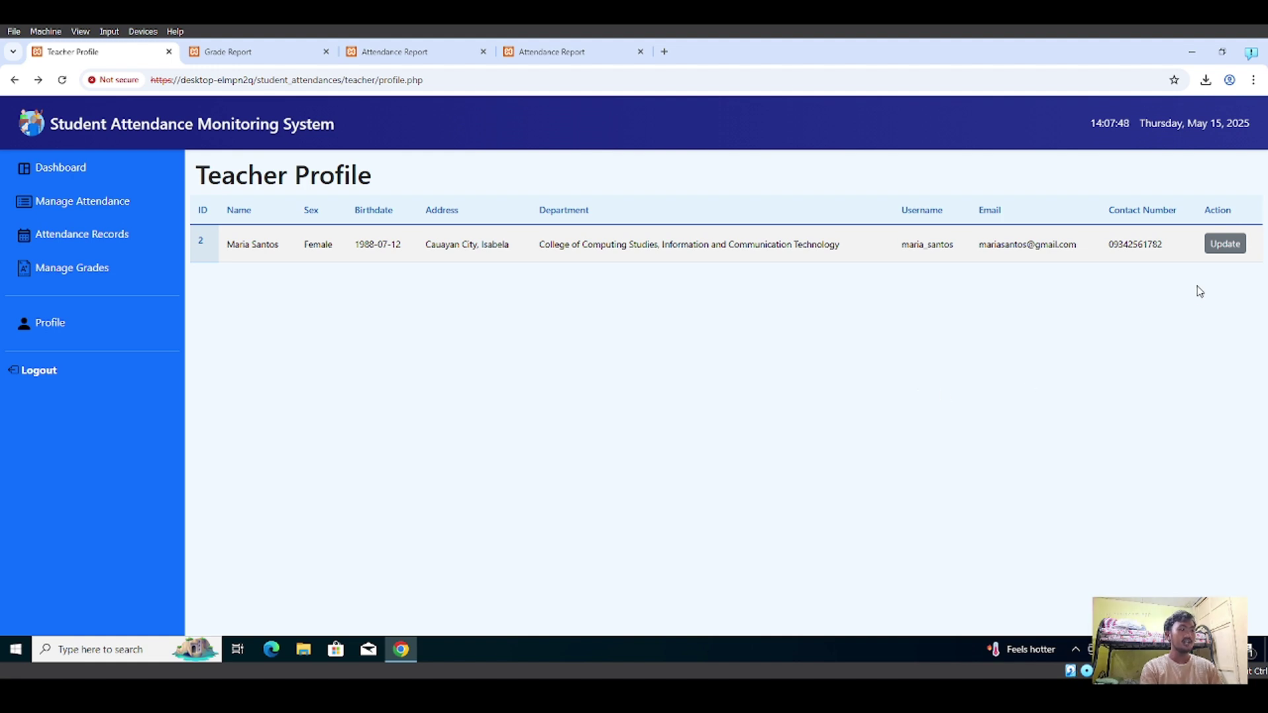
pyautogui.click(1224, 246)
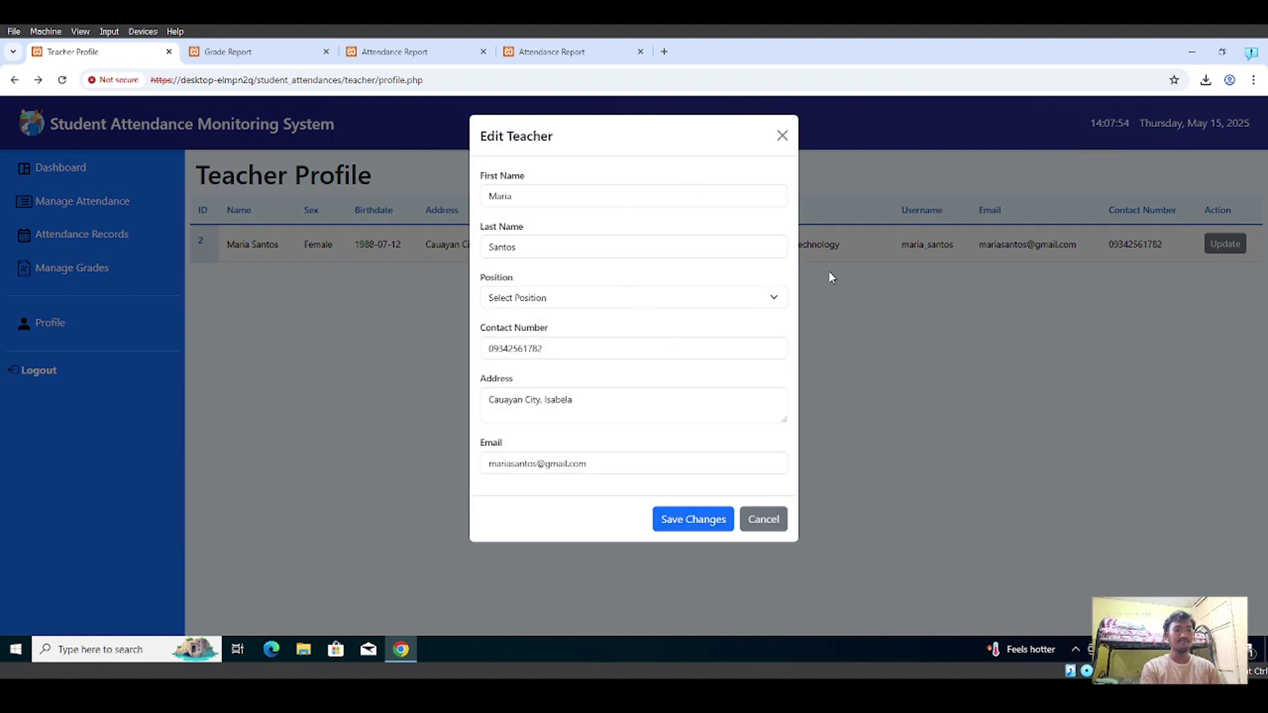
pyautogui.click(782, 136)
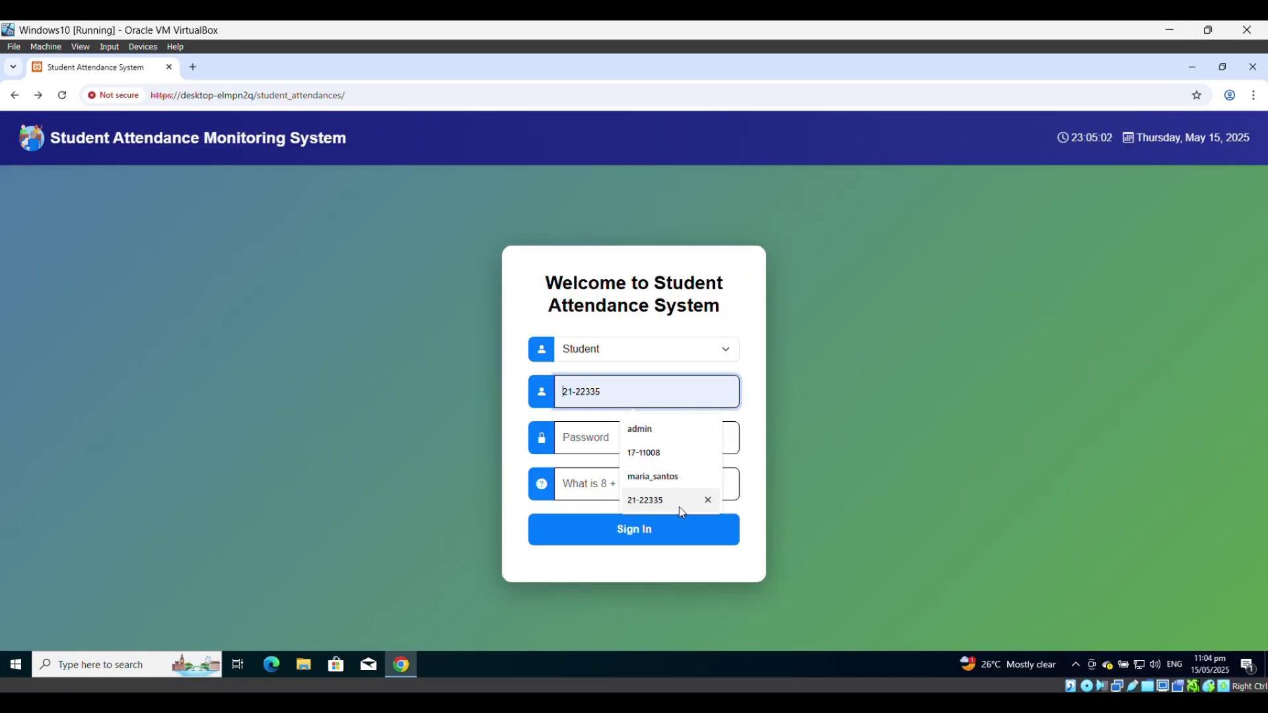
pyautogui.click(657, 492)
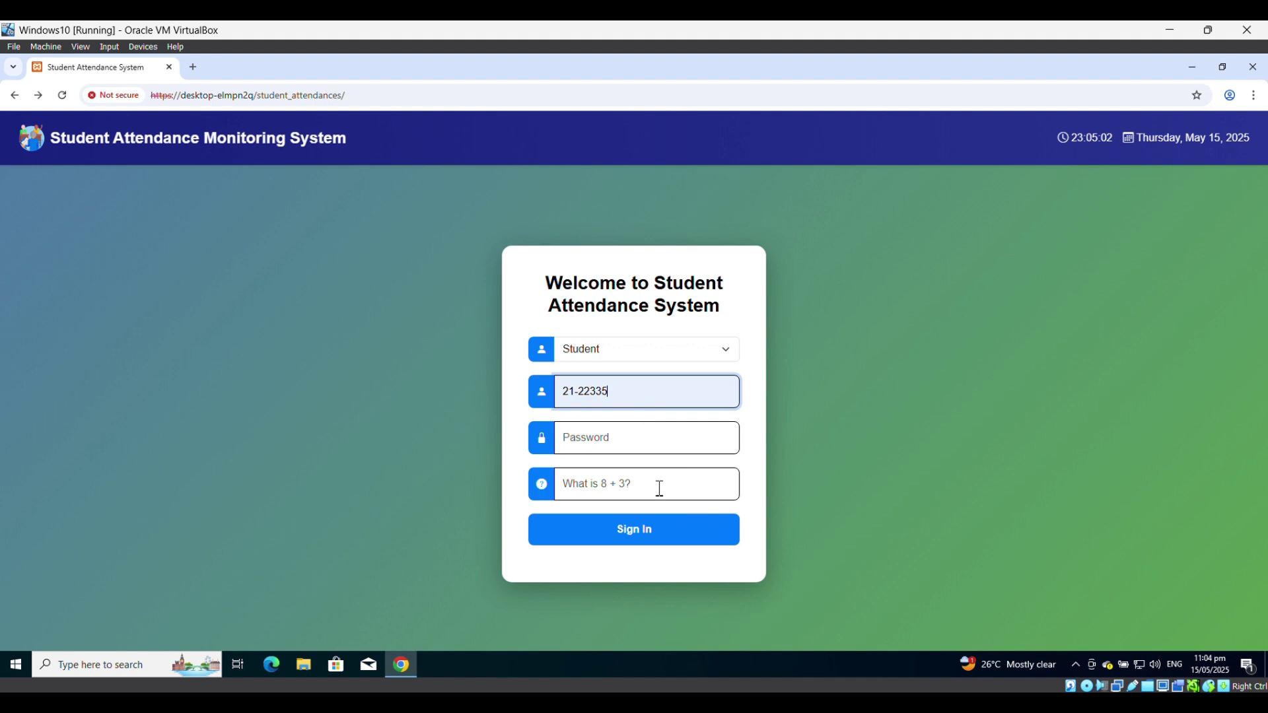
# - Sign in as the student with the account password and captcha answer 11
pyautogui.click(622, 441)
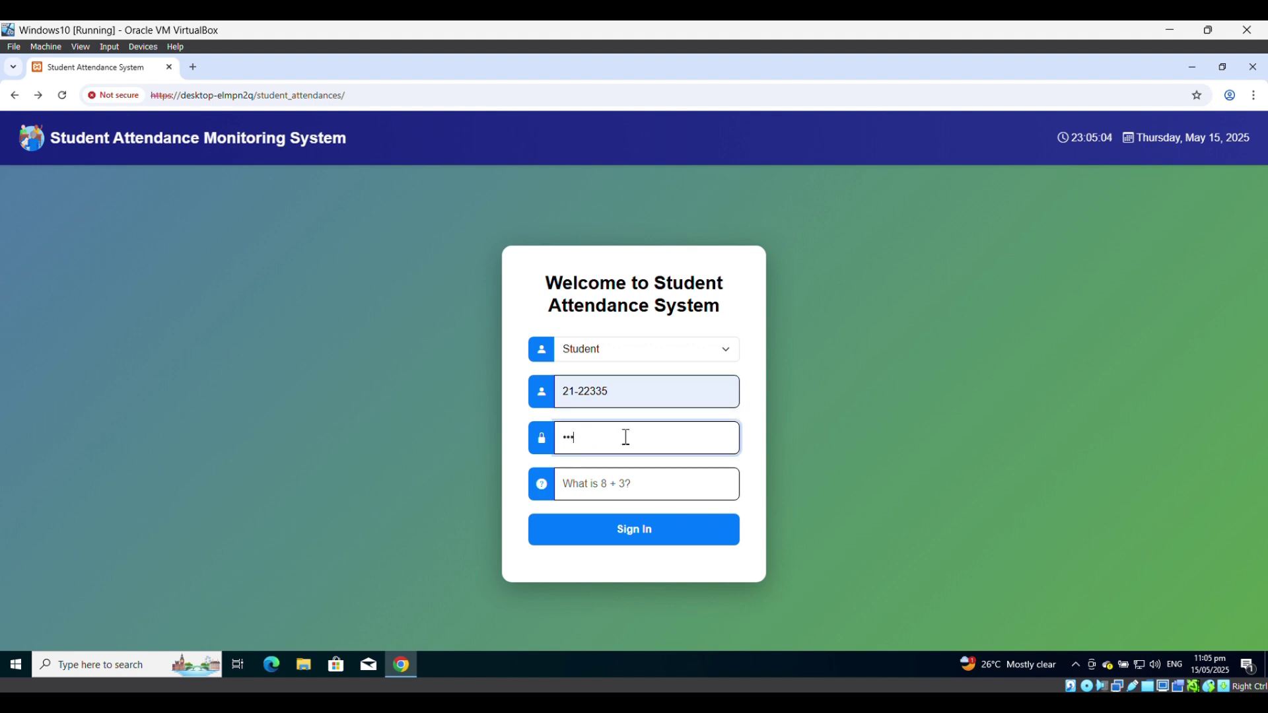
pyautogui.click(628, 489)
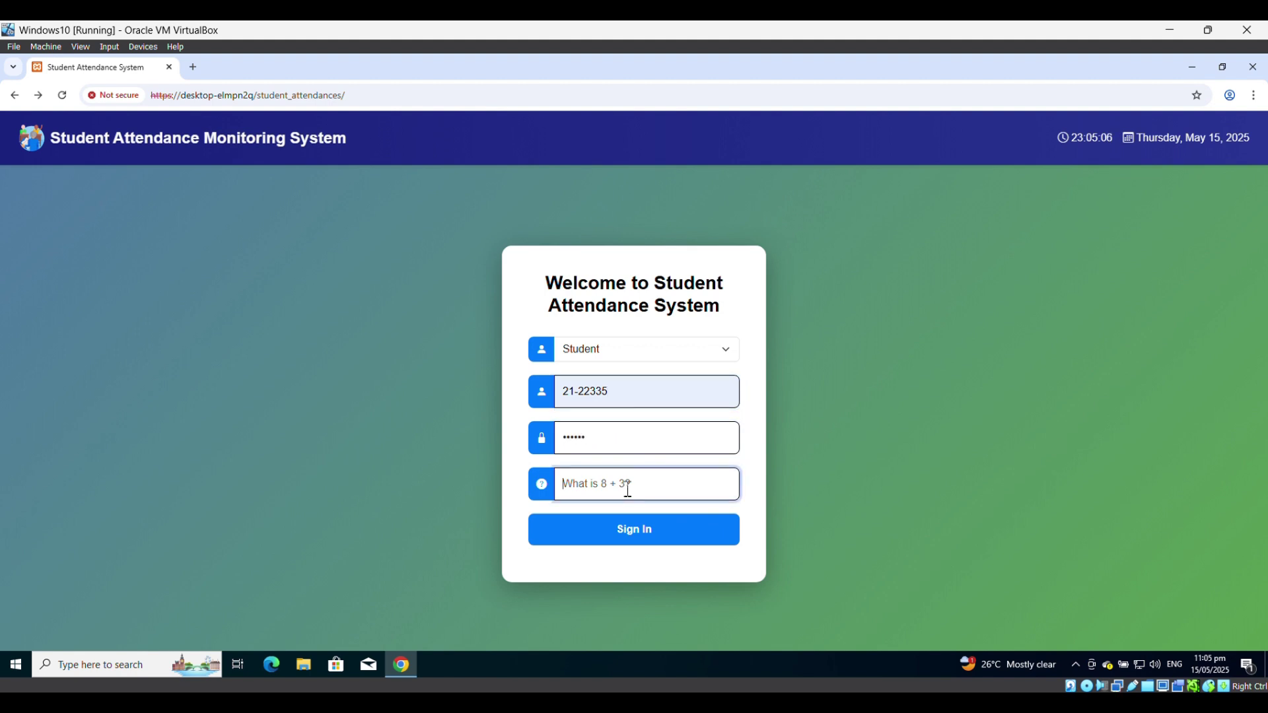
pyautogui.write('11')
pyautogui.click(637, 535)
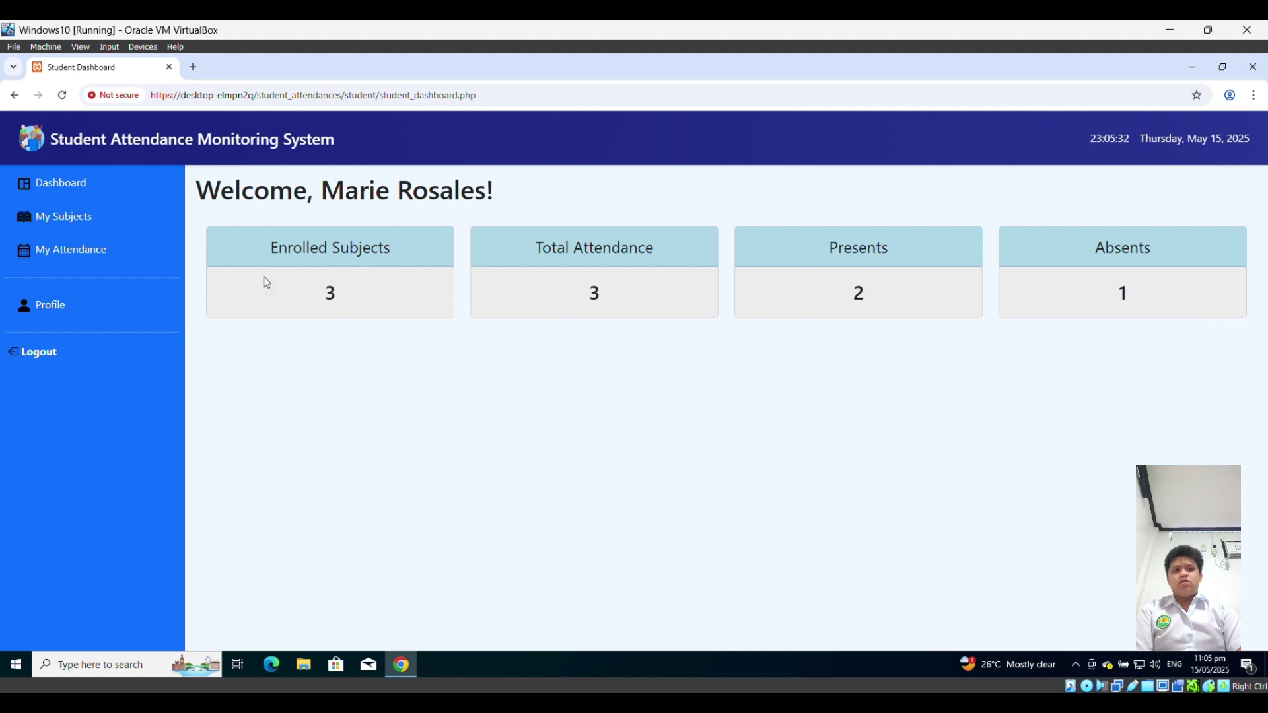
pyautogui.moveTo(269, 252); pyautogui.dragTo(435, 247)
pyautogui.moveTo(526, 247); pyautogui.dragTo(707, 243)
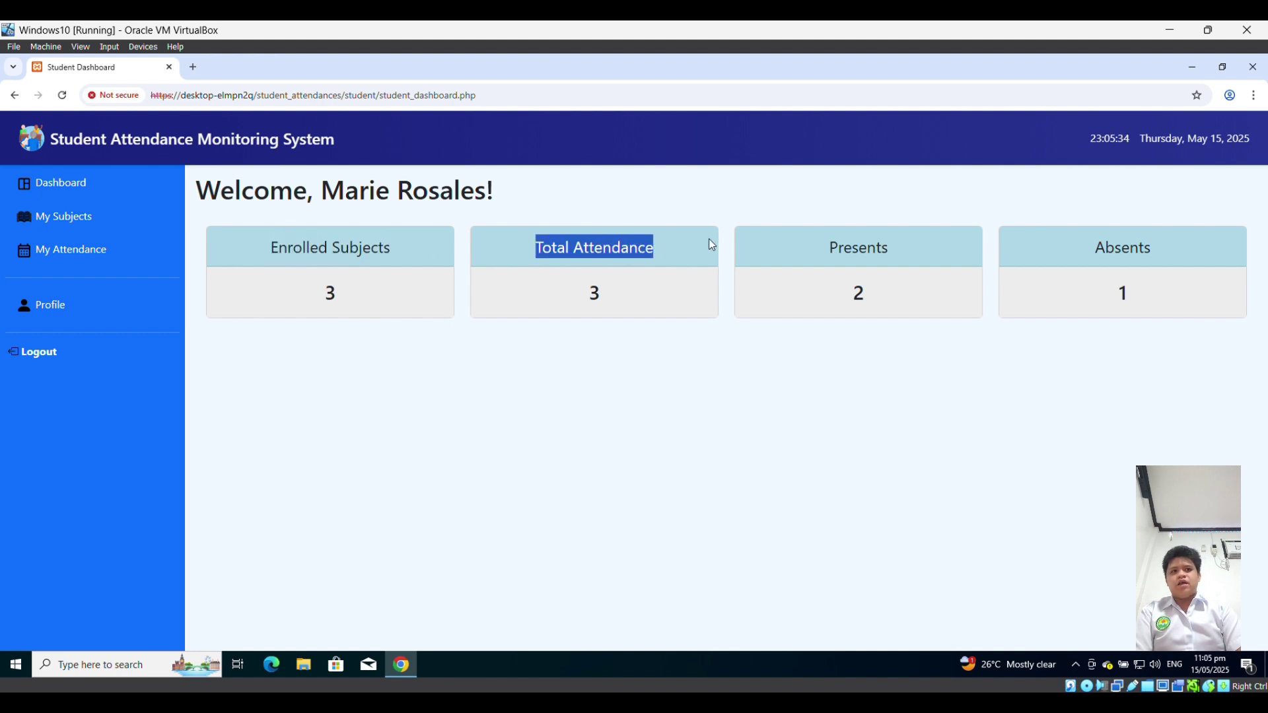
pyautogui.click(830, 249)
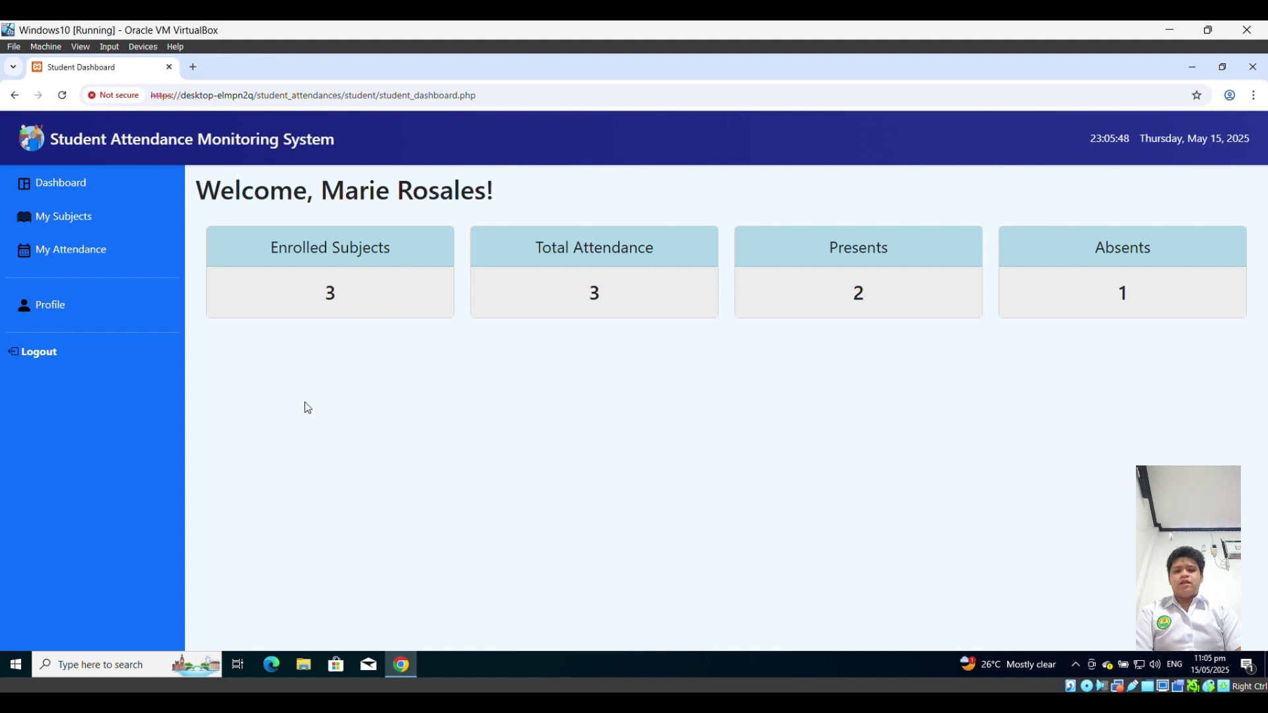
pyautogui.click(99, 215)
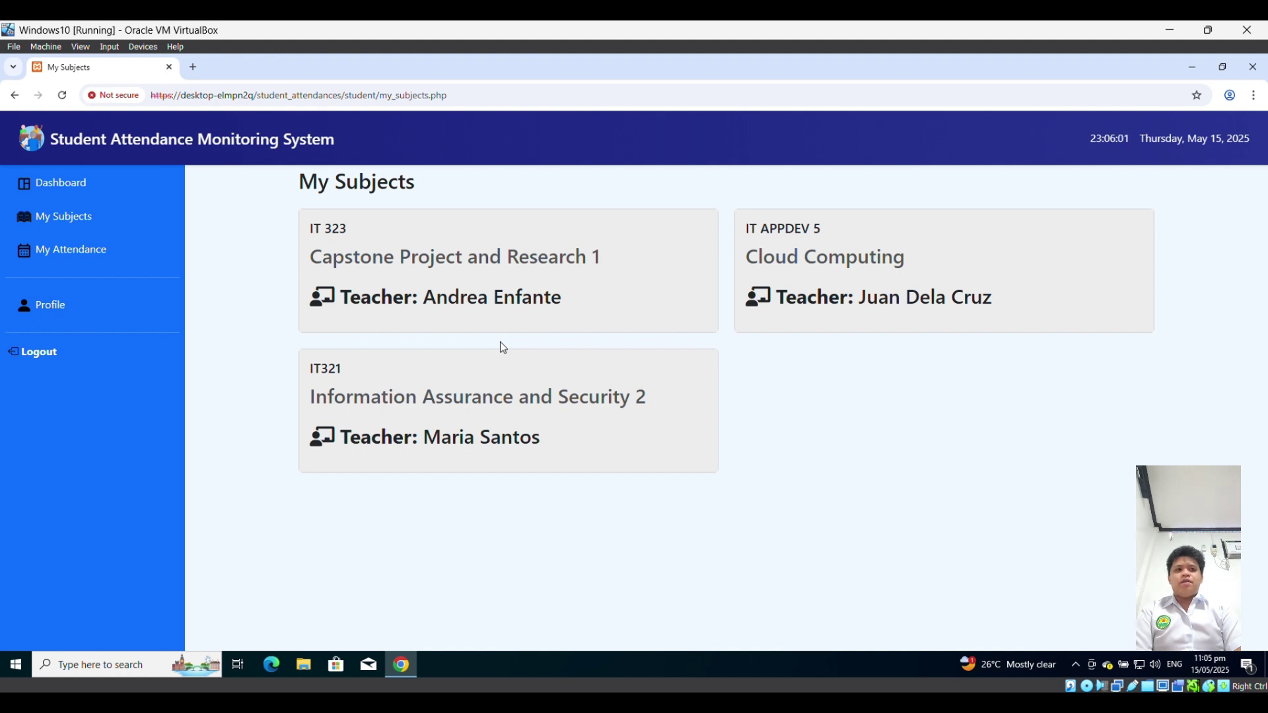
# - Highlight the IT 323, IT APPDEV 5 and IT321 subject cards, then go to the attendance records
pyautogui.moveTo(284, 179); pyautogui.dragTo(974, 444)
pyautogui.moveTo(635, 505); pyautogui.dragTo(232, 228)
pyautogui.click(1038, 428)
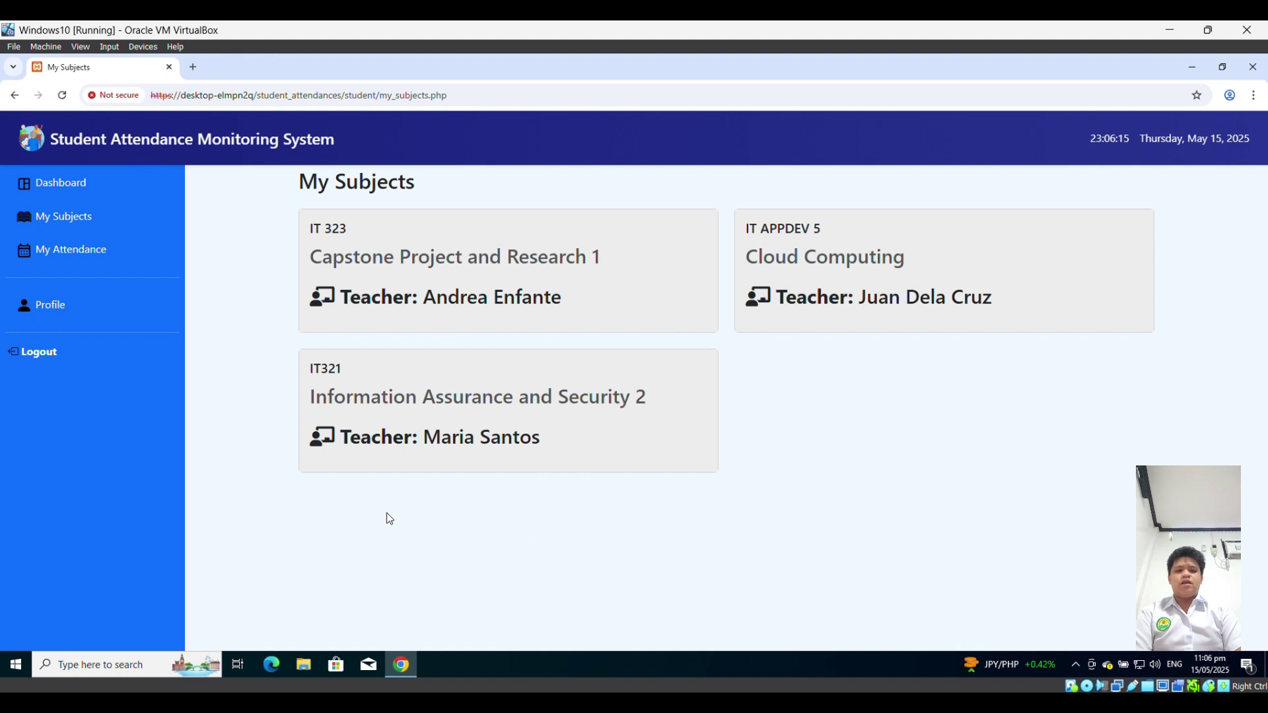
pyautogui.click(93, 251)
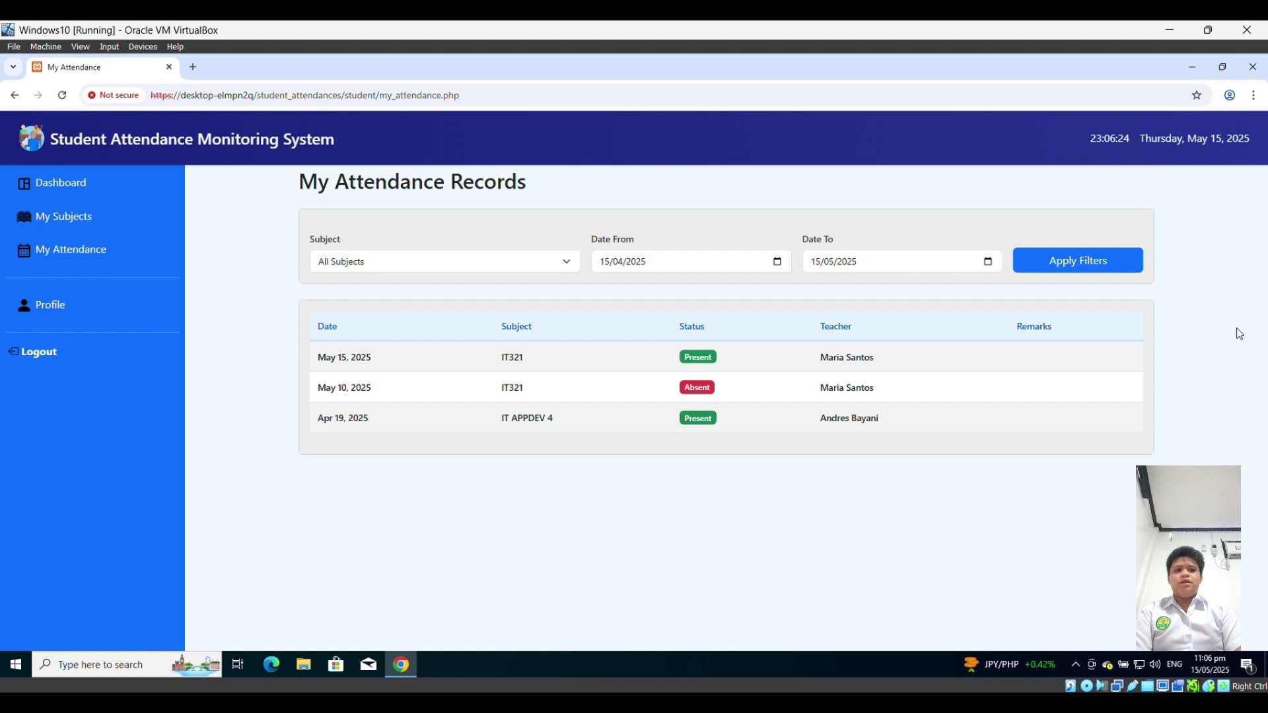
# - Filter the student's attendance records by subject, picking IT 323 from the Subject list
pyautogui.click(513, 265)
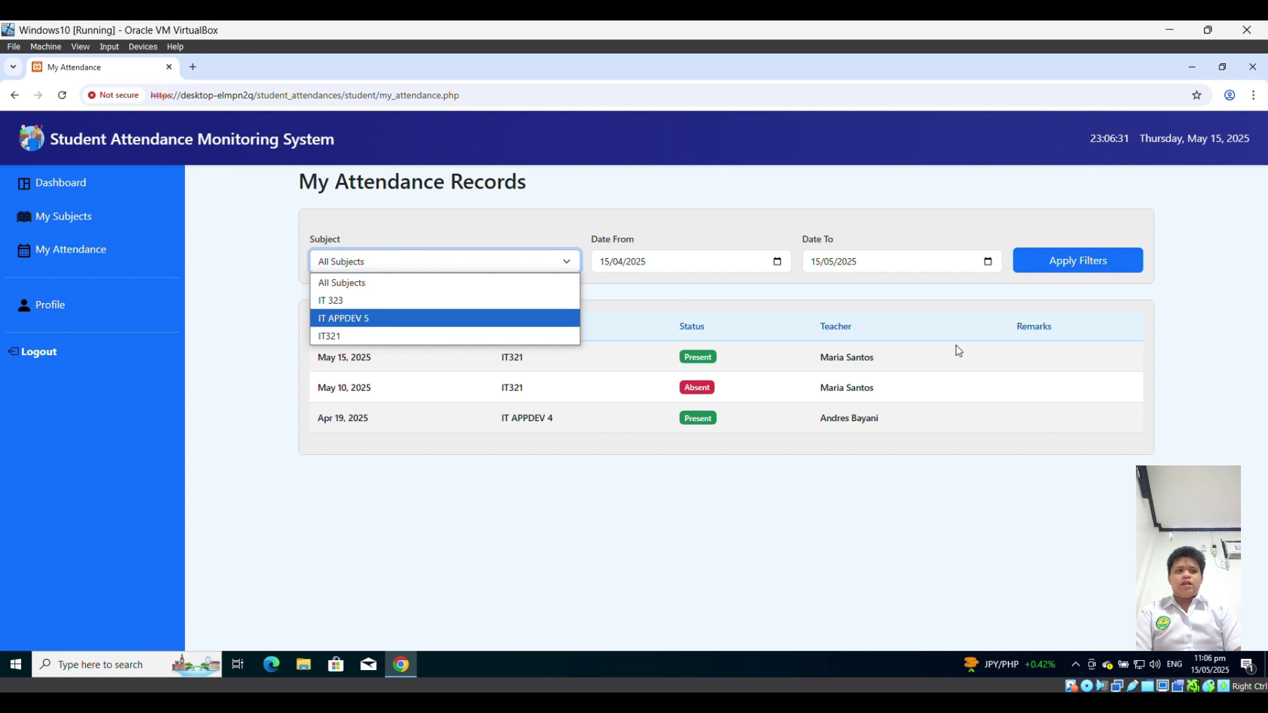
pyautogui.click(1001, 360)
pyautogui.moveTo(505, 371); pyautogui.dragTo(891, 423)
pyautogui.click(403, 265)
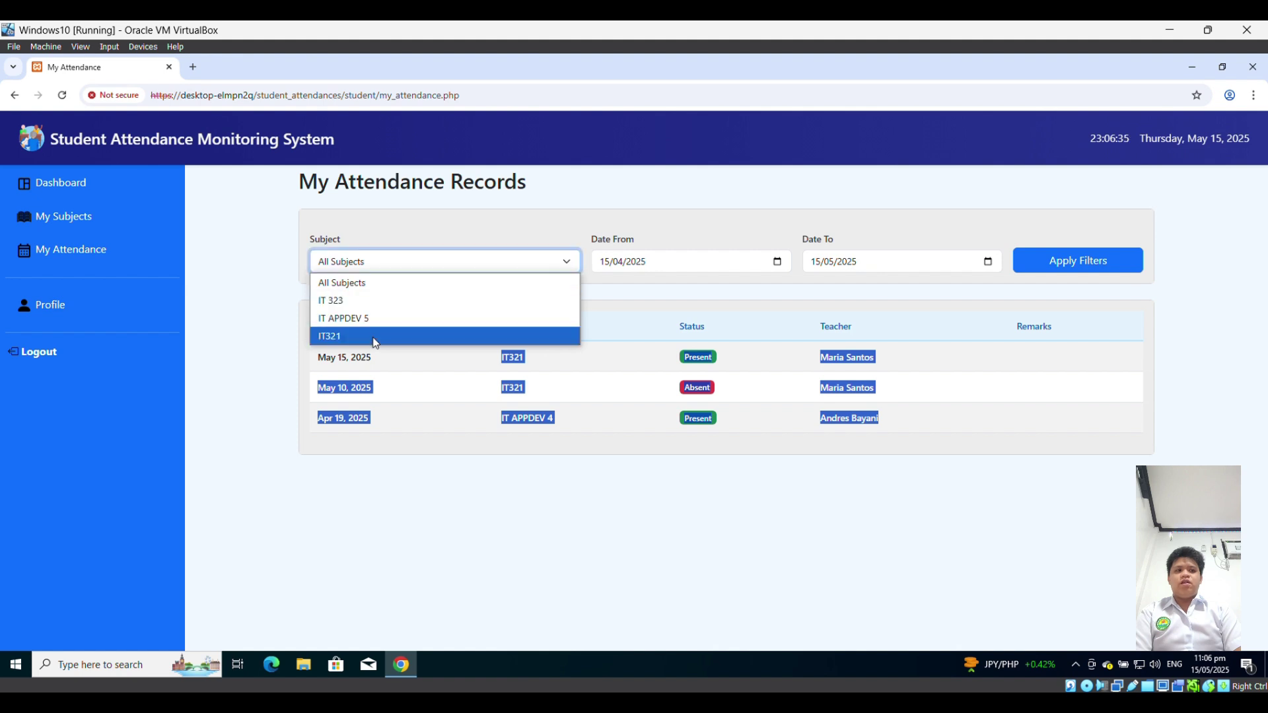
pyautogui.click(375, 301)
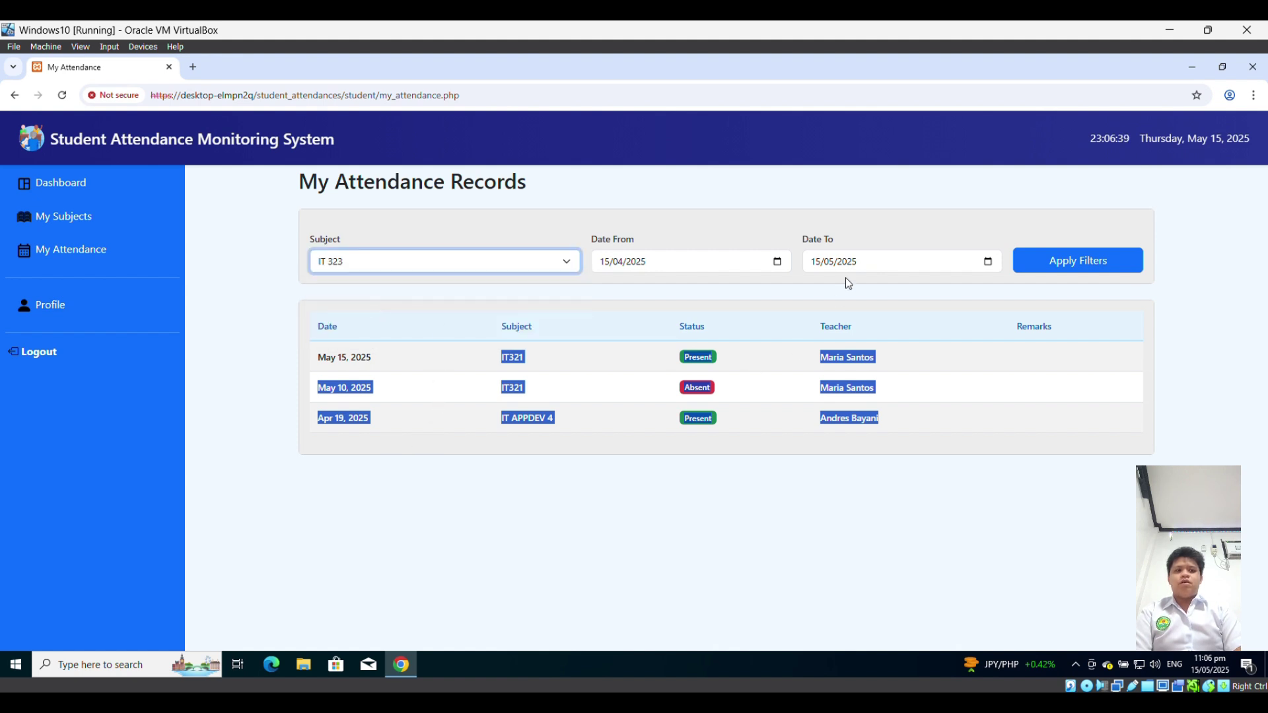
pyautogui.click(1084, 268)
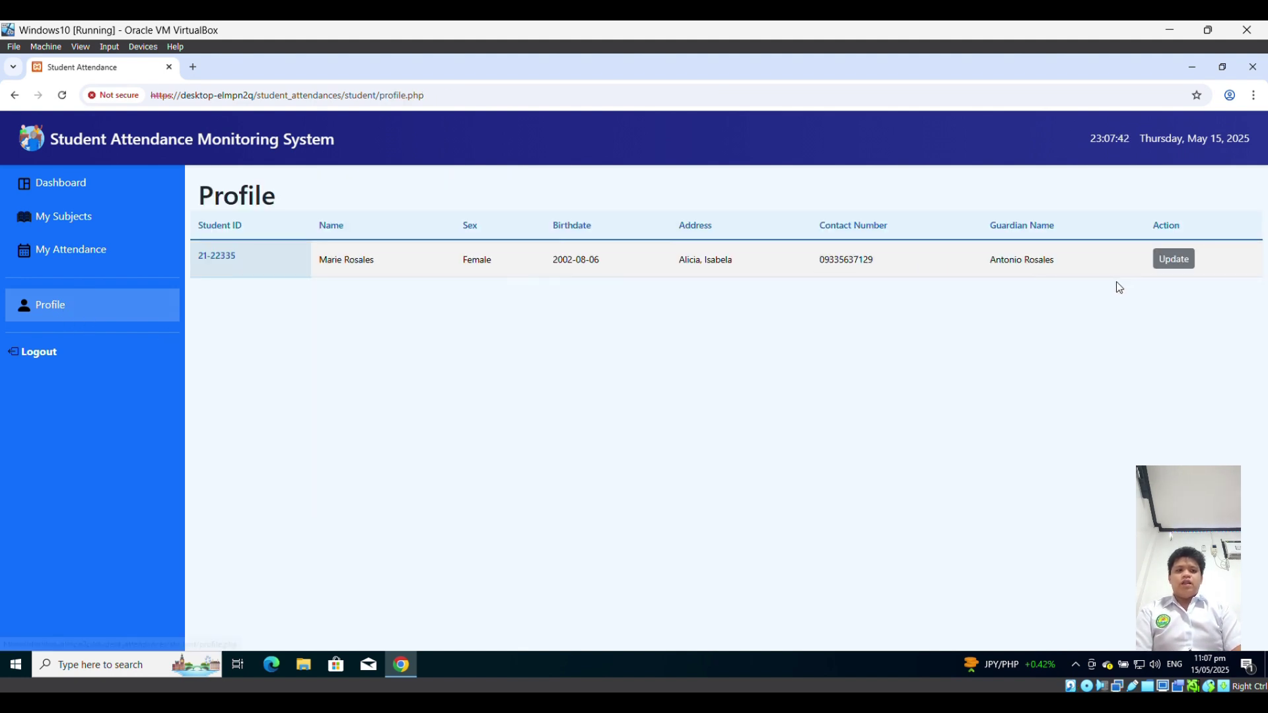
# - Open the Edit Student form prefilled with the student's name, sex, birthdate, address, contact and guardian
pyautogui.click(1176, 259)
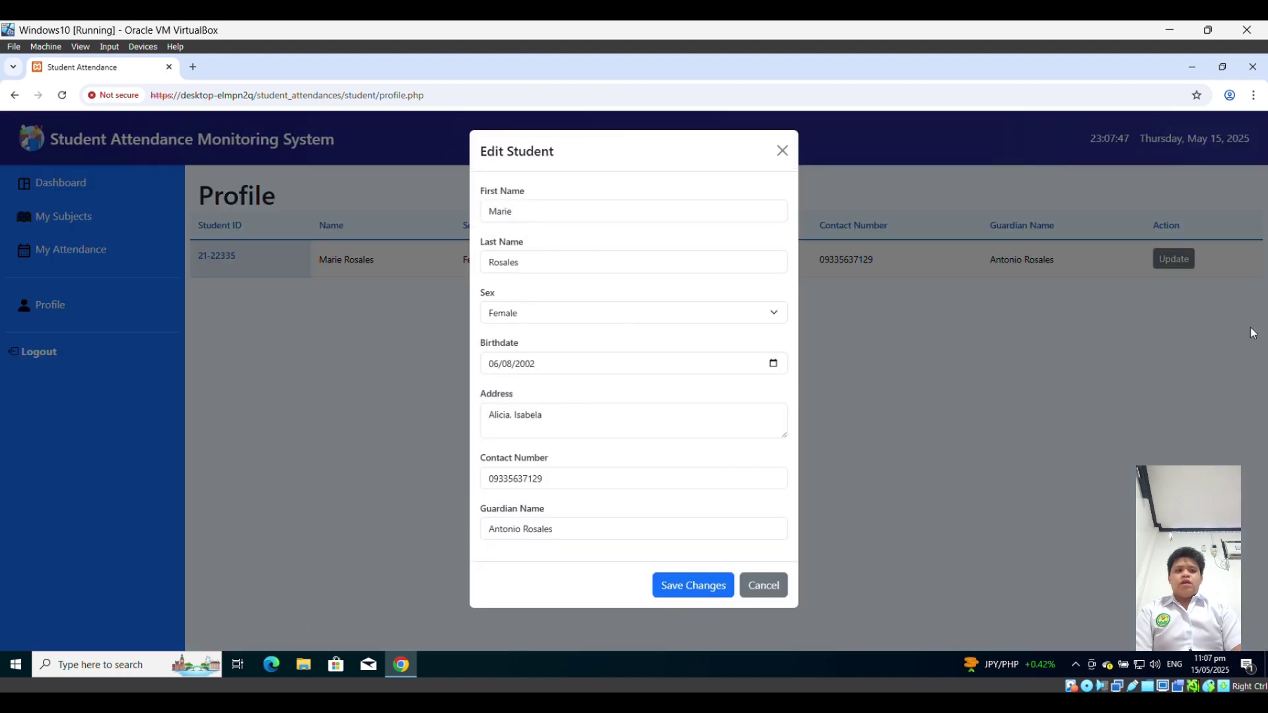